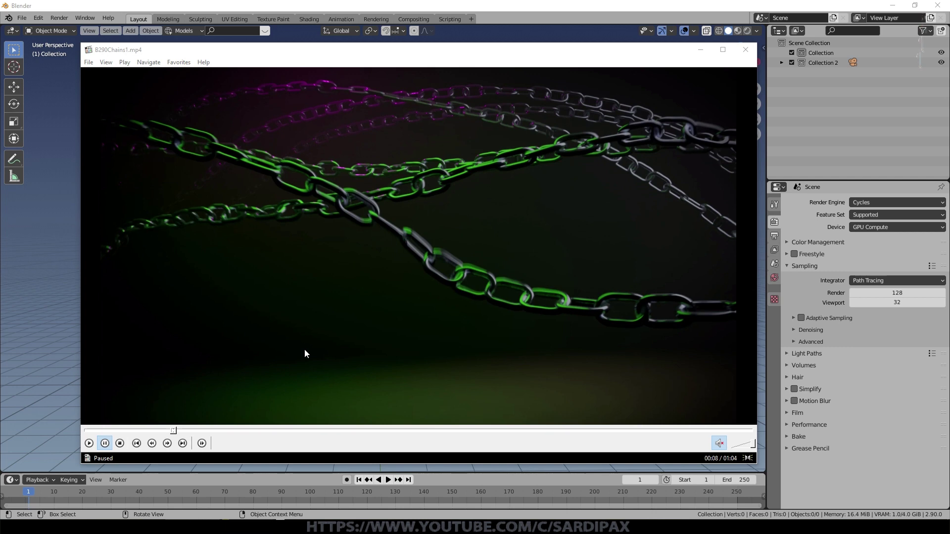
Step: Watch the finished chain animation, skip ahead in it, and close the video player
left_click(304, 349)
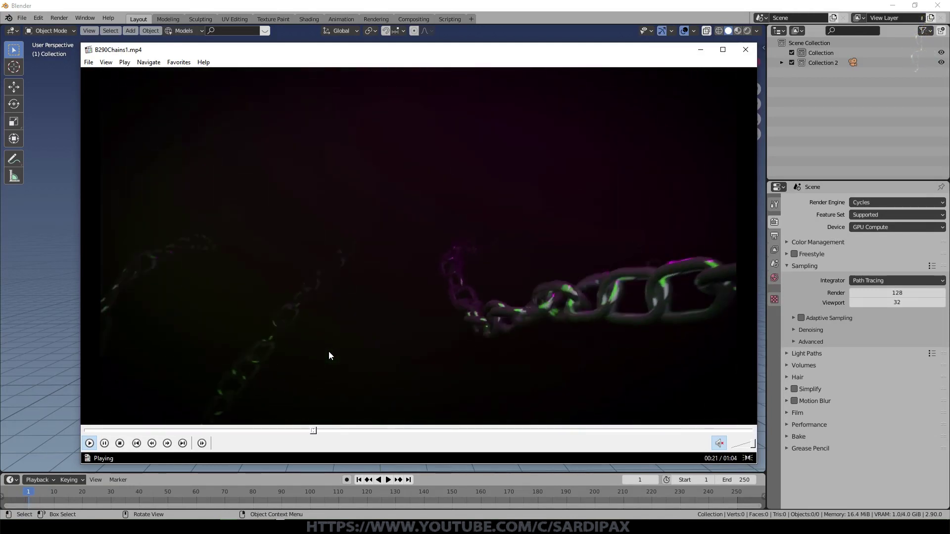
left_click(447, 430)
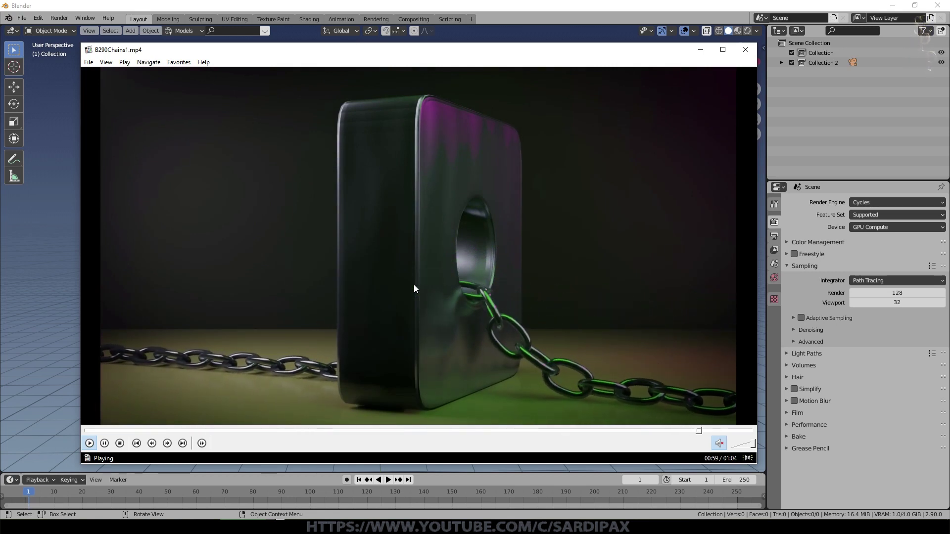
left_click(747, 50)
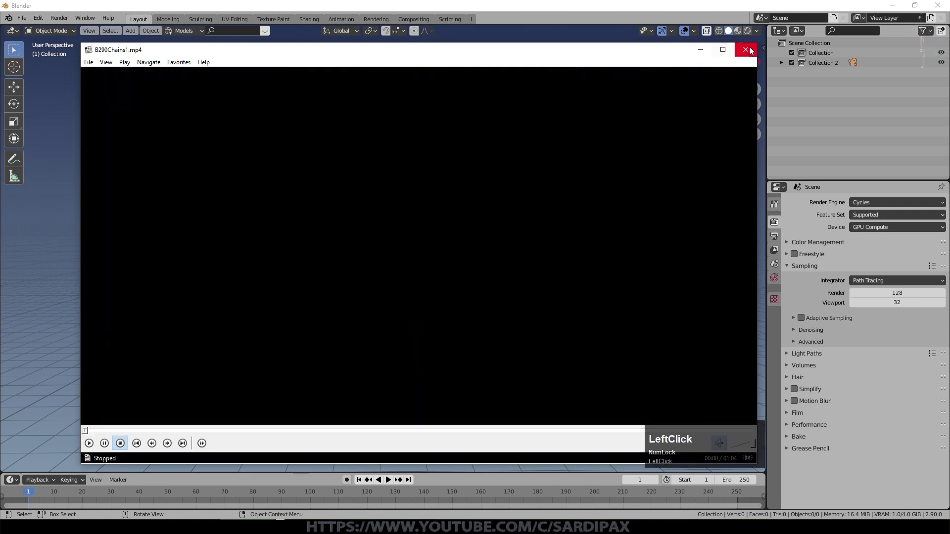
left_click(749, 48)
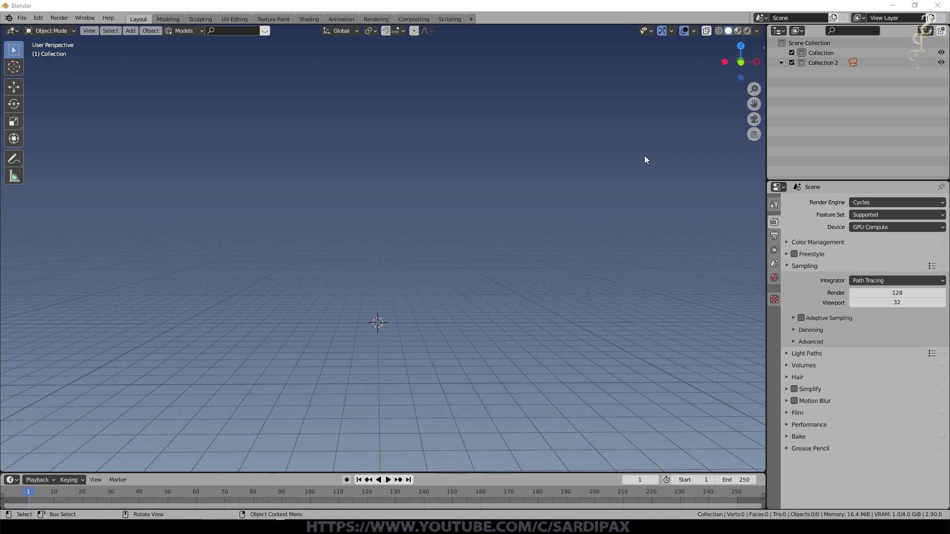
Step: Add a Bezier circle, frame it in top view and enter Edit Mode
key("shift+a")
mouse_move(465, 271)
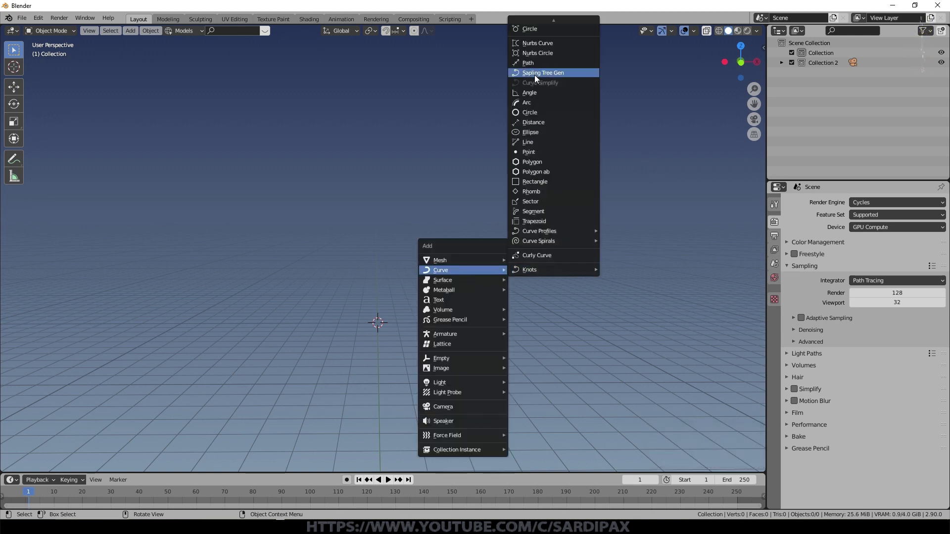
left_click(548, 28)
key("KP_7")
key("KP_Decimal")
key("Tab")
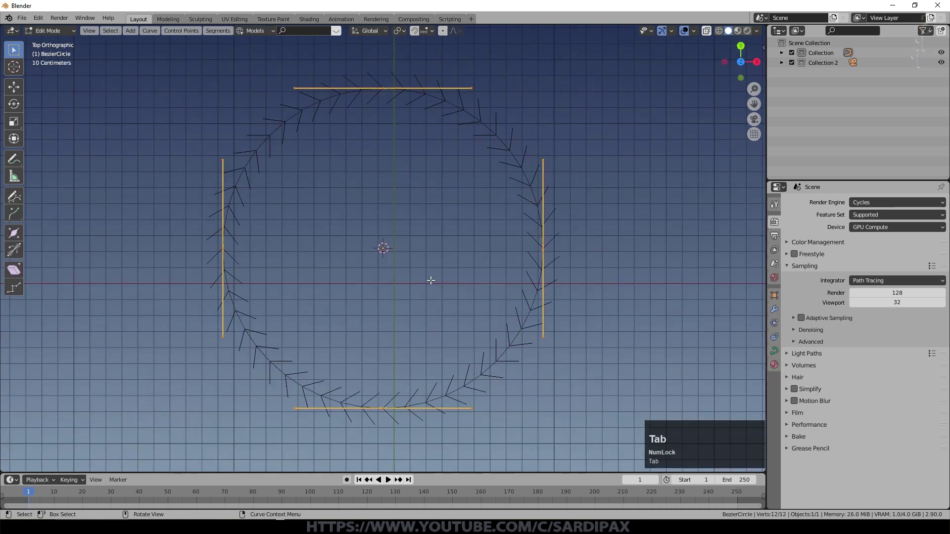
Step: Subdivide all segments of the Bezier circle
left_click(468, 367)
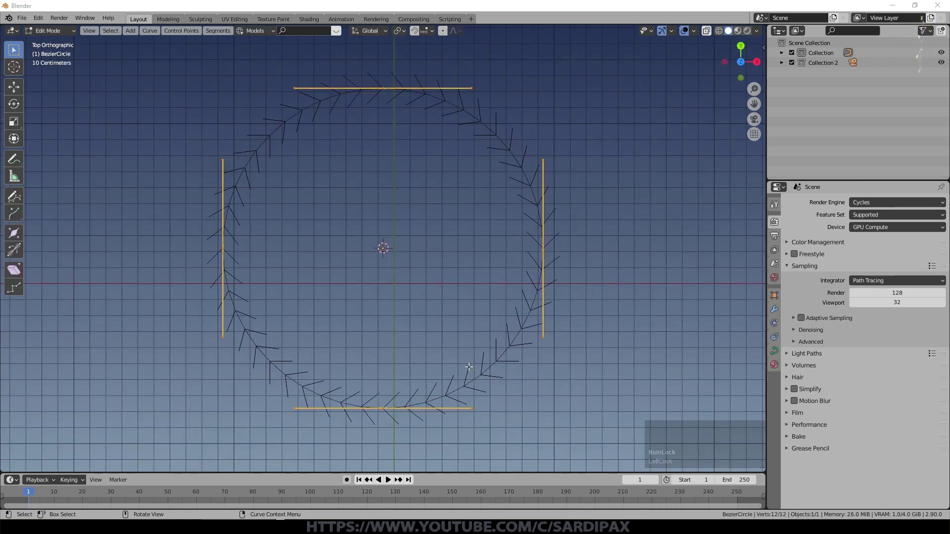
right_click(543, 247)
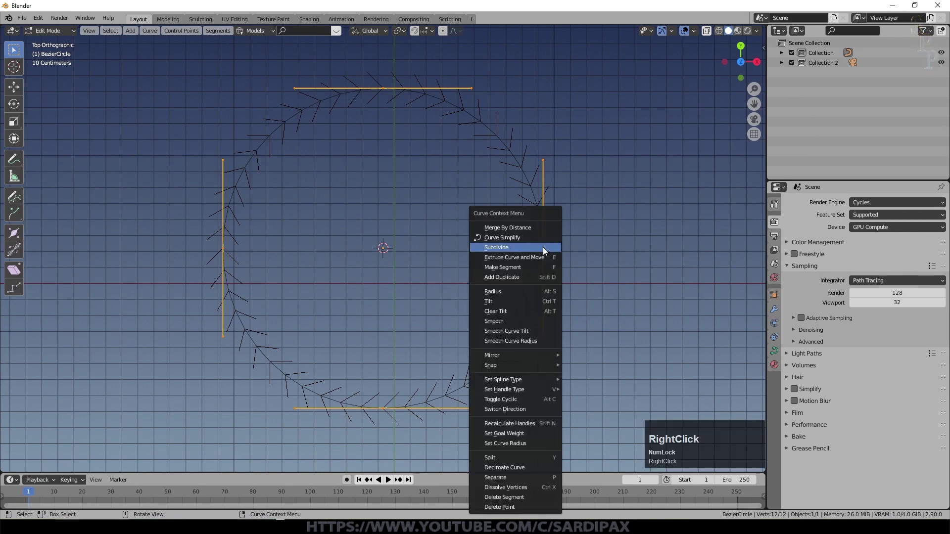
left_click(542, 247)
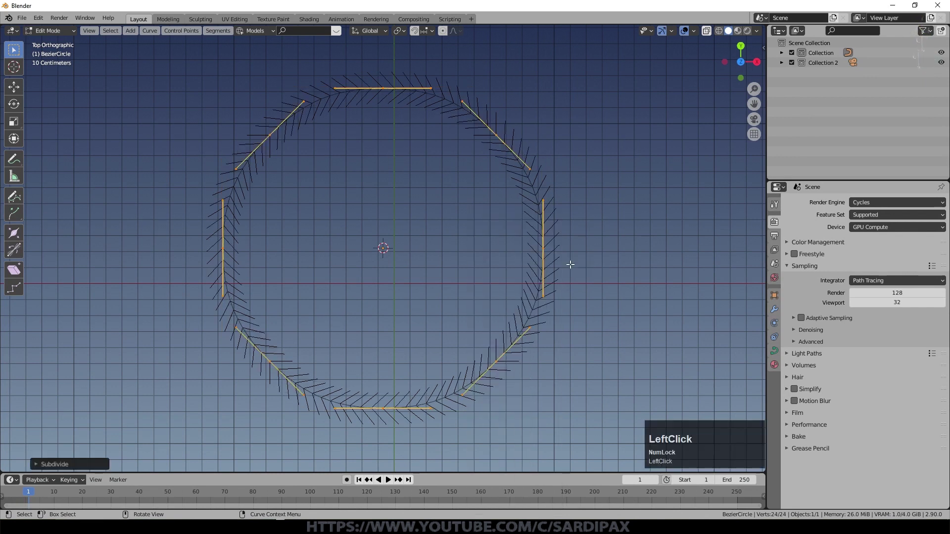
Step: Scale the circle's two opposite side points inward to narrow its waist
left_click(543, 249)
left_click(223, 251, "shift")
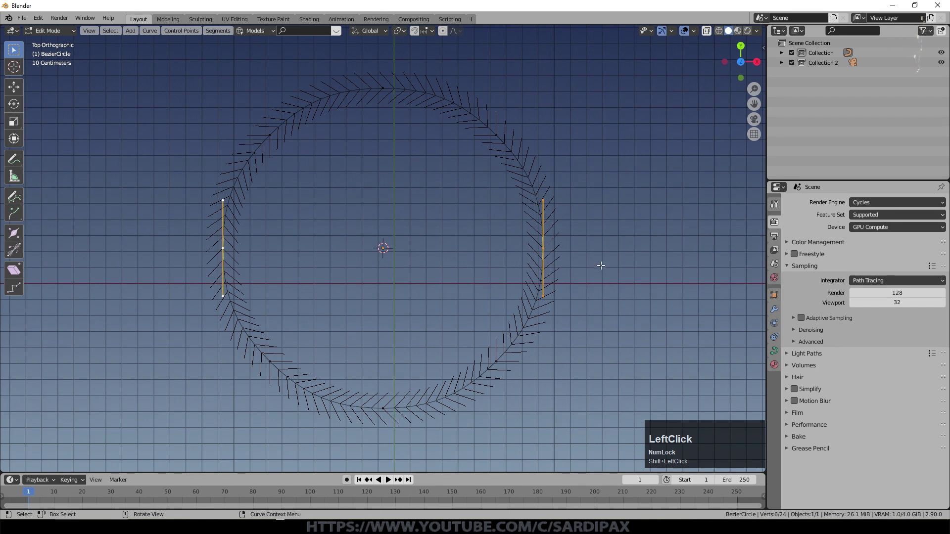
key("s")
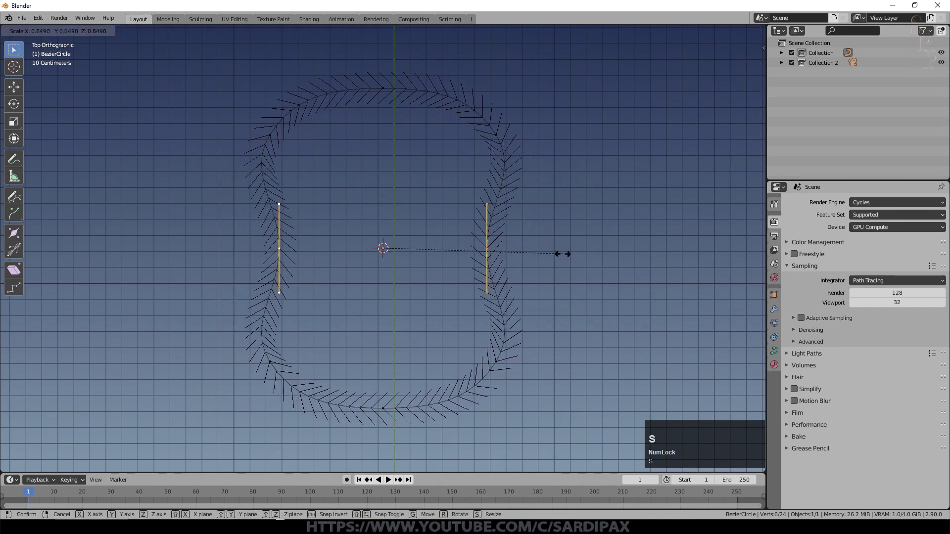
left_click(531, 257)
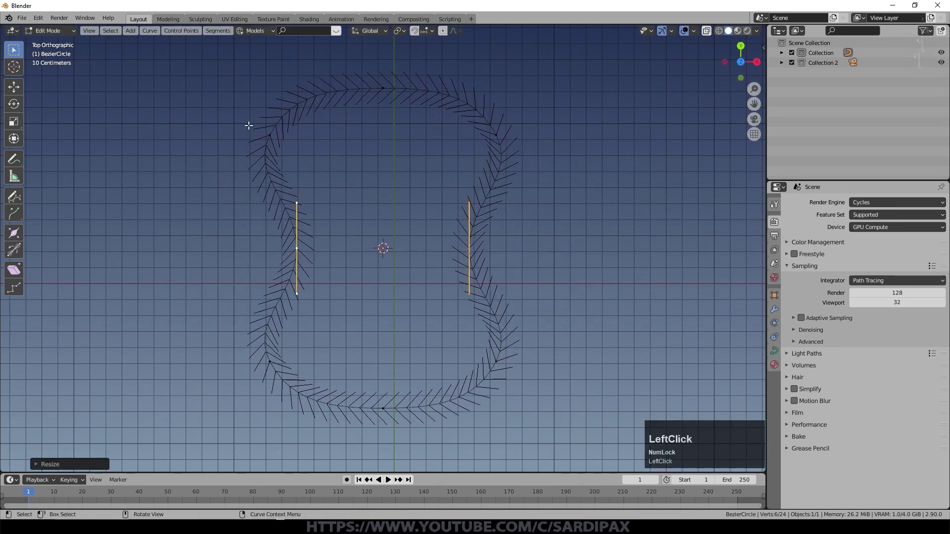
Step: Scale the four diagonal points to about 0.61 along X, then stretch them slightly along Y
left_click(269, 135)
left_click(495, 135, "shift")
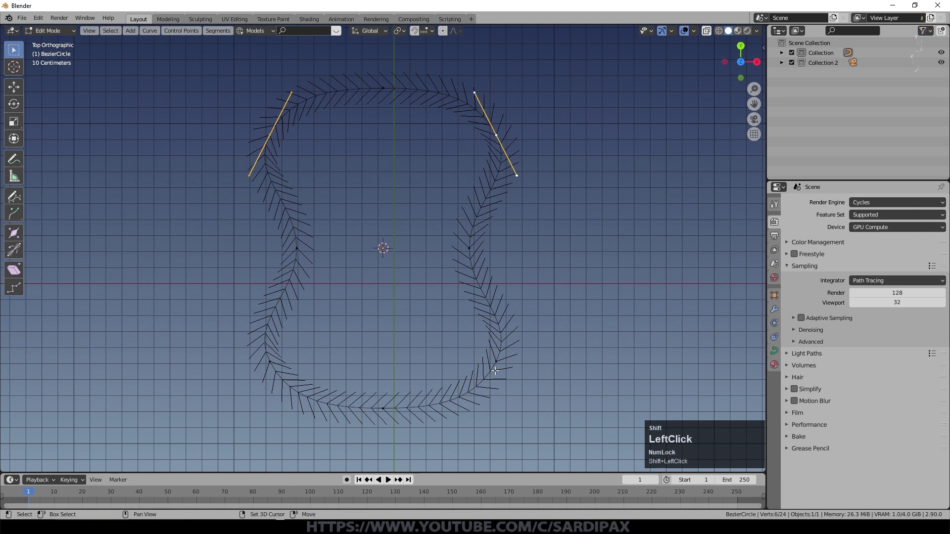
left_click(271, 361, "shift")
key("s")
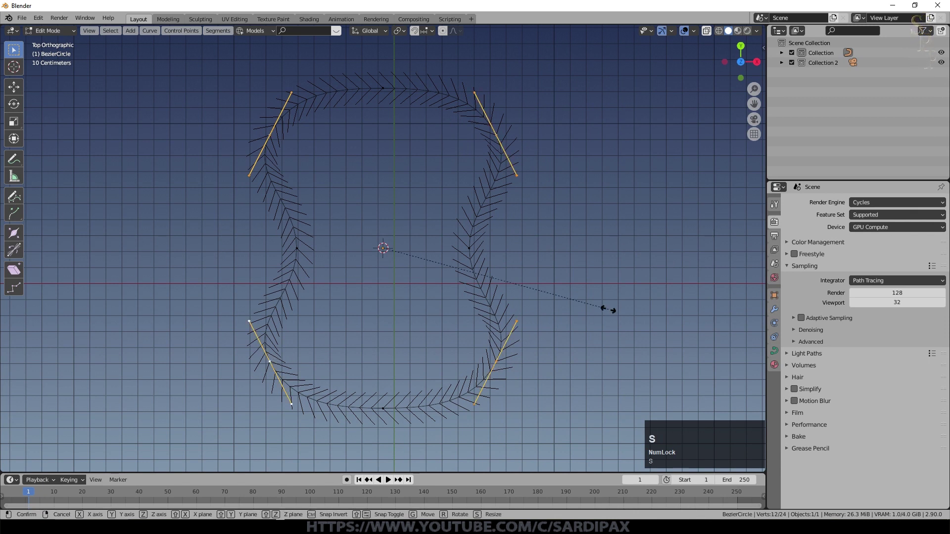
key("x")
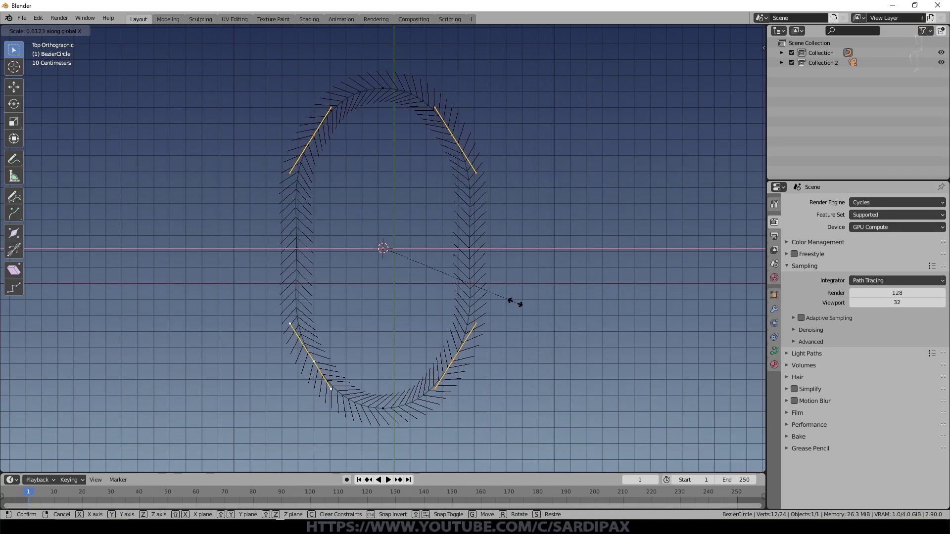
left_click(514, 301)
key("s")
key("y")
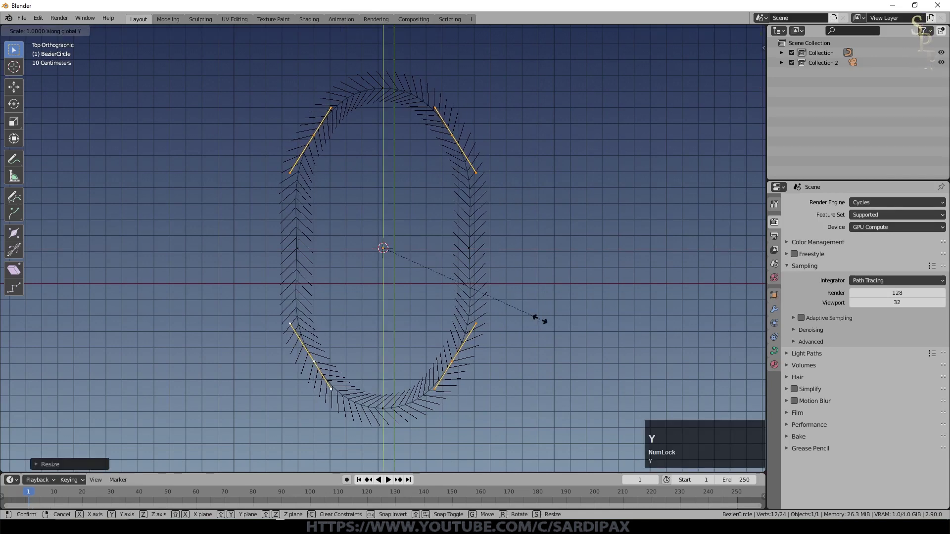
left_click(551, 341)
Step: Spread the two middle side points slightly outward to straighten the long sides, checking the outline in Object Mode
left_click(296, 248)
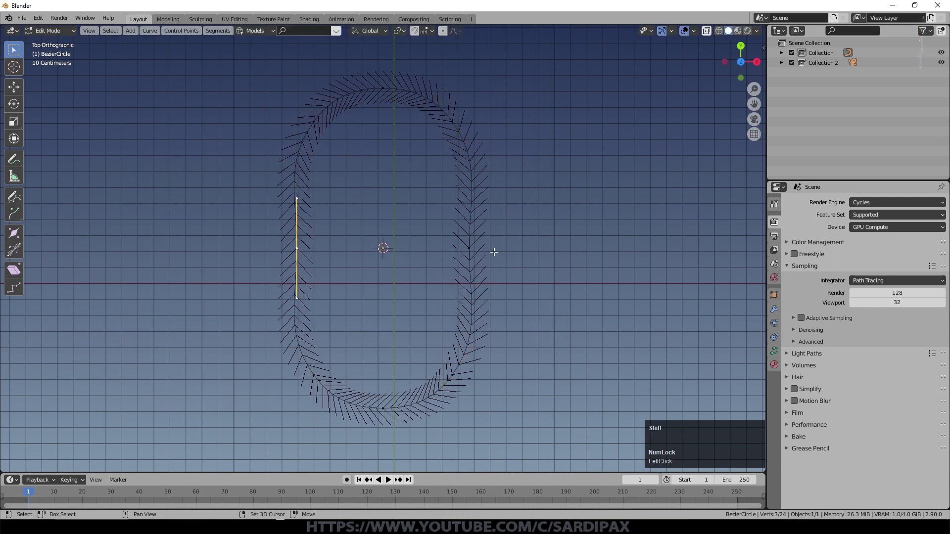
left_click(468, 248, "shift")
key("Tab")
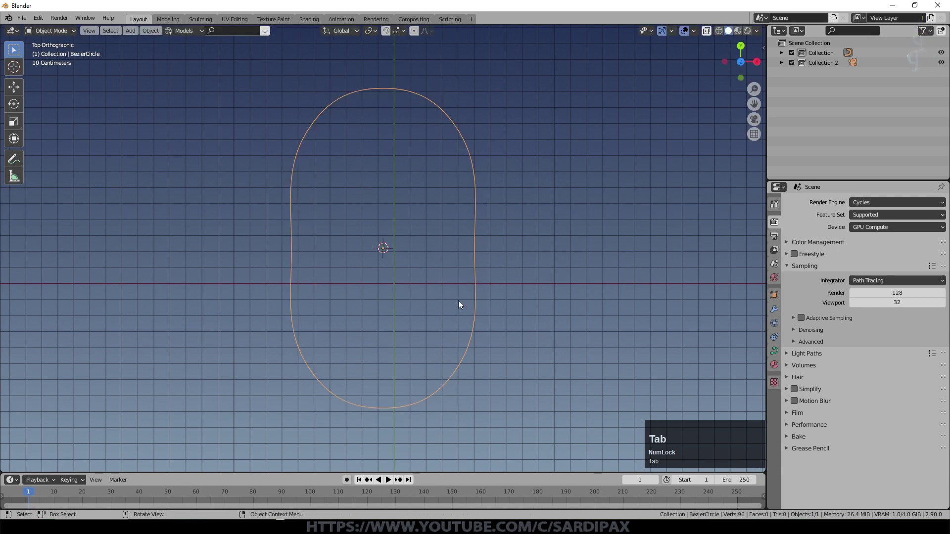
key("Tab")
key("Tab")
key("Tab")
key("Tab")
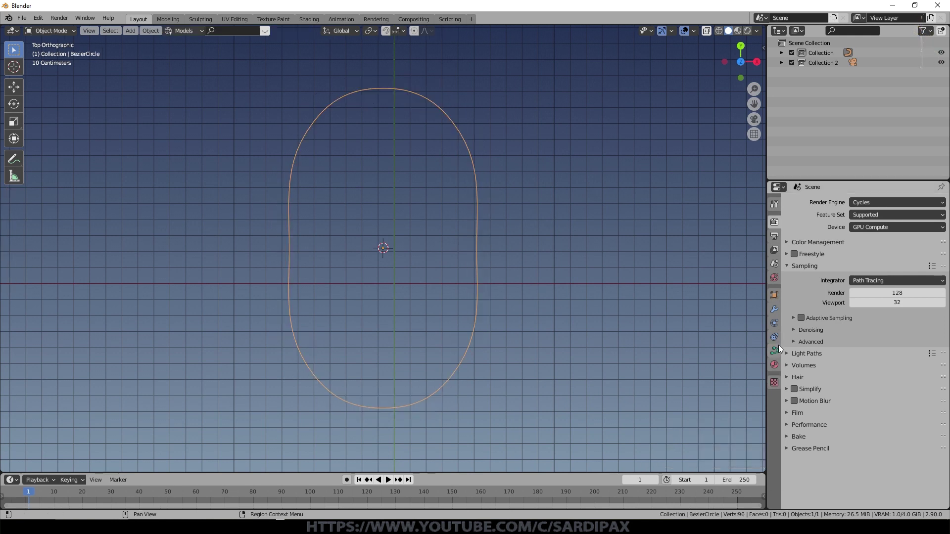
Step: Give the curve a bevel depth of 0.11 m and apply its scale
left_click(774, 351)
left_click(787, 372)
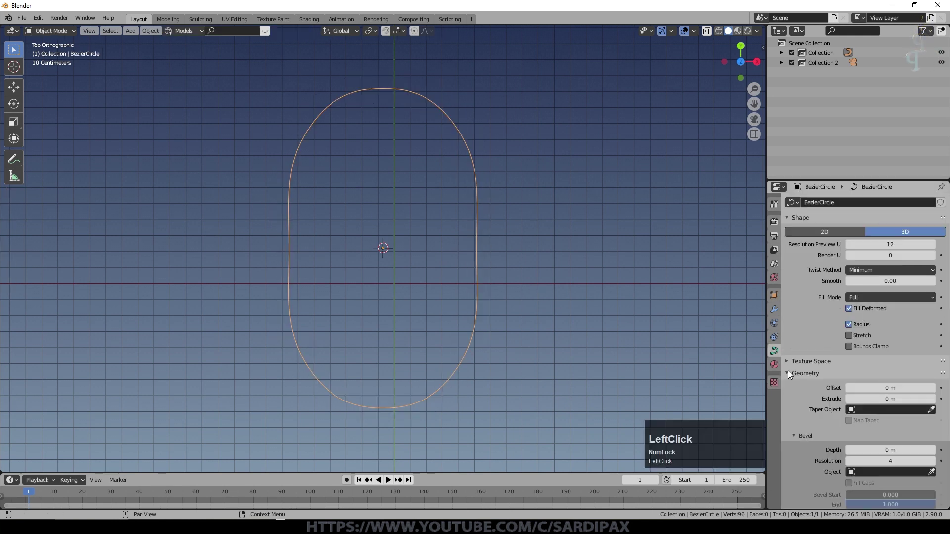
left_click_drag(885, 450, 915, 450)
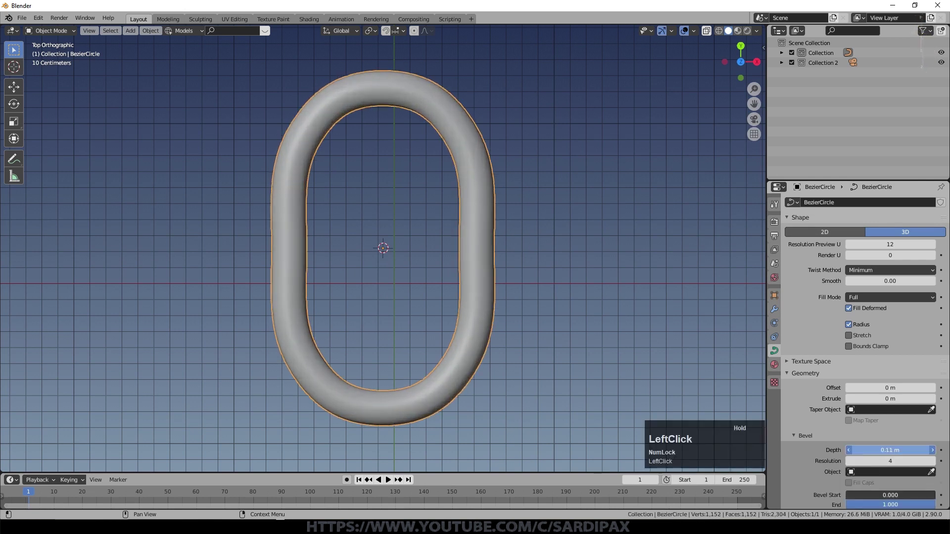
key("ctrl+a")
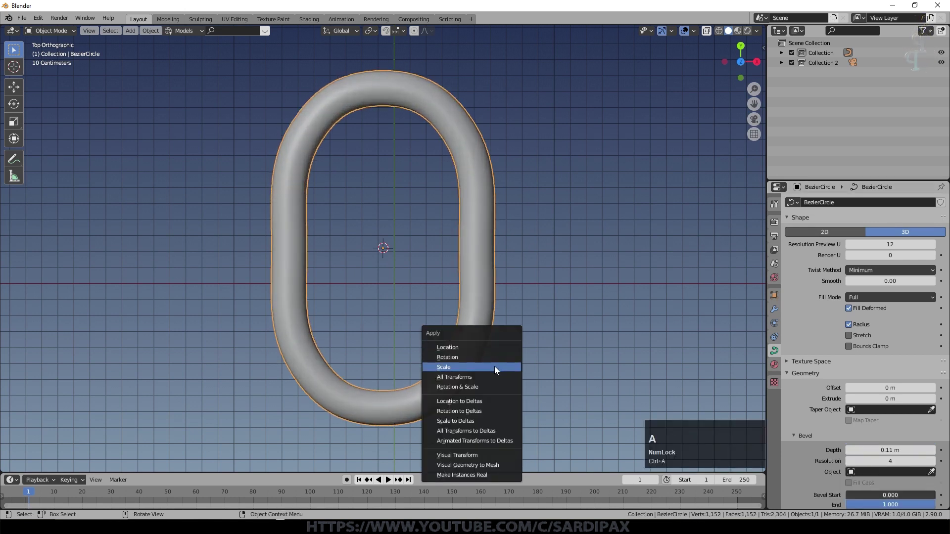
left_click(494, 366)
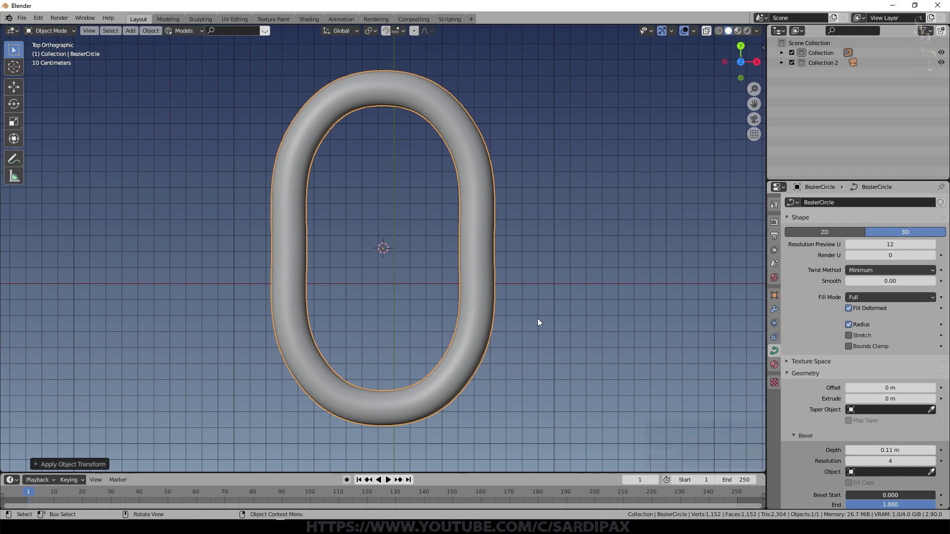
Step: Set the bevel depth to 0.15 m and scale the two middle side points outward by about 1.03
mouse_move(885, 450)
left_mouse_down()
mouse_move(910, 450)
mouse_move(893, 450)
left_mouse_up()
key("Tab")
key("s")
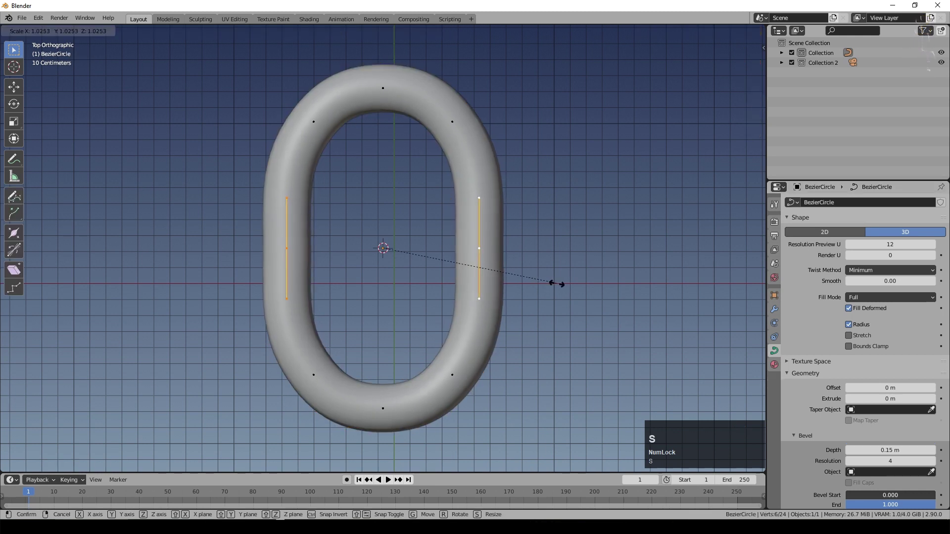
left_click(558, 284)
key("Tab")
Step: Convert the chain link curve to a mesh
scroll(534, 388, "up", 1)
middle_click_drag(534, 388, 477, 316)
right_click(477, 316)
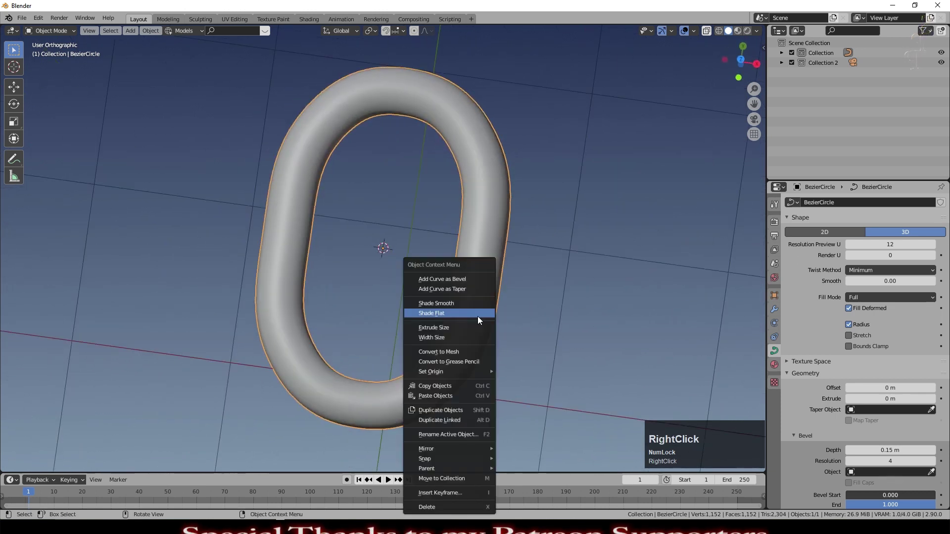
left_click(470, 349)
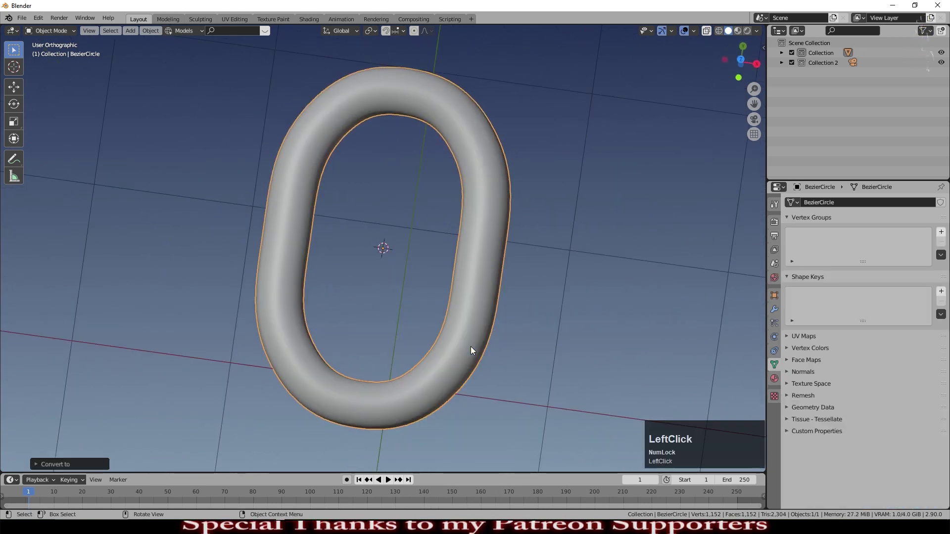
Step: Create a new material for the chain link and set its base color to a pale blue
left_click(774, 378)
scroll(819, 257, "up", 1)
left_click(825, 236)
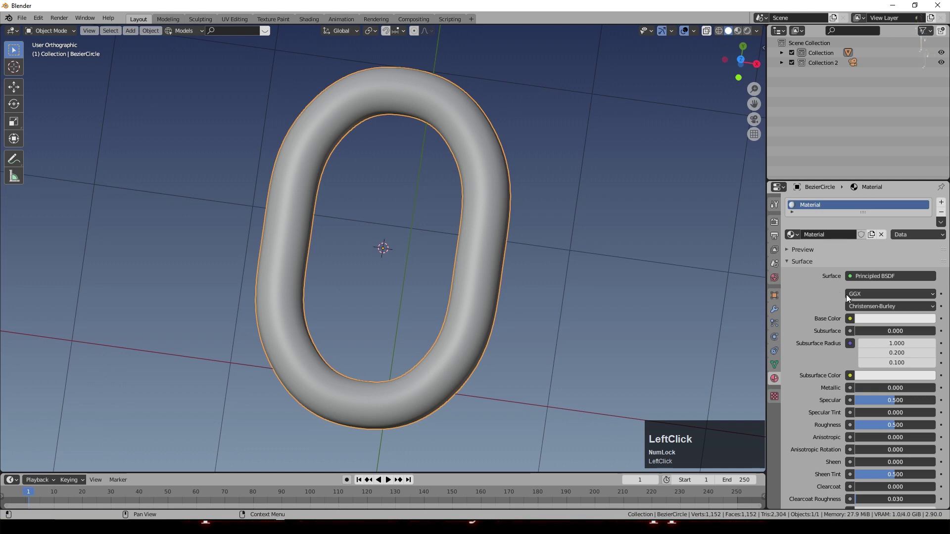
left_click(889, 317)
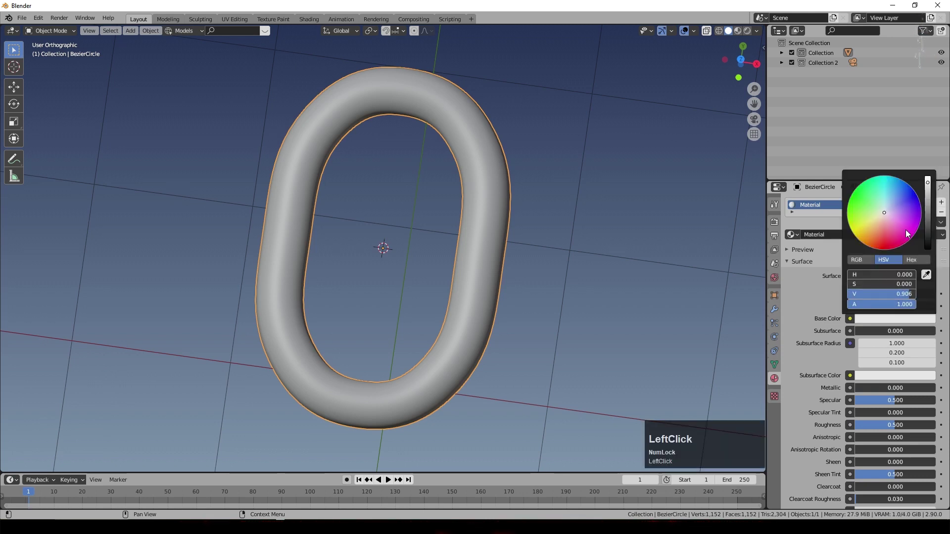
left_click(889, 210)
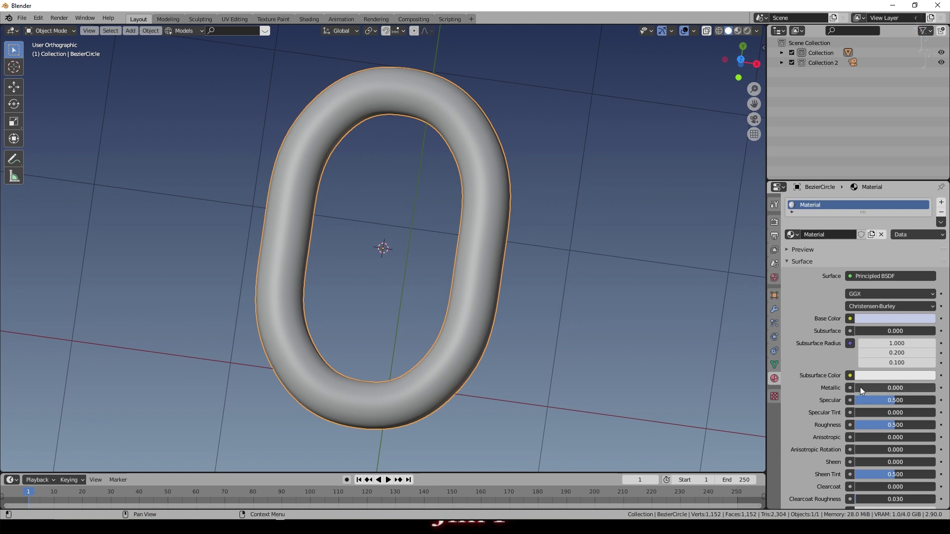
Step: Set the material's Metallic to 0.85, Roughness to 0.095 and Anisotropic to 0.175
left_click(878, 386)
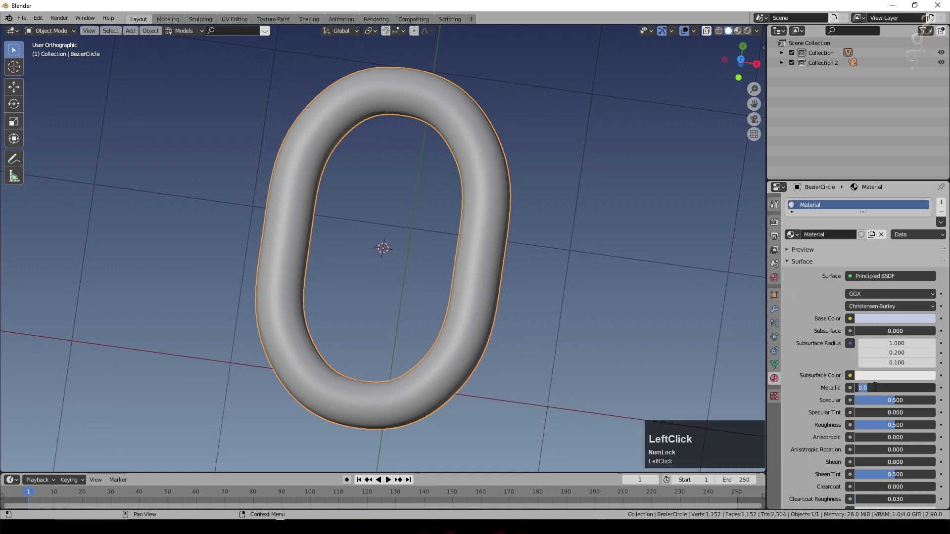
type(".85")
key("Return")
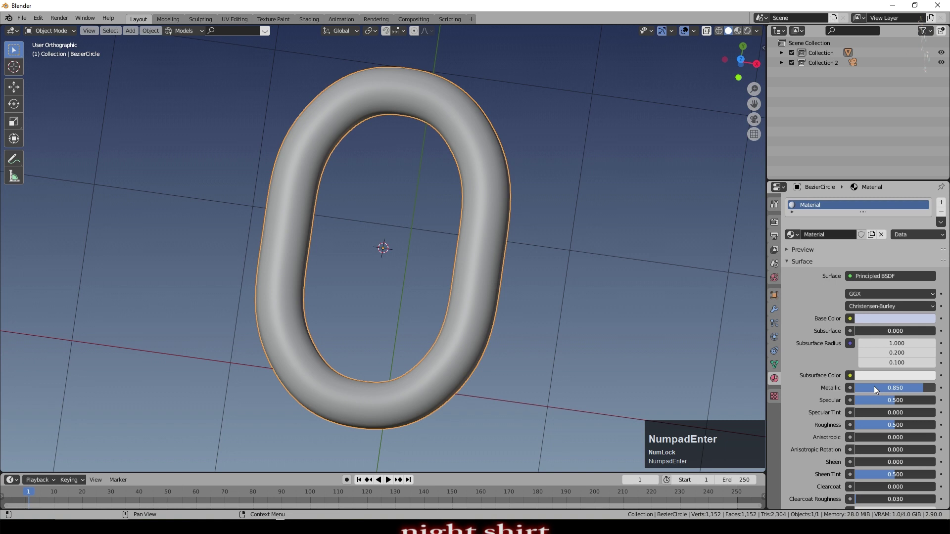
left_click(896, 424)
type(".095")
key("Return")
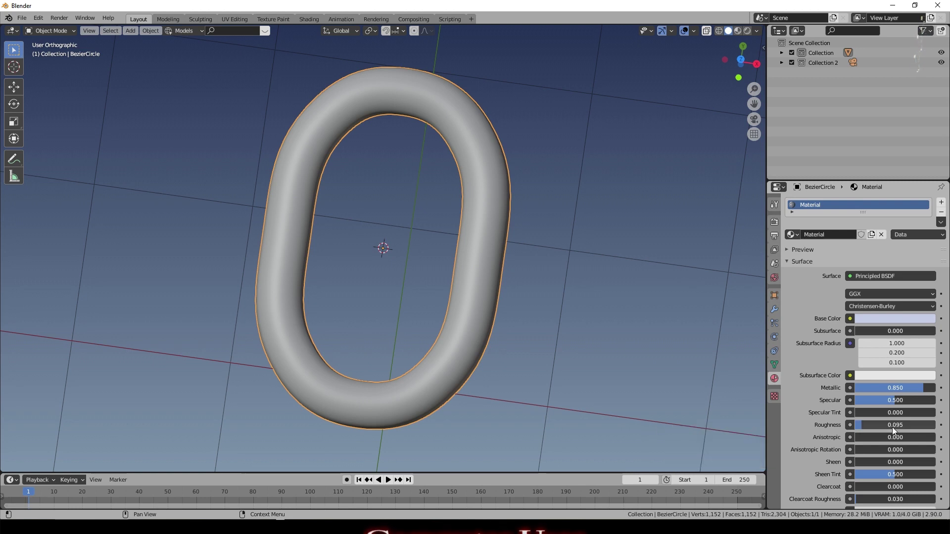
left_click(866, 438)
type(".175")
key("KP_Enter")
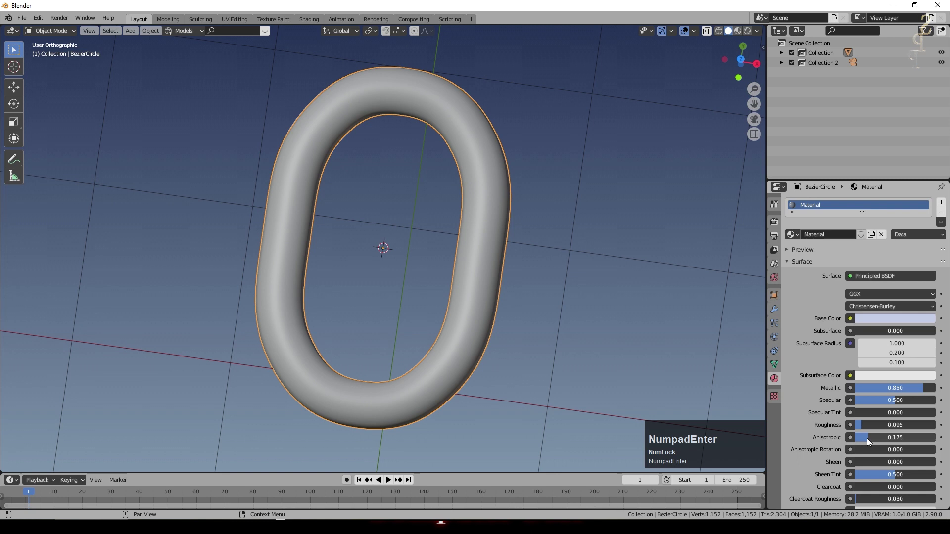
Step: Switch the scene's render engine to Eevee
left_click(774, 221)
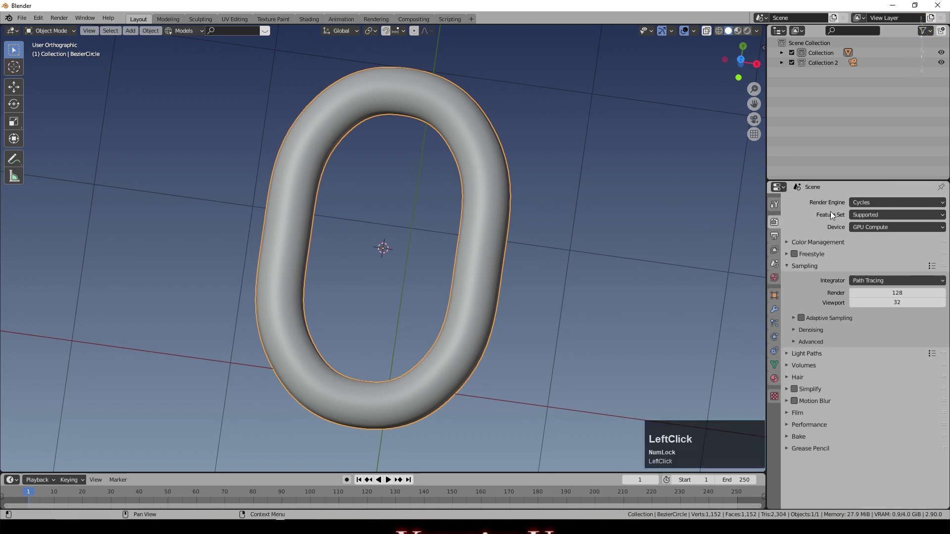
left_click(872, 203)
left_click(875, 215)
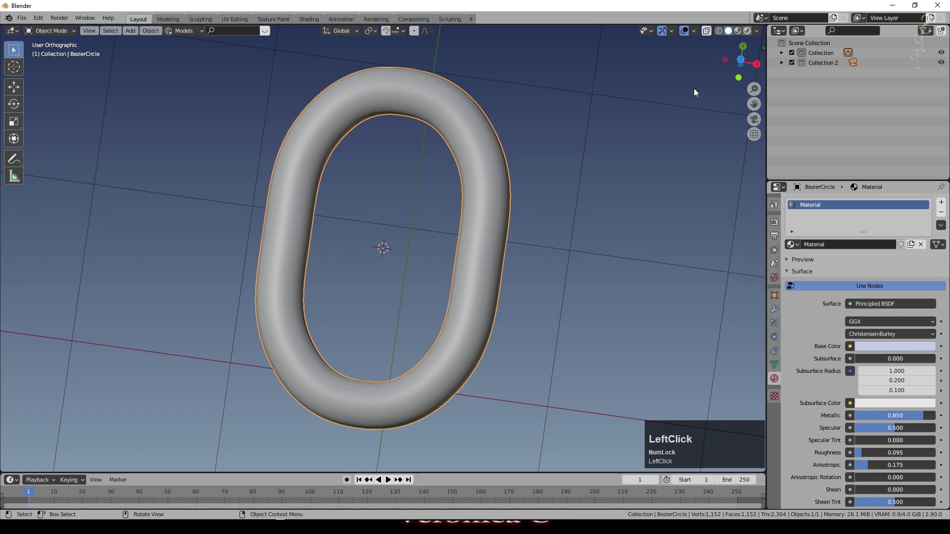
Step: Preview the chain link with rendered shading and set the world background color to black
left_click(747, 30)
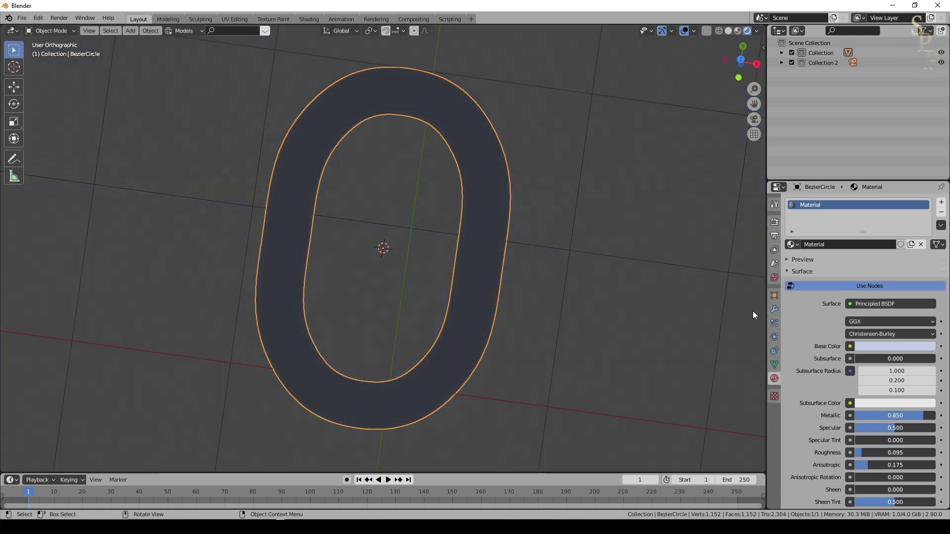
left_click(775, 280)
left_click(924, 250)
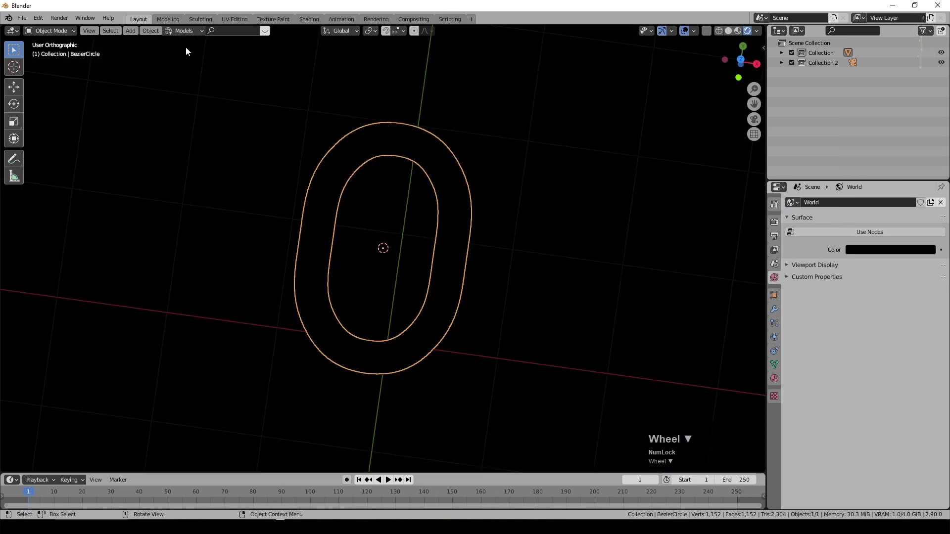
Step: Enable snapping and proportional editing, add 3 Point Lights around the chain link, and display the scene in material preview
left_click(385, 30)
left_click(414, 31)
key("shift+a")
mouse_move(474, 414)
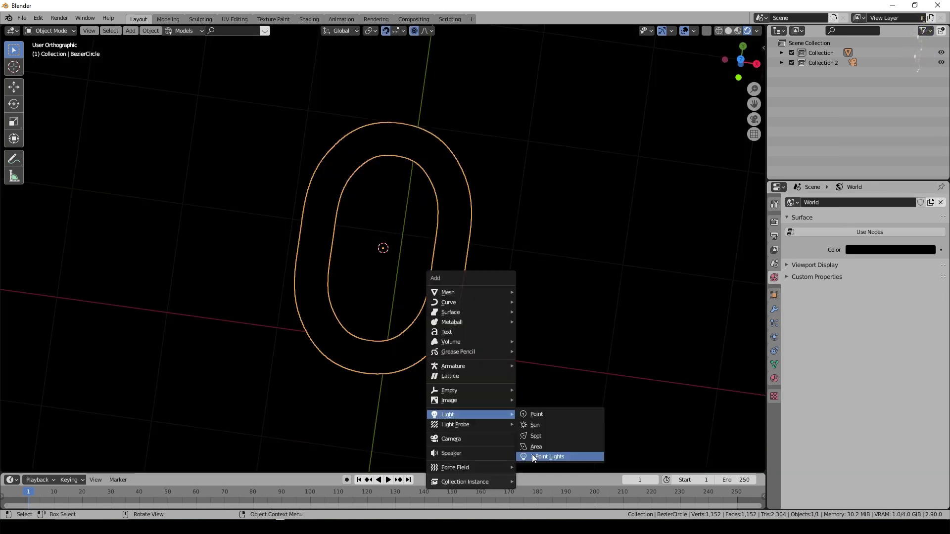
left_click(532, 454)
scroll(539, 277, "down", 3)
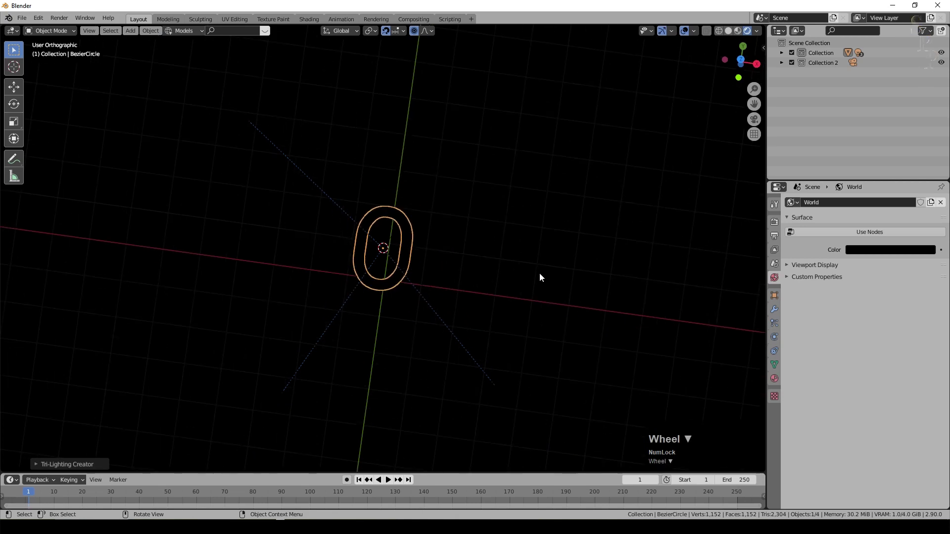
left_click(737, 31)
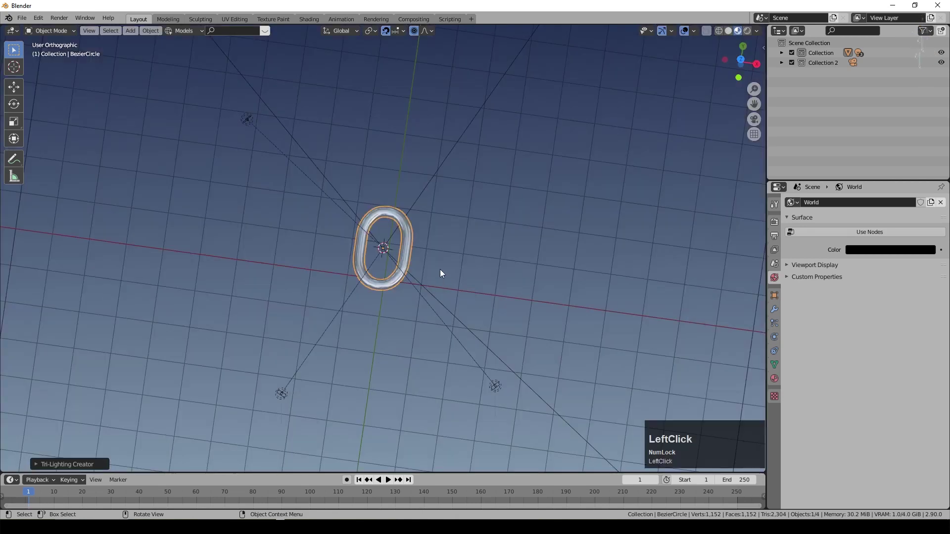
key("g")
key("Escape")
Step: Delete the Track To constraints from the fill, key and back lights
left_click(774, 351)
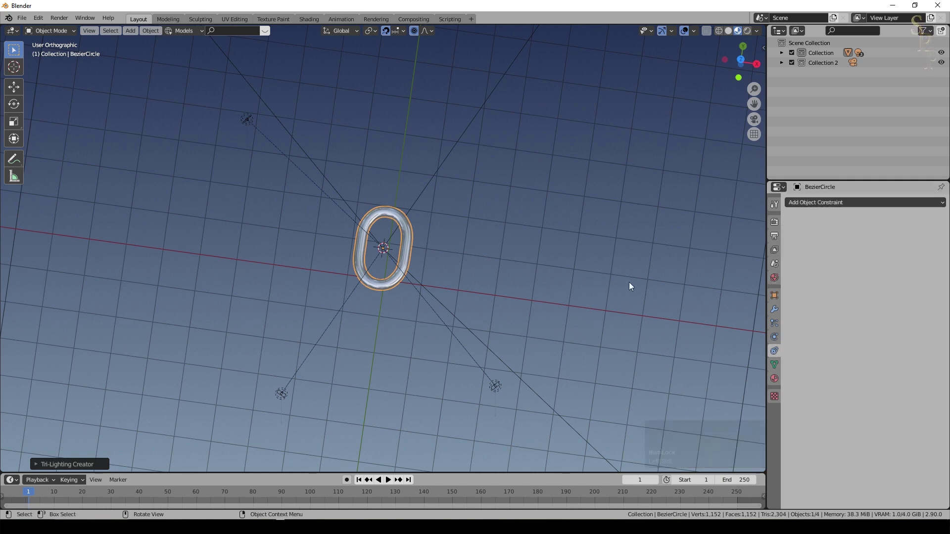
left_click(495, 386)
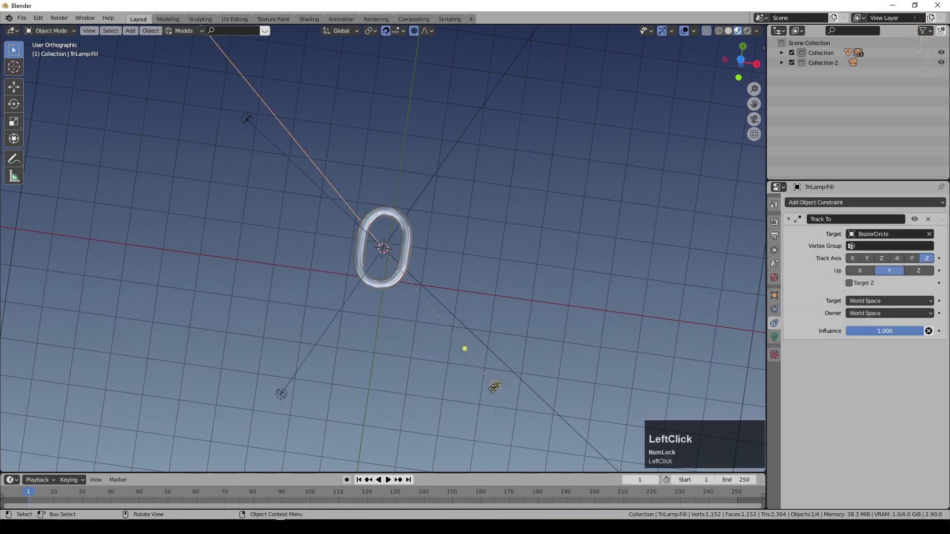
left_click(929, 220)
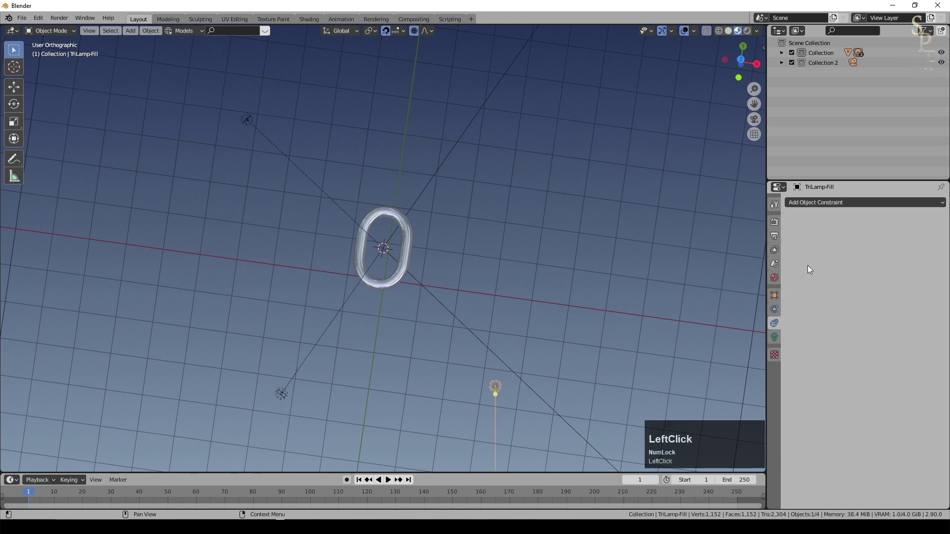
left_click(282, 393)
left_click(928, 220)
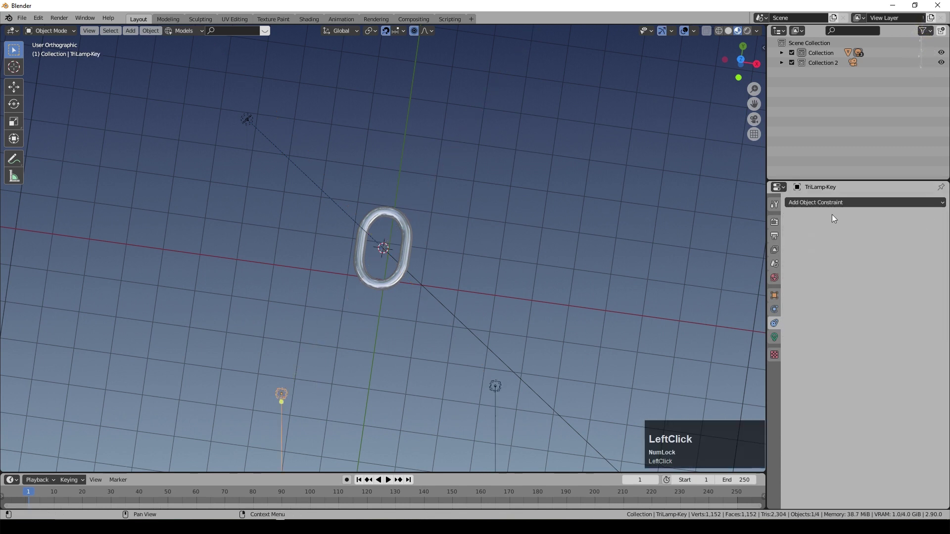
left_click(248, 121)
left_click(928, 219)
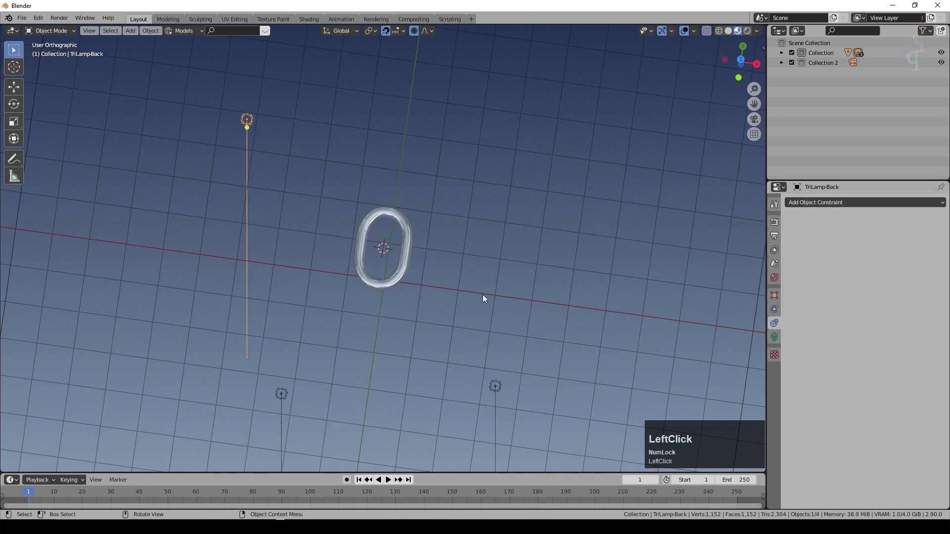
Step: Rotate the back, key and fill lights so that they point at the chain link
middle_click_drag(432, 356, 340, 272)
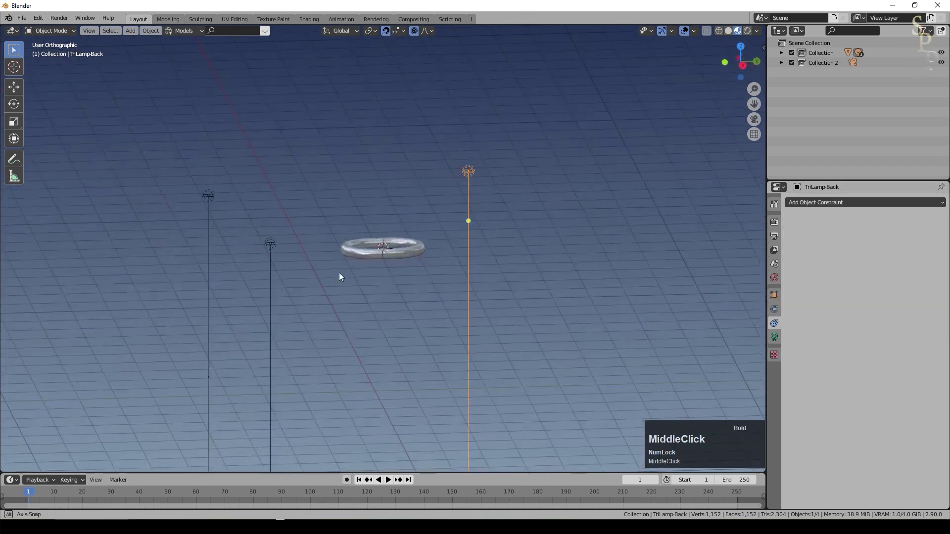
key("r")
left_click(306, 236)
left_click(238, 197)
key("r")
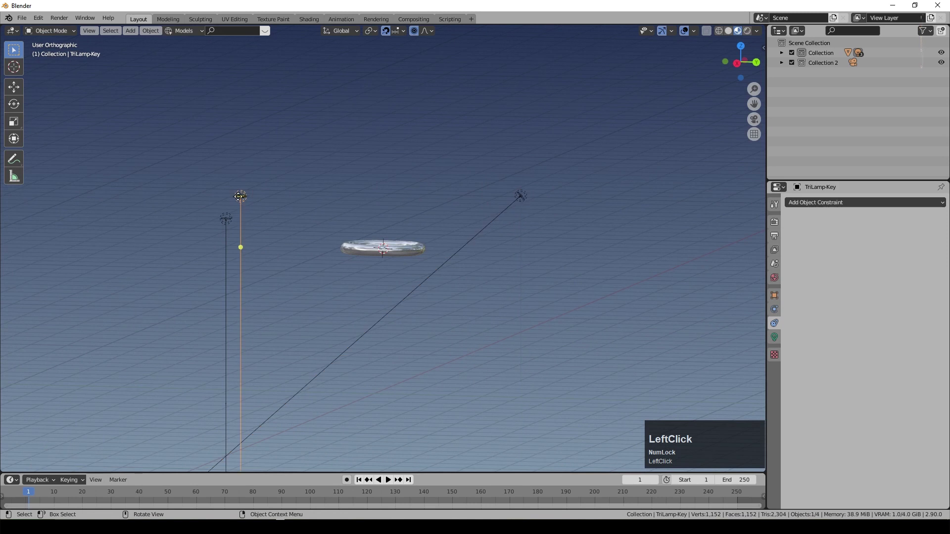
left_click(514, 193)
middle_click_drag(509, 198, 692, 205)
left_click(566, 205)
key("r")
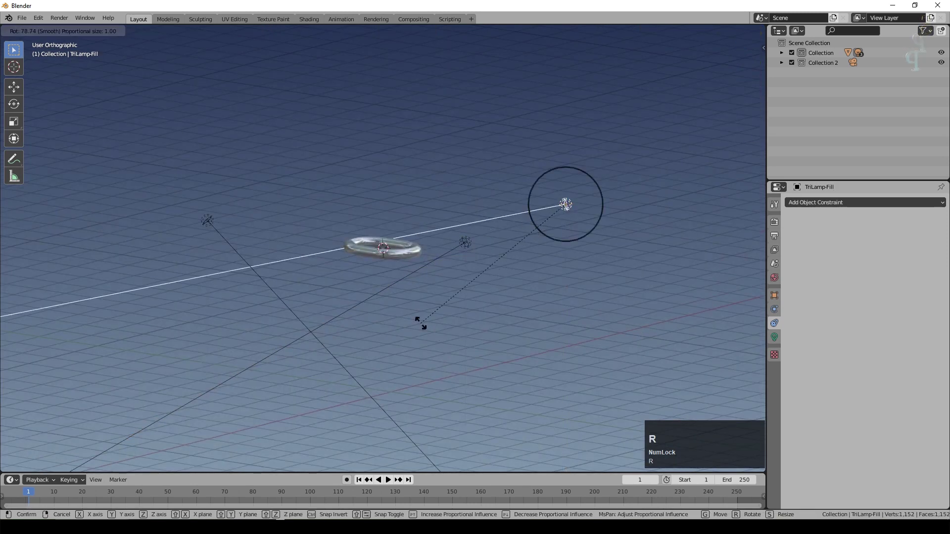
left_click(420, 324)
Step: Refine the rotation of the lights, including the key light, to aim them at the link from another viewing angle
middle_click_drag(648, 238, 635, 253)
left_click(331, 387)
key("r")
left_click(445, 263)
left_click(445, 365)
key("r")
left_click(518, 252)
middle_click_drag(517, 252, 553, 289)
Step: In rendered shading, set the TriLamp-Fill light's power to 51 W and its size to 1.51 m
left_click(747, 30)
left_click(774, 337)
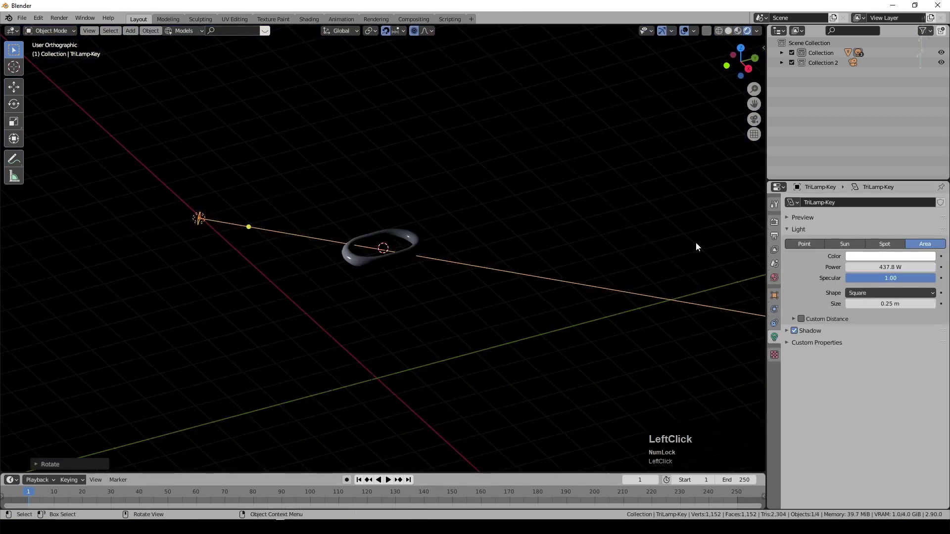
left_click(781, 52)
left_click(822, 82)
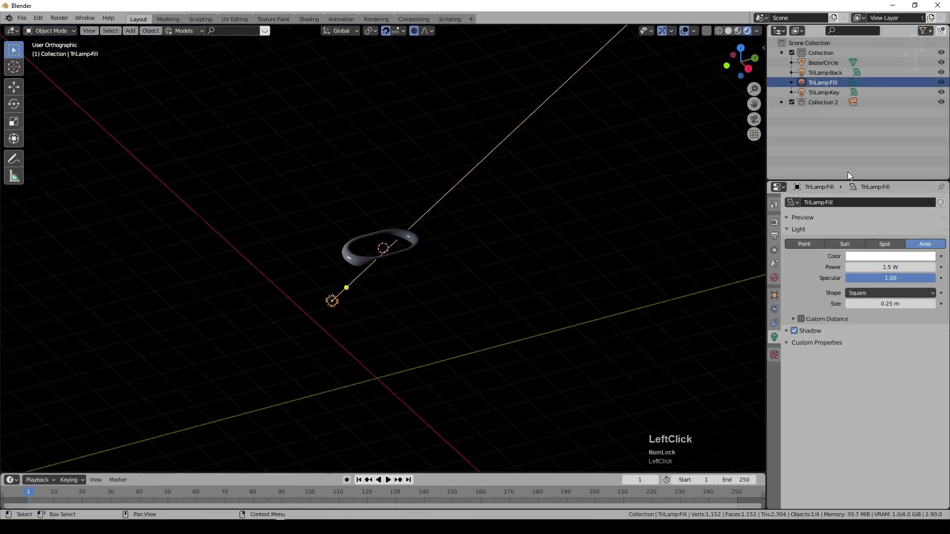
double_click(889, 267)
type("51")
key("Return")
left_click_drag(889, 304, 925, 304)
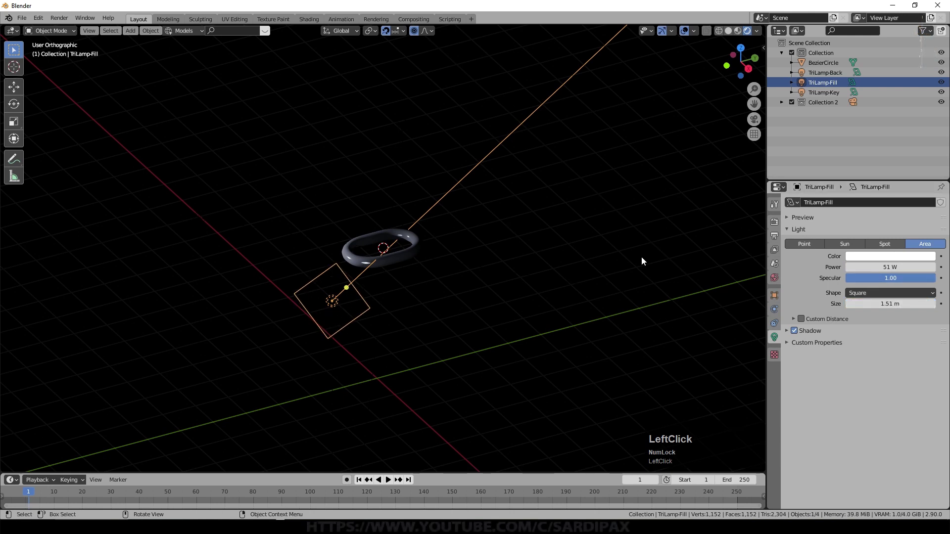
Step: Enable Screen Space Reflections in the Eevee render settings
left_click(823, 92)
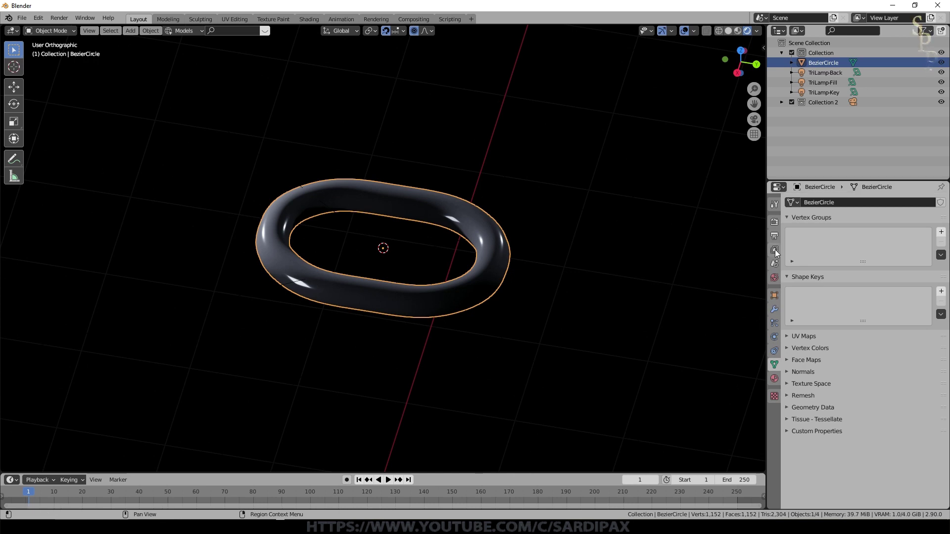
left_click(775, 249)
left_click(774, 236)
left_click(774, 221)
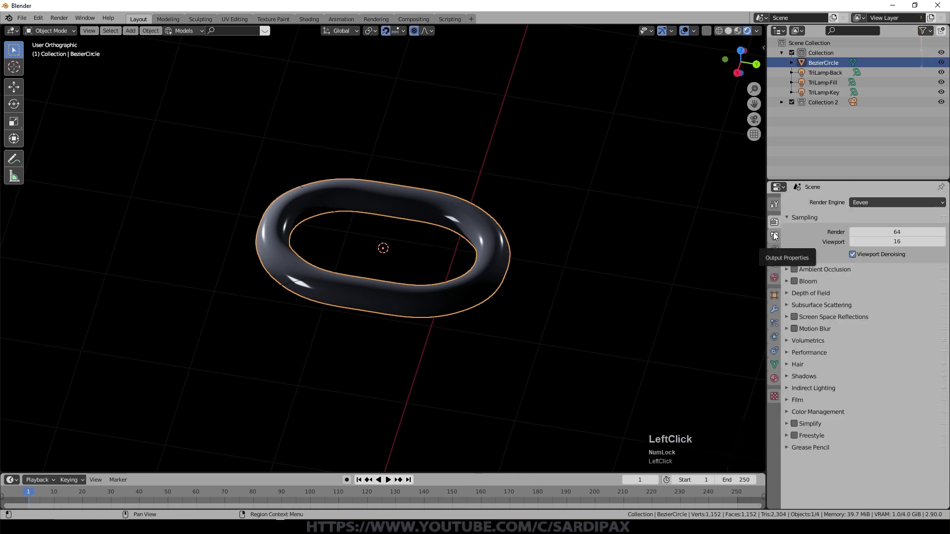
left_click(794, 316)
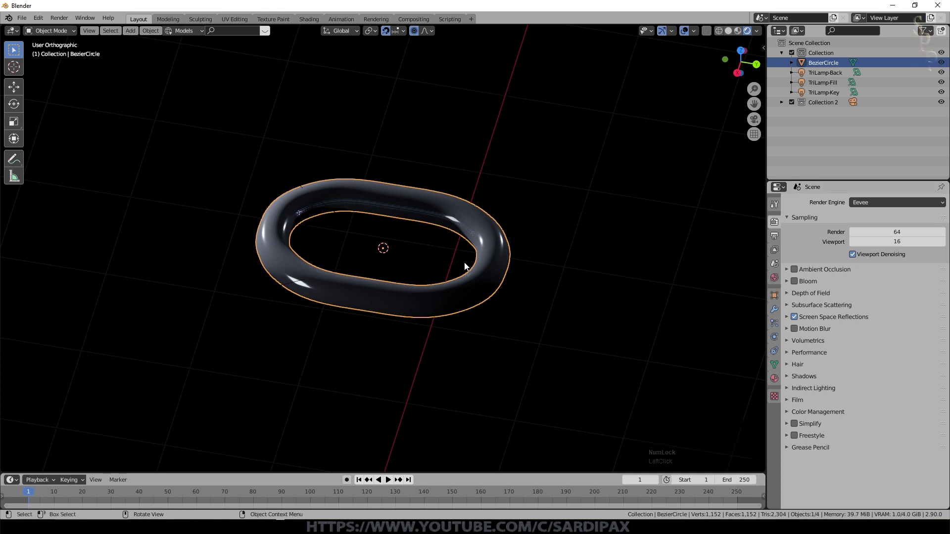
Step: Raise the chain link material's Metallic value to 0.966 and check the link from a distance
left_click(774, 379)
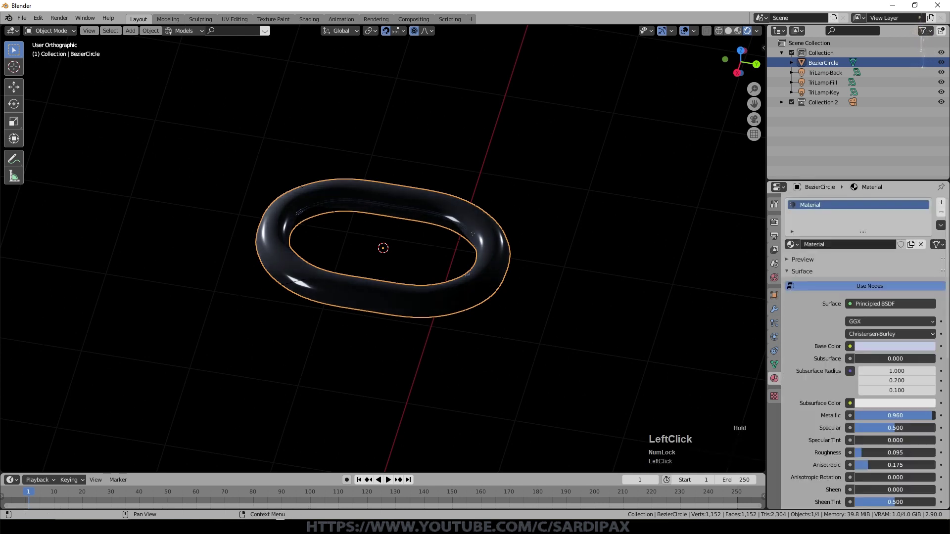
left_click_drag(896, 453, 896, 453)
middle_click_drag(544, 395, 540, 311)
scroll(540, 311, "down", 3)
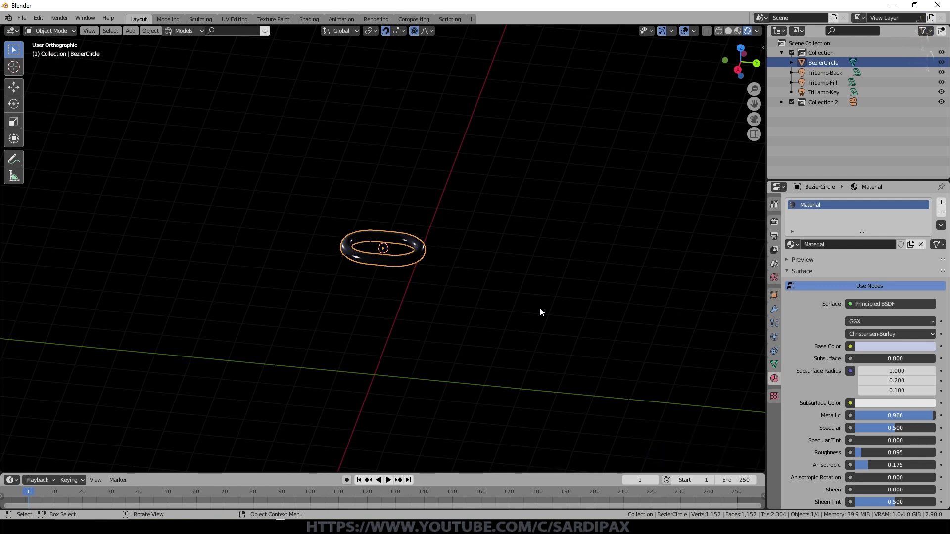
middle_click_drag(539, 308, 531, 249)
Step: Rename the chain link object to Link1
double_click(843, 62)
type("Link1")
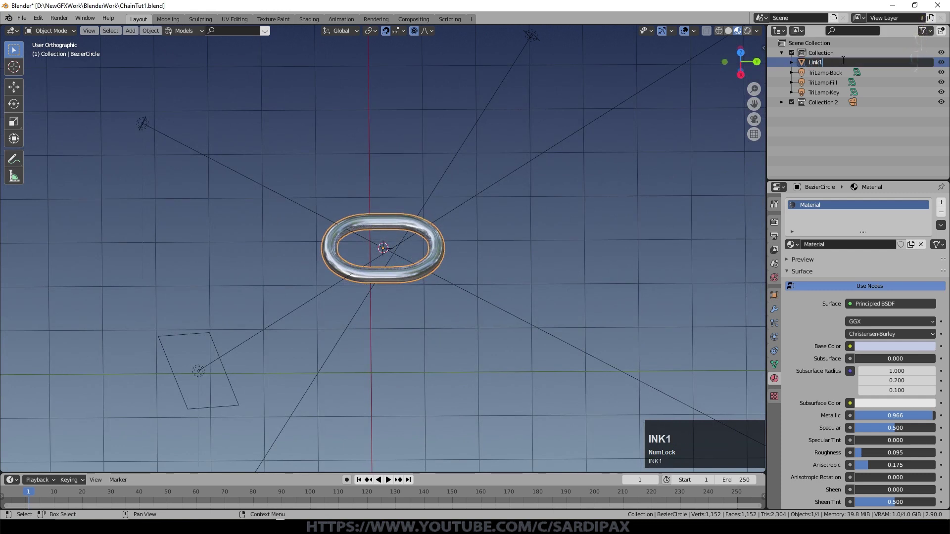
key("Return")
Step: Move Link1 into a new collection named ChainLinks
key("m")
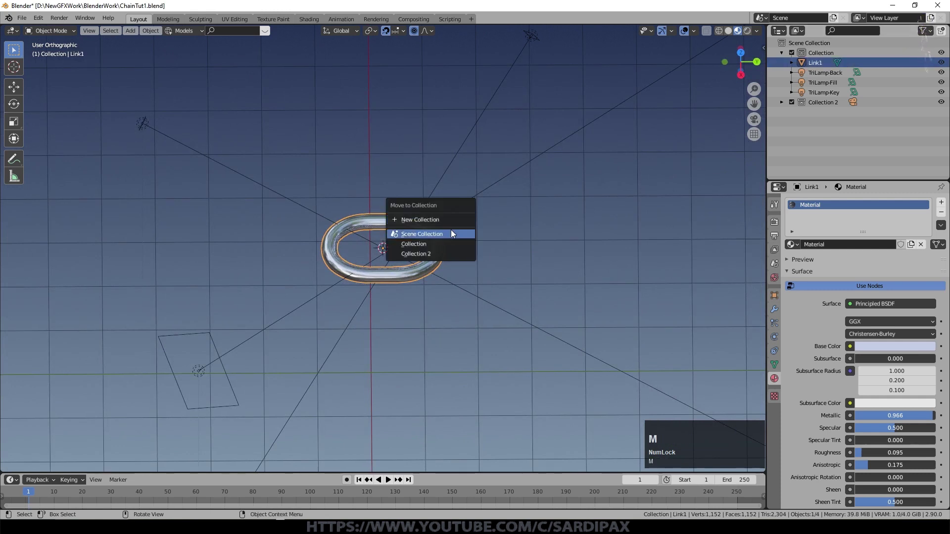
left_click(437, 220)
type("ChainLin")
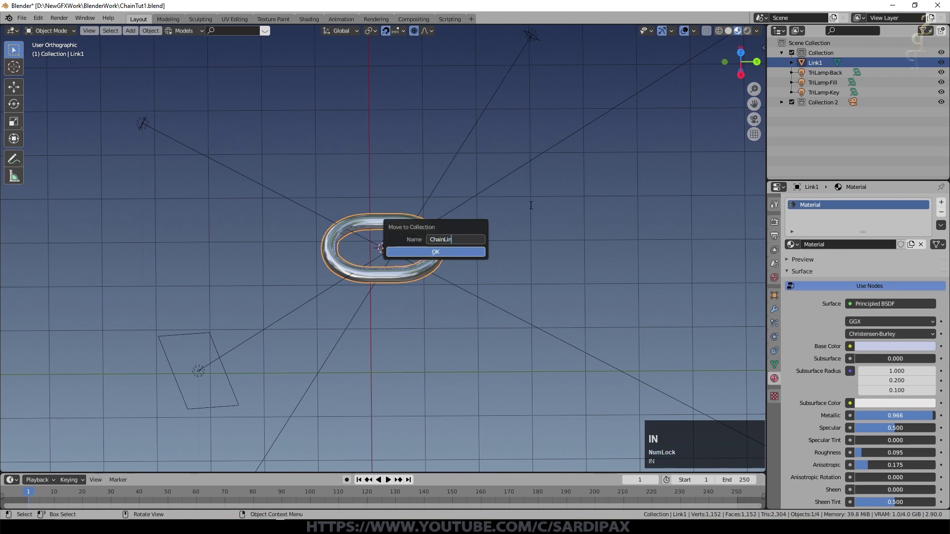
type("ks")
left_click(548, 236)
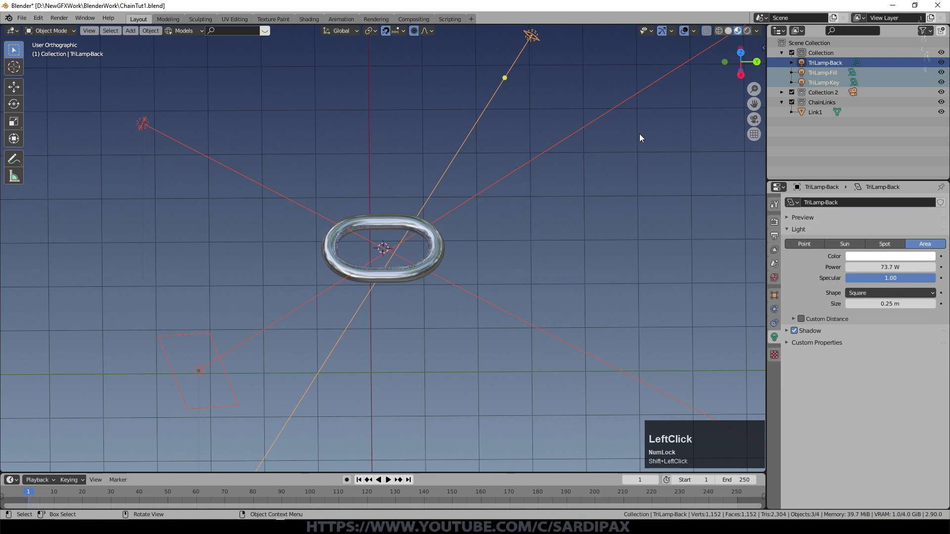
Step: Move the three lights into a new collection named Lights and hide that collection
key("m")
left_click(620, 132)
type("Ligh")
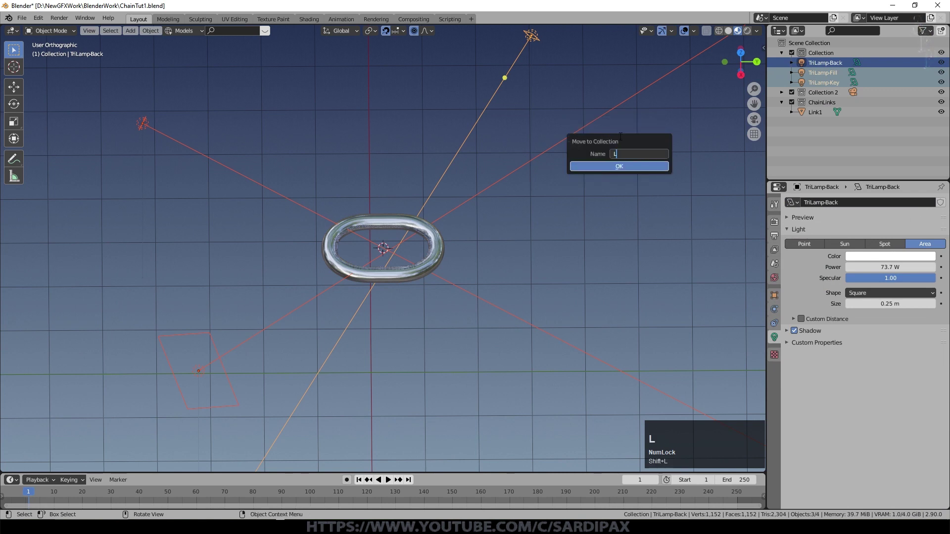
key("Return")
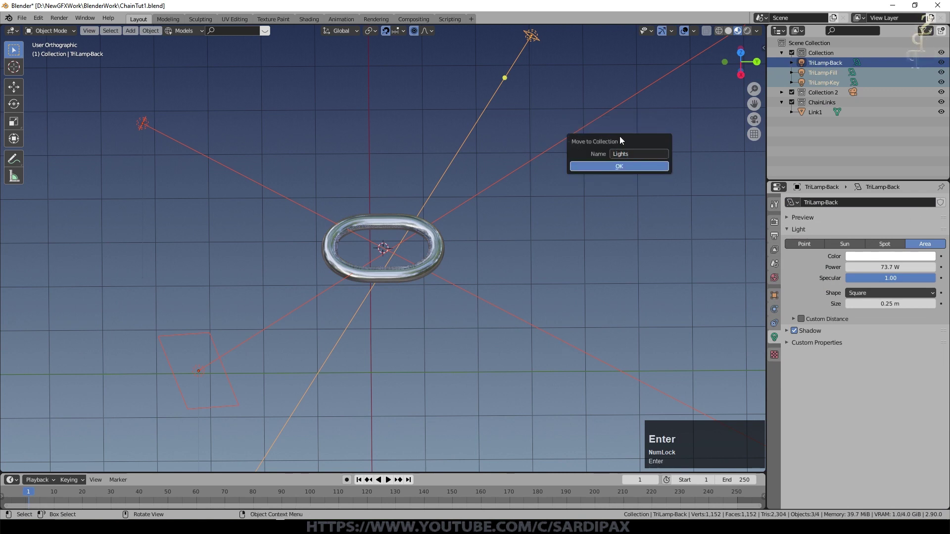
left_click(619, 136)
left_click(941, 92)
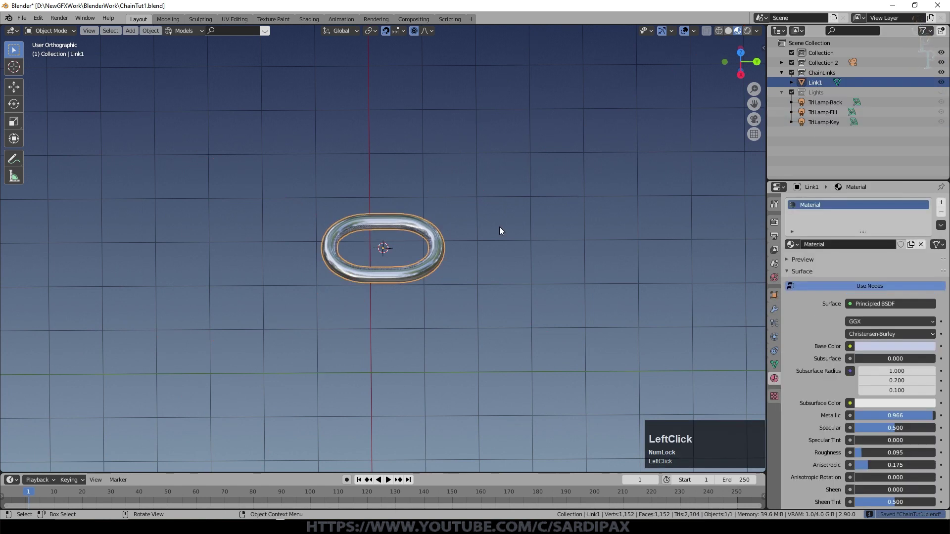
Step: Duplicate Link1 and, in top view, move the copy 1.5 m along the Y axis
key("shift")
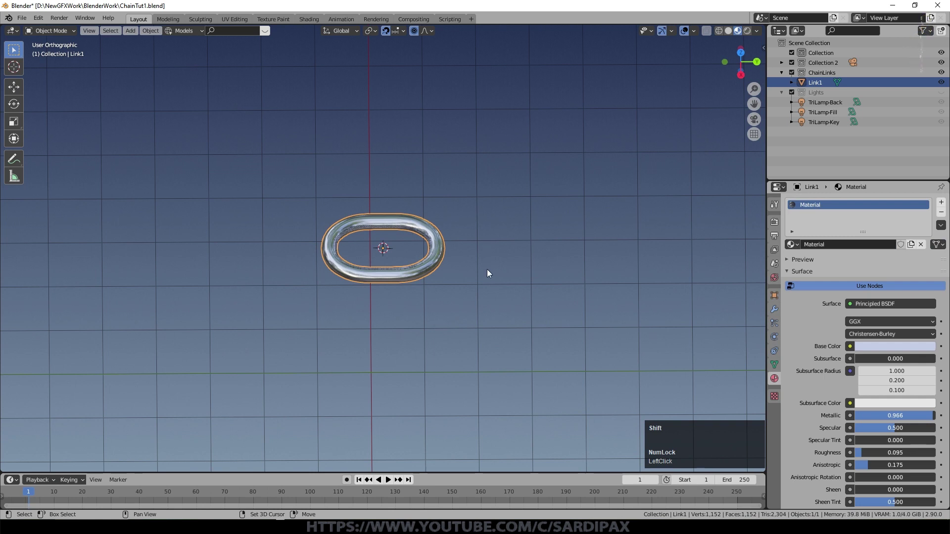
key("shift+d")
key("KP_7")
key("Escape")
key("g")
key("y")
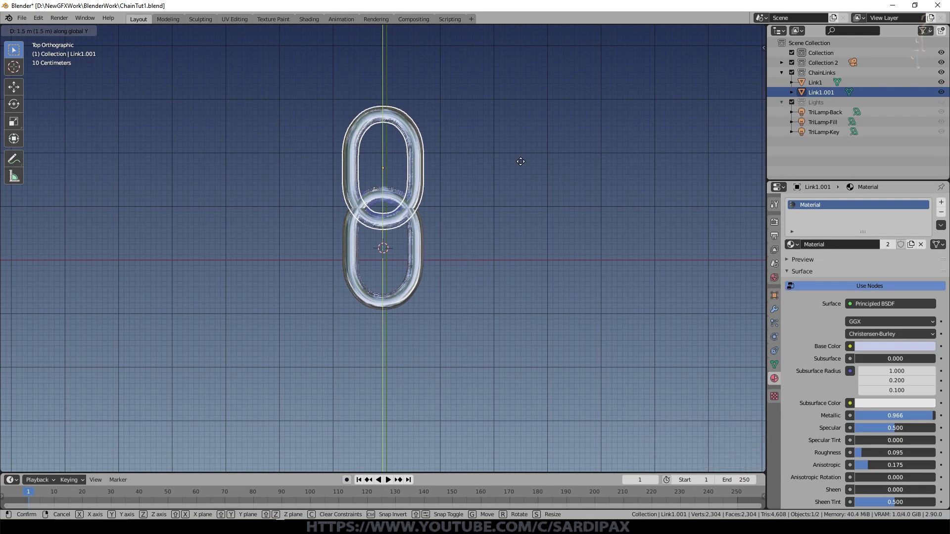
left_click(520, 162)
Step: Rotate the duplicated link 90 degrees around the Y axis so it interlocks with the first link
key("r")
key("y")
key("KP_9")
key("KP_0")
key("Return")
middle_click_drag(524, 225, 499, 261)
scroll(495, 261, "up", 4)
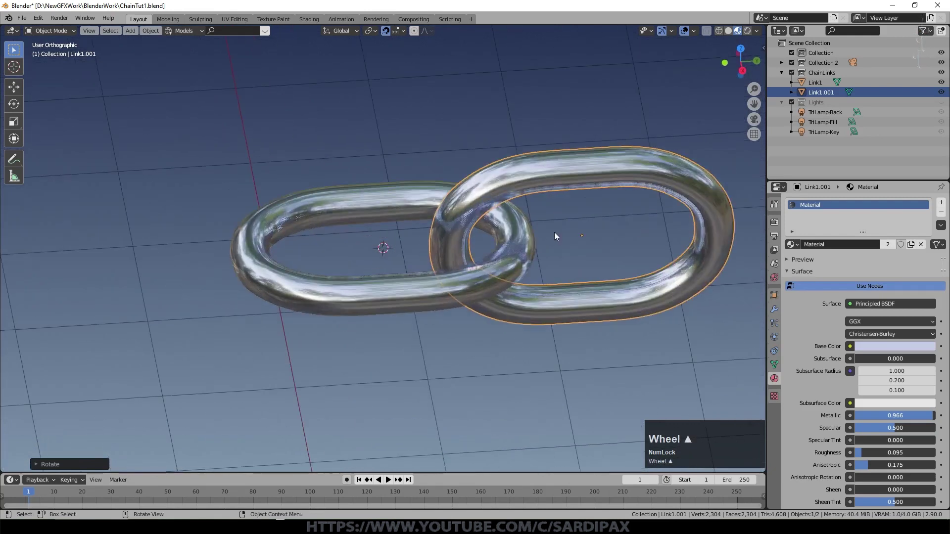
scroll(552, 237, "down", 1)
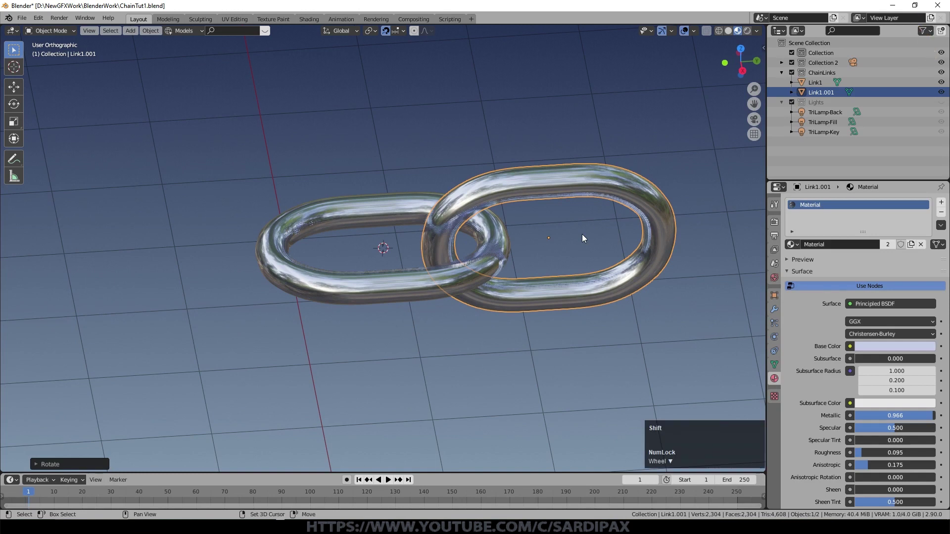
Step: Duplicate the rotated link and move the copy along negative Y to interlock with the first link's opposite end
key("shift+d")
key("Escape")
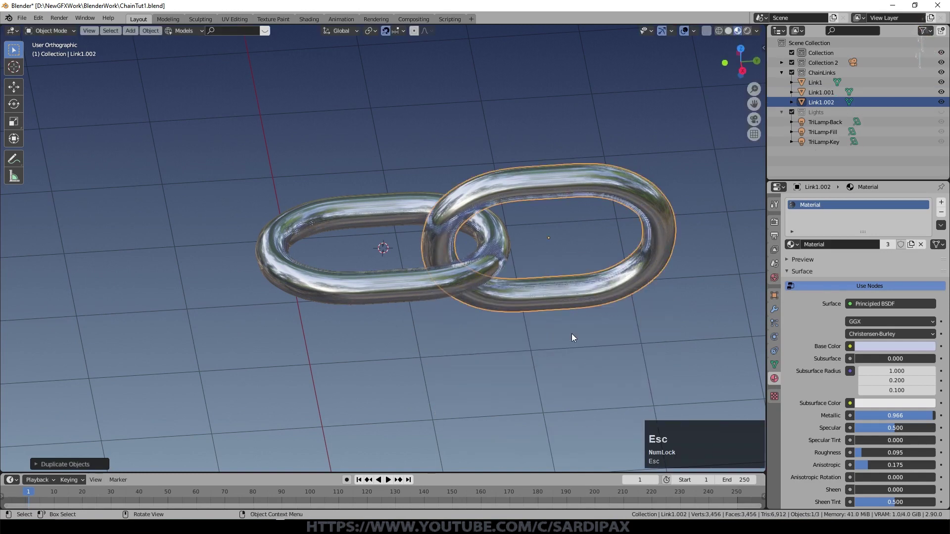
key("g")
key("y")
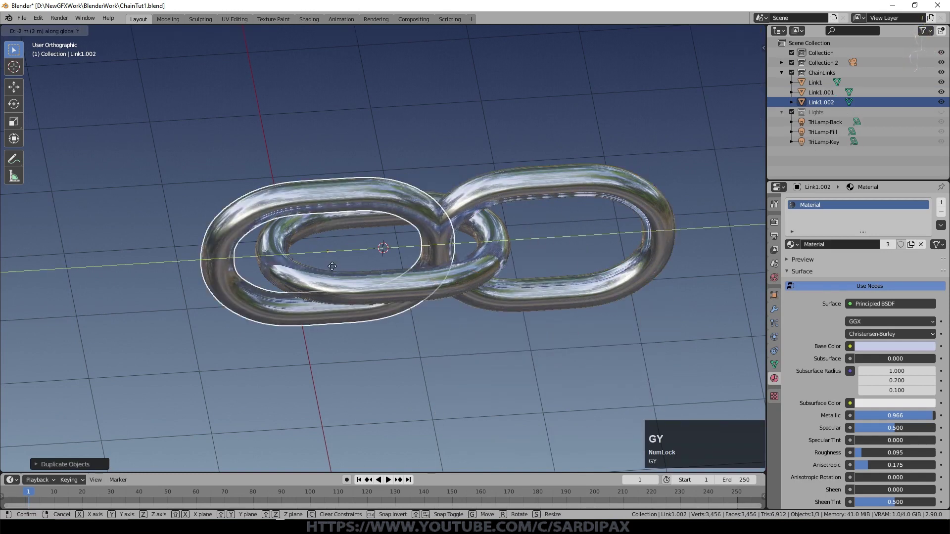
left_click(280, 272)
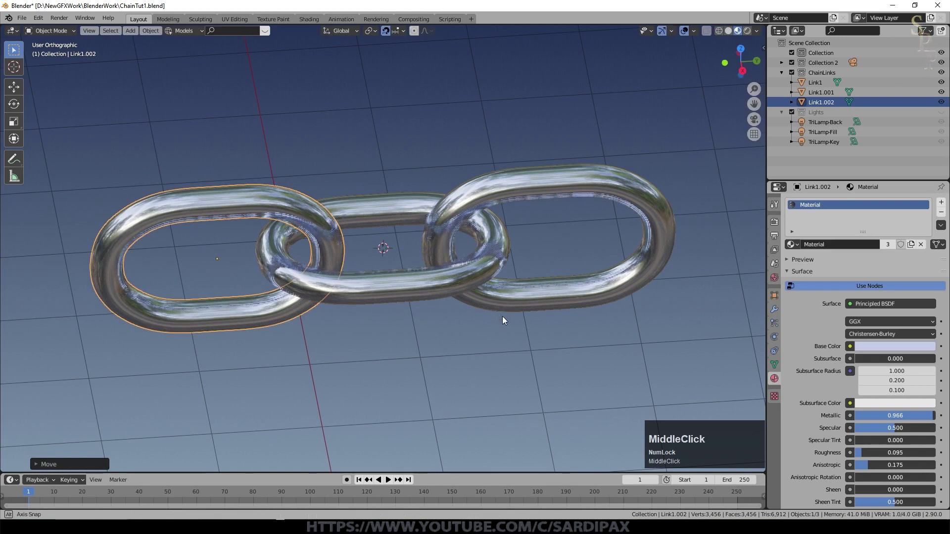
Step: Select all three chain links with Link1.001 active and enable Rigid Body physics on the active link
middle_click_drag(502, 316, 394, 29)
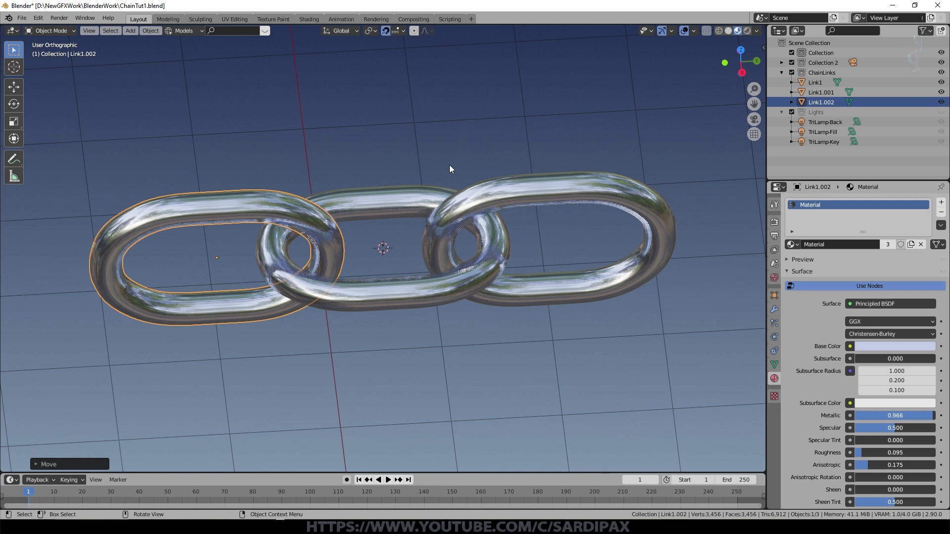
left_click(508, 195)
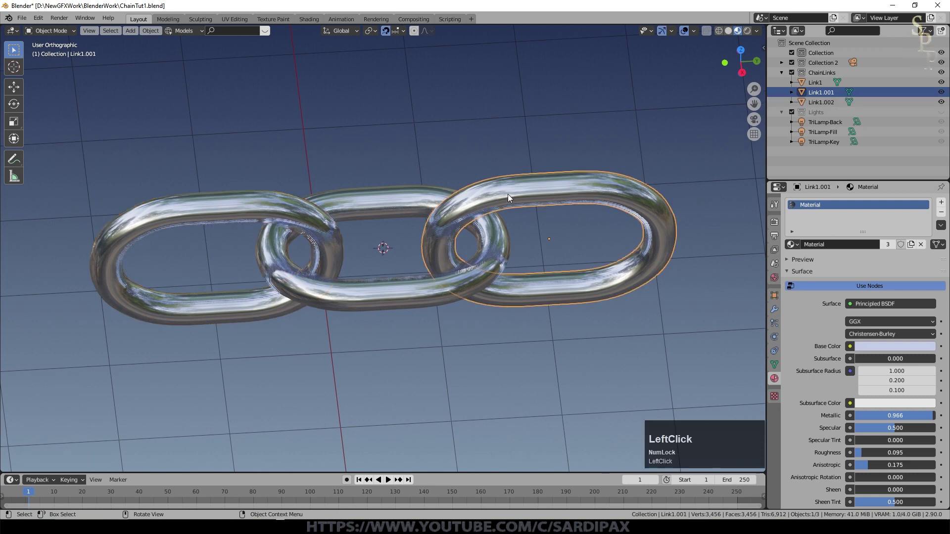
left_click(396, 200)
left_click(260, 206)
left_click(391, 204, "shift")
left_click(510, 196, "shift")
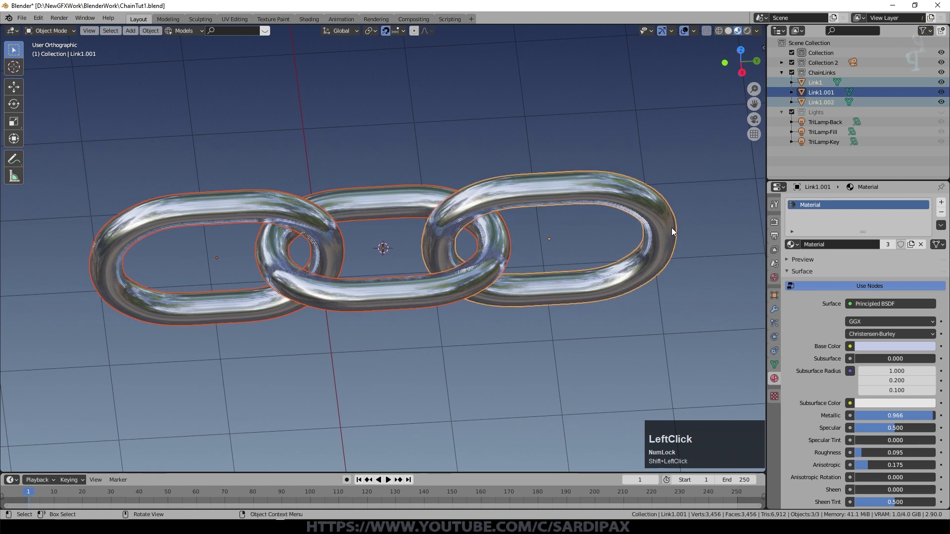
left_click(774, 337)
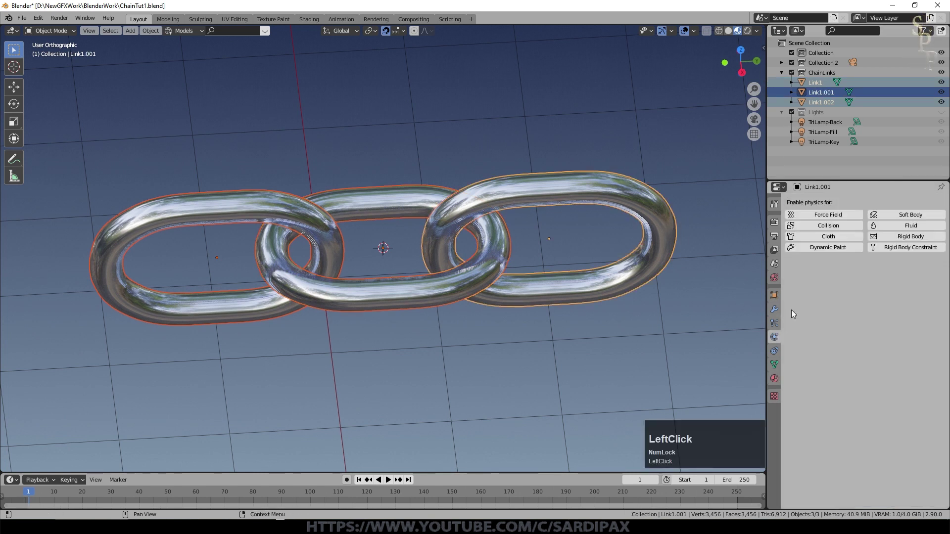
left_click(891, 237)
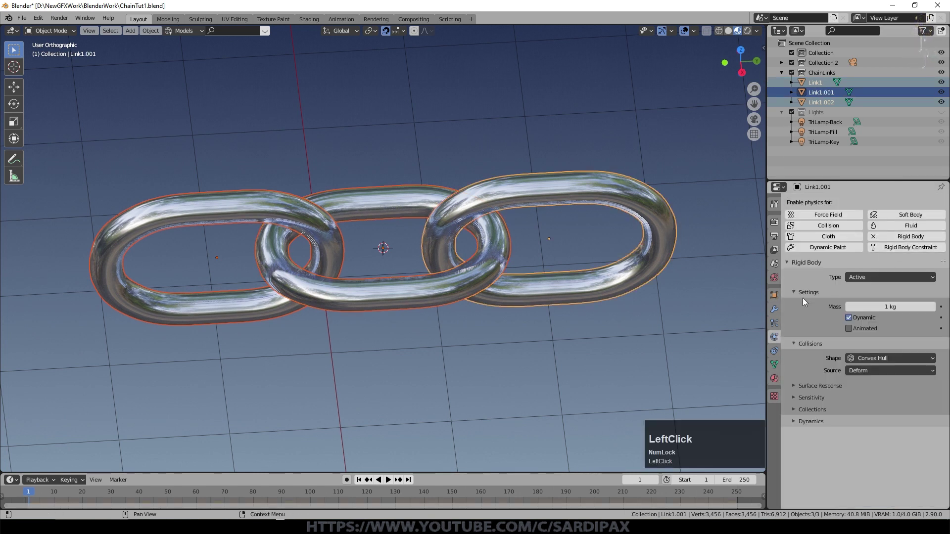
Step: Set the active link's mass to 0.1 kg and copy its rigid body settings to the other selected links
left_click(890, 307)
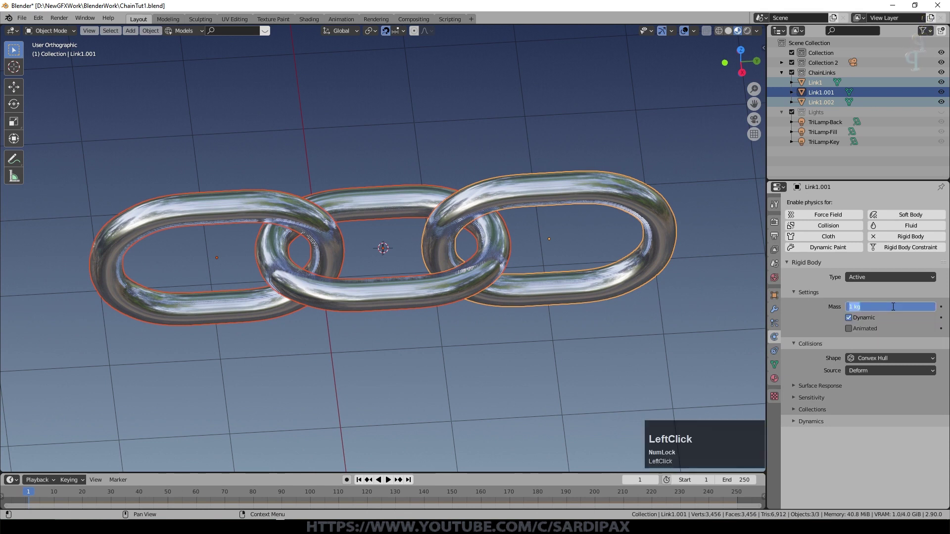
type(".1")
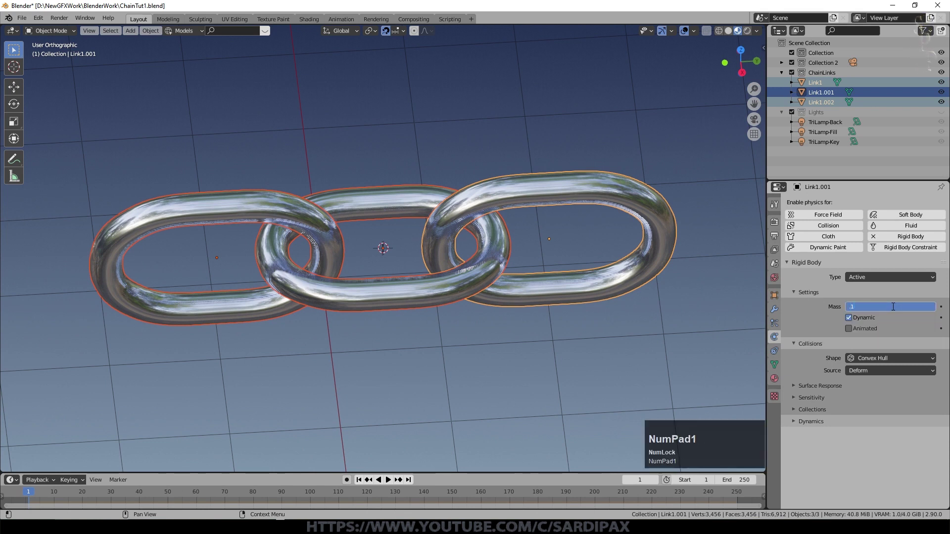
key("Return")
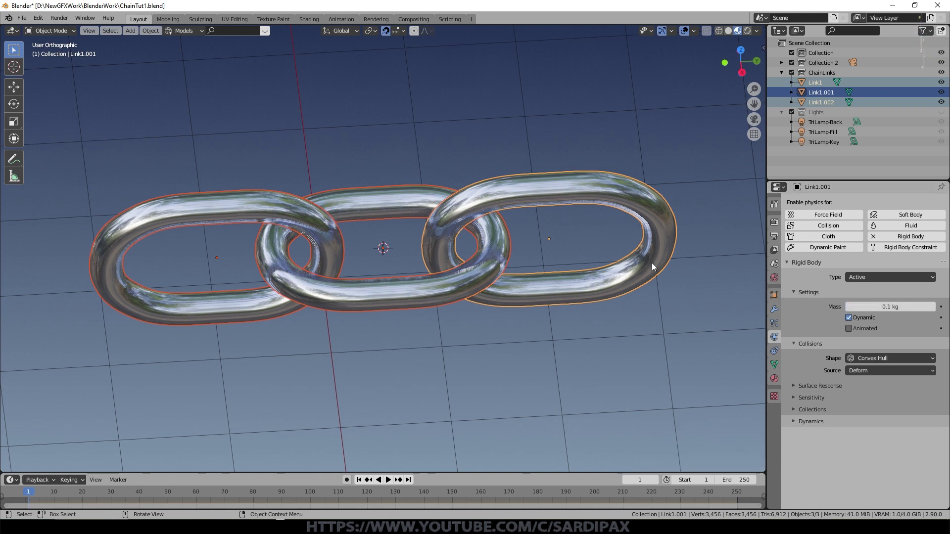
key("F3")
type("copy")
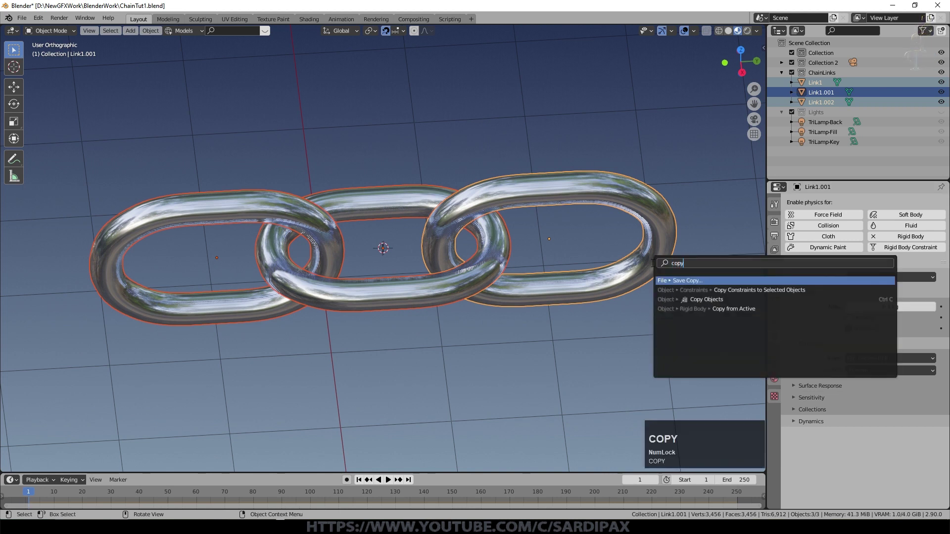
left_click(737, 308)
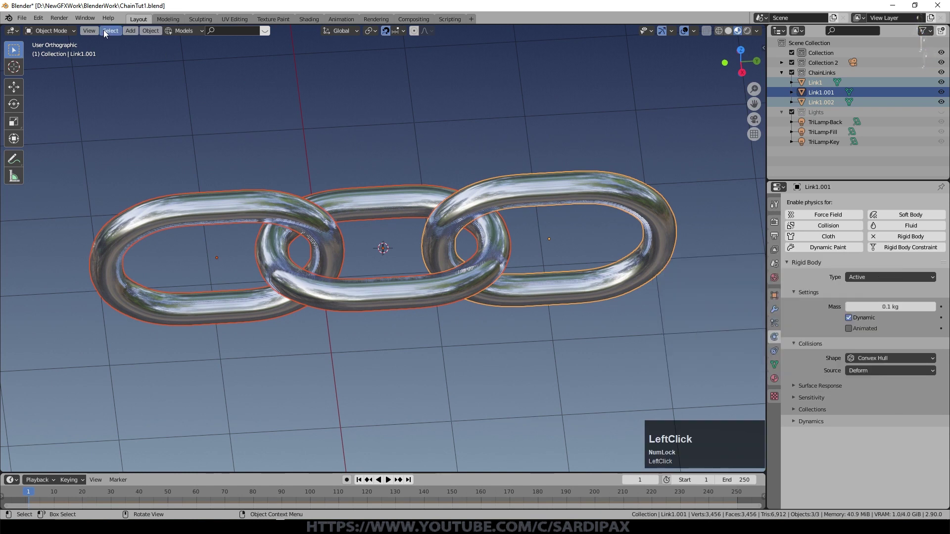
Step: Check the copied rigid body settings on each of the three chain links
left_click(571, 227)
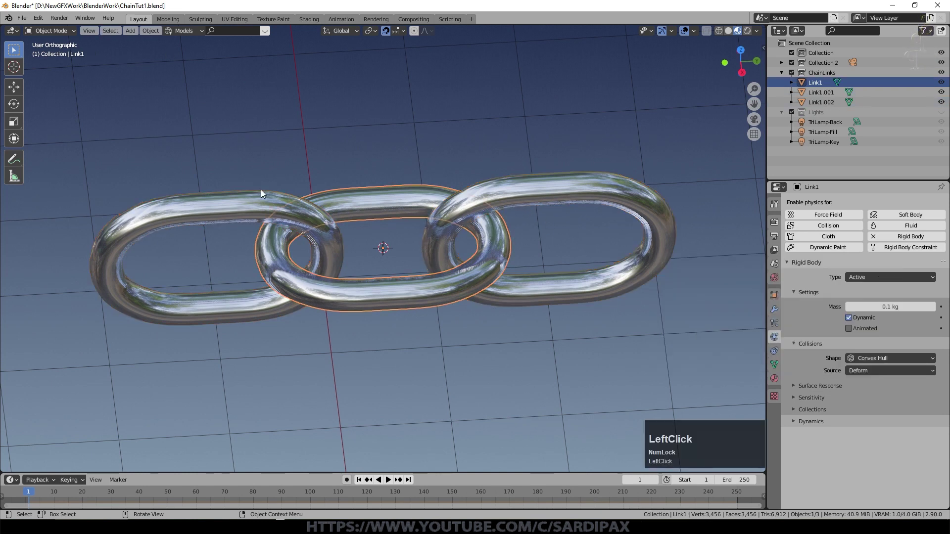
left_click(254, 200)
left_click(390, 293)
left_click(524, 199)
left_click(453, 281)
left_click(307, 237)
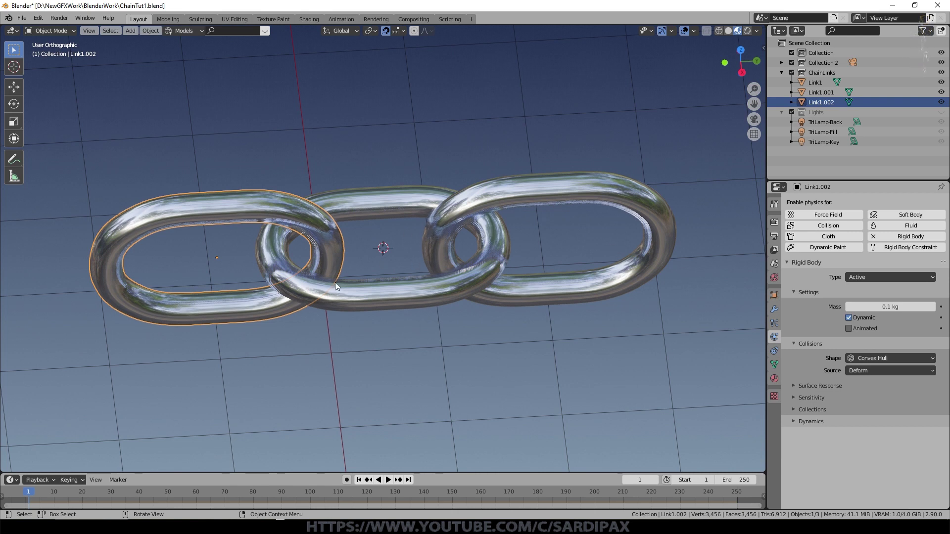
Step: Change the rigid body type of Link1.001 to Passive and enable its Animated option
left_click(667, 269)
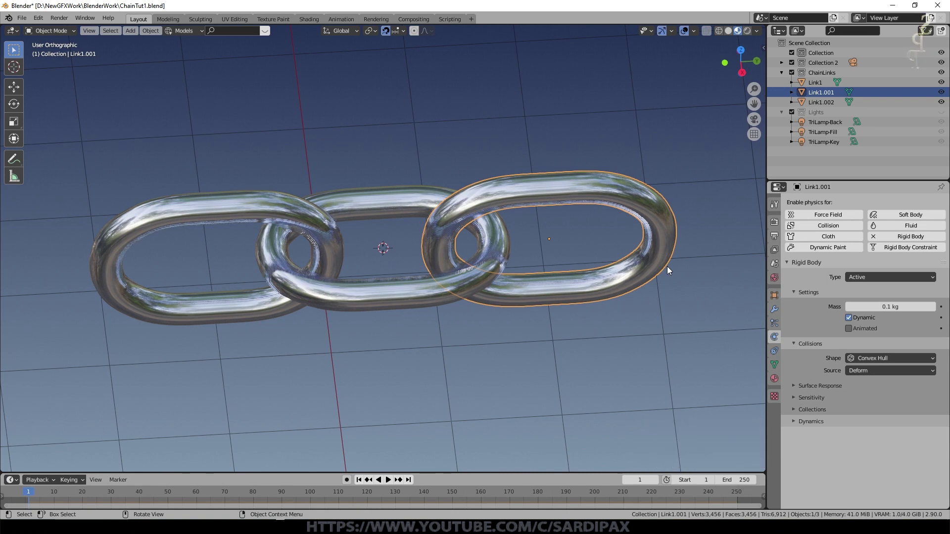
left_click(861, 276)
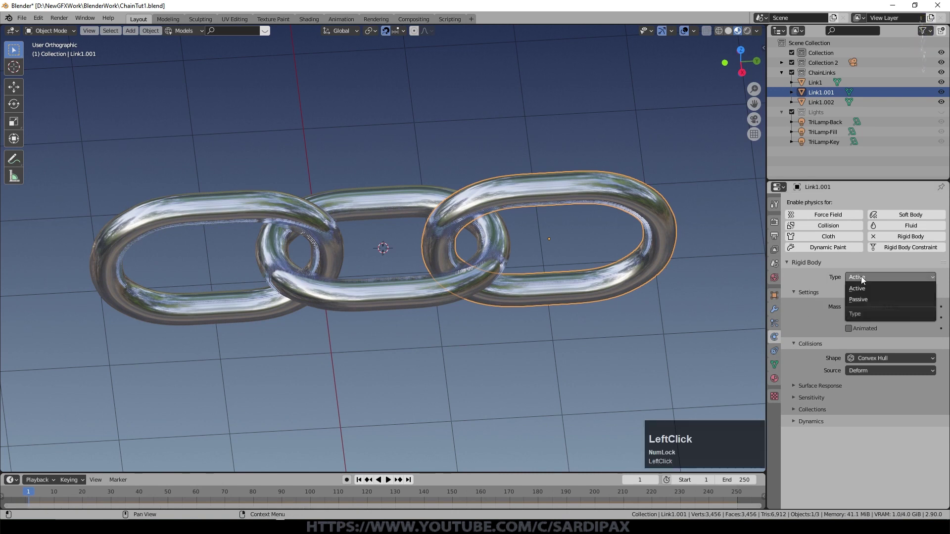
left_click(865, 300)
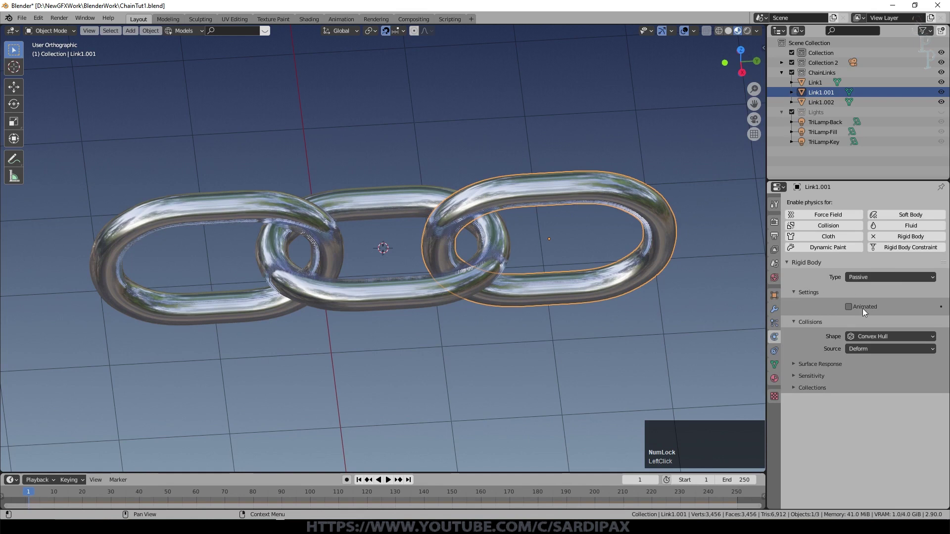
left_click(850, 307)
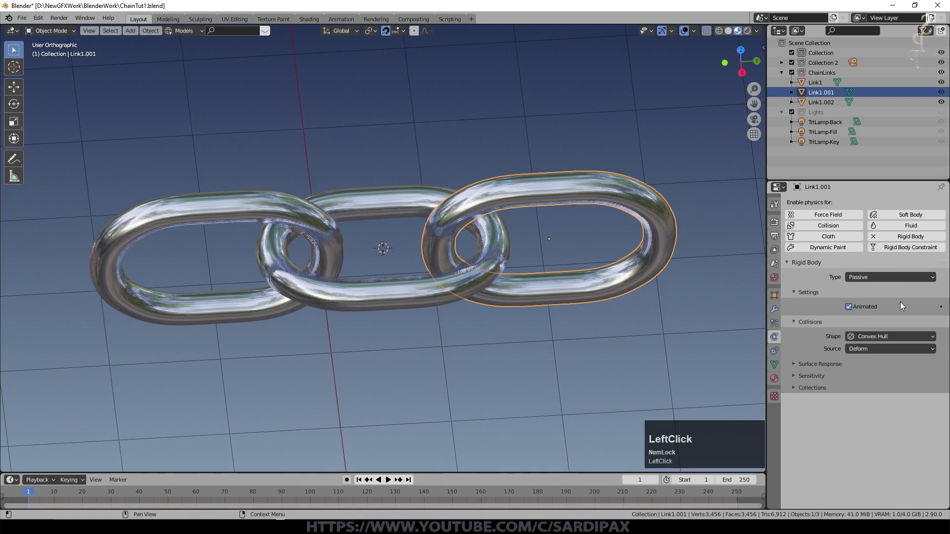
Step: Play the rigid body simulation twice from the first frame to examine how the links behave, and return to frame 1
left_click(388, 480)
left_click(385, 480)
left_click(359, 480)
left_click(388, 481)
left_click(360, 479)
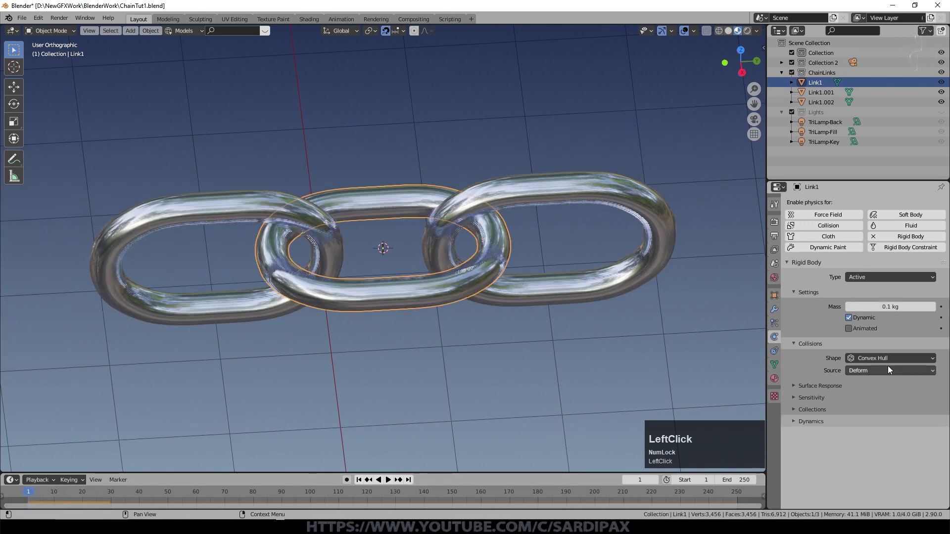
Step: Set the rigid body collision shape of Link1 and Link1.001 to Mesh
left_click(885, 359)
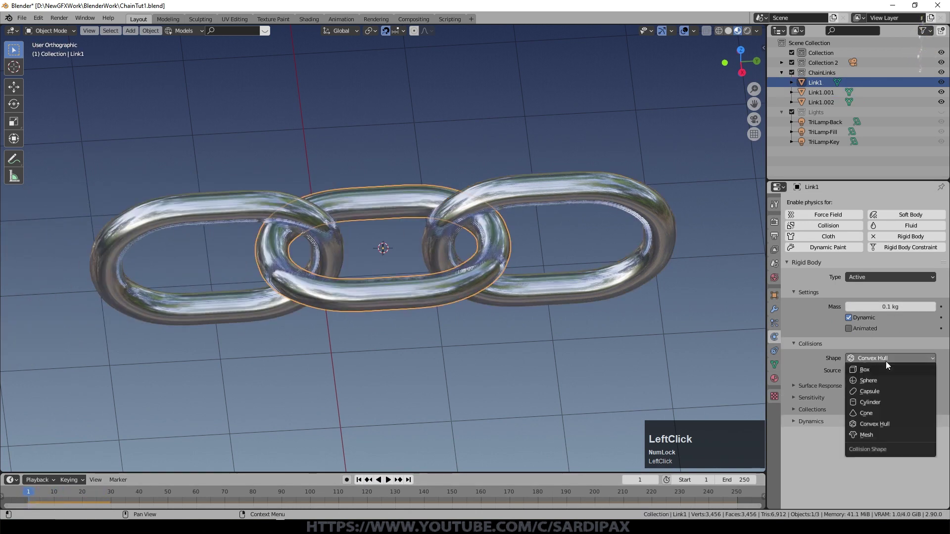
left_click(883, 435)
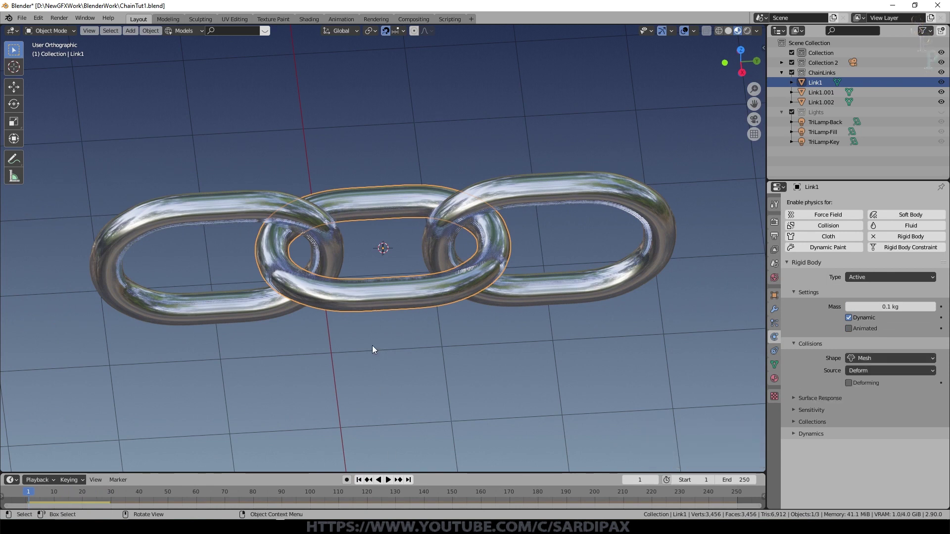
left_click(568, 293)
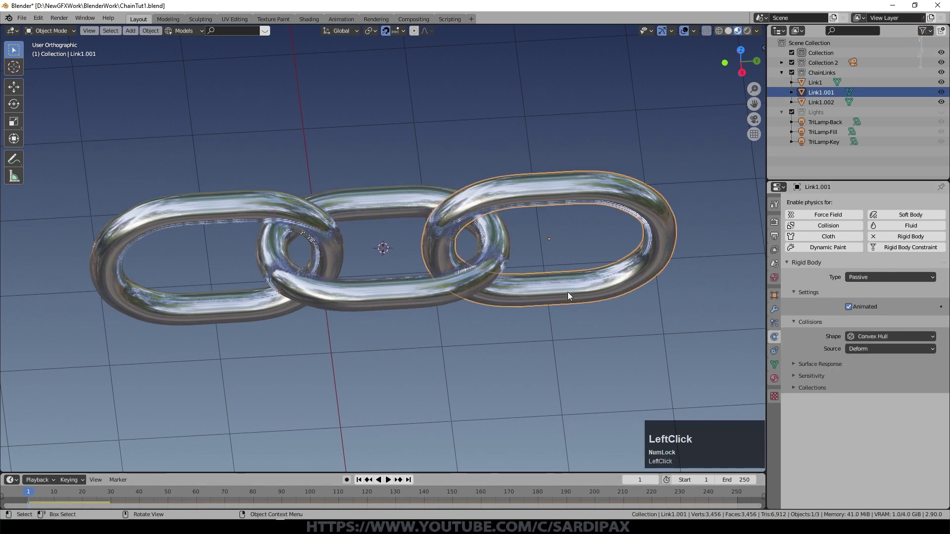
left_click(879, 337)
left_click(872, 416)
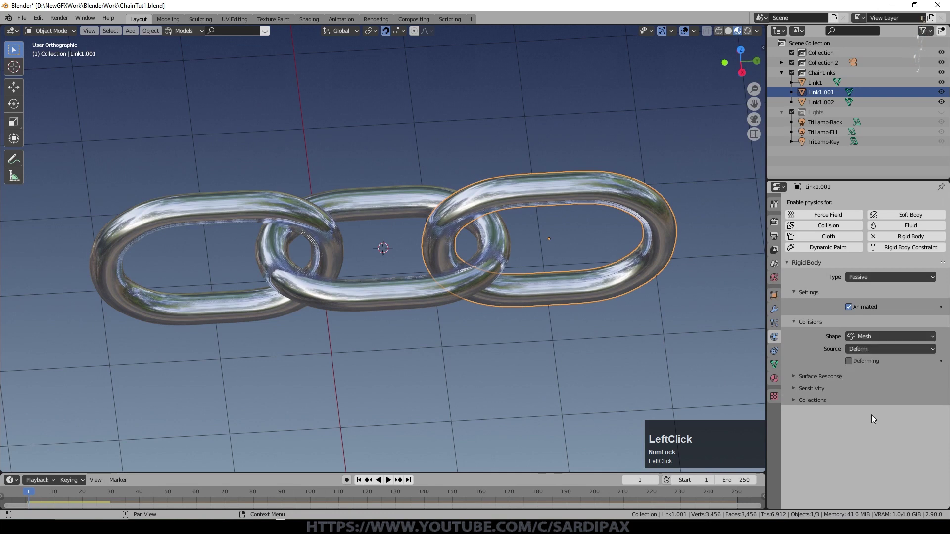
Step: Play the simulation twice to examine how the middle link hangs from the passive link, and rewind to frame 1
left_click(388, 480)
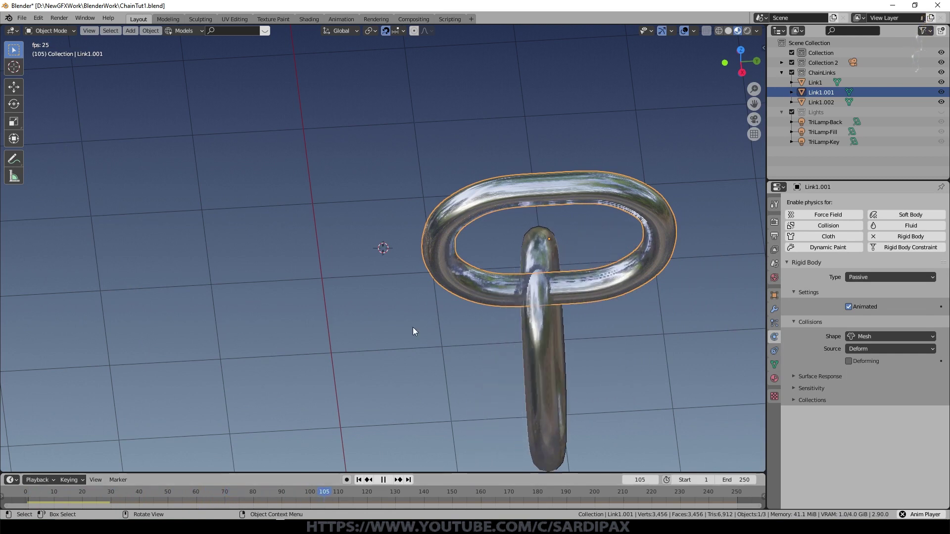
middle_click_drag(394, 296, 456, 299)
scroll(456, 299, "up", 1)
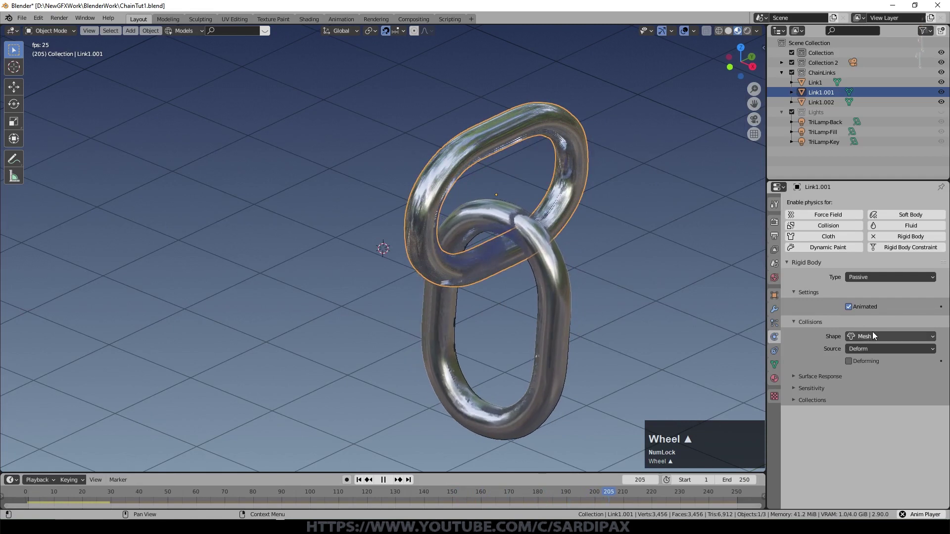
left_click(383, 480)
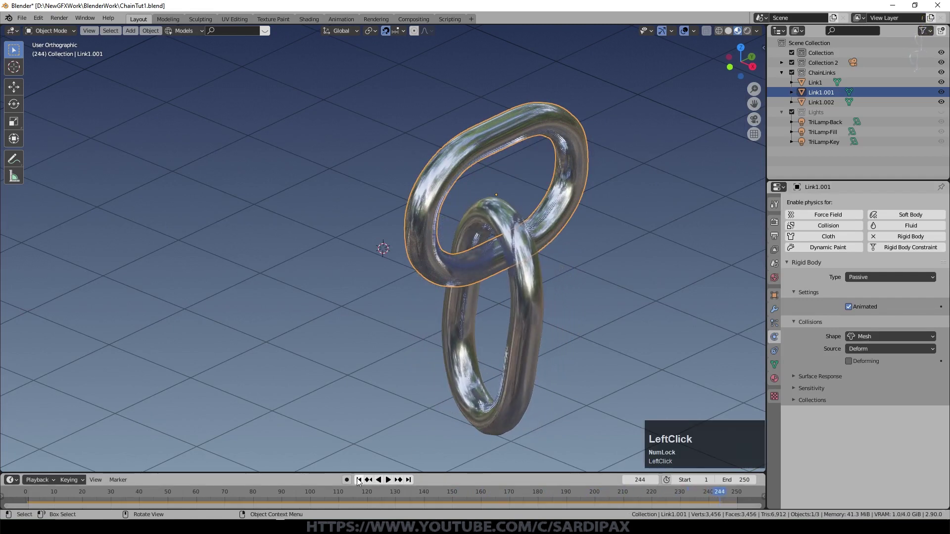
left_click(358, 480)
left_click(388, 479)
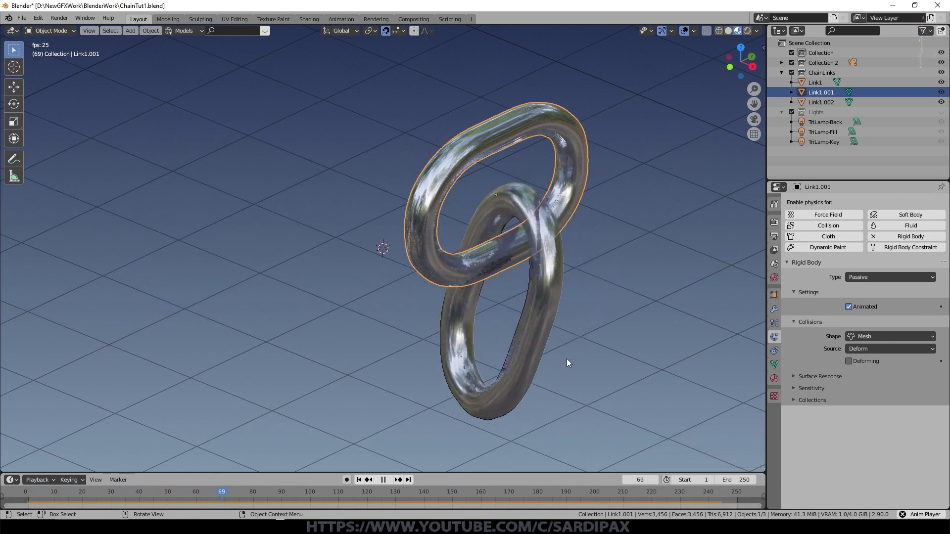
left_click(383, 480)
left_click(359, 479)
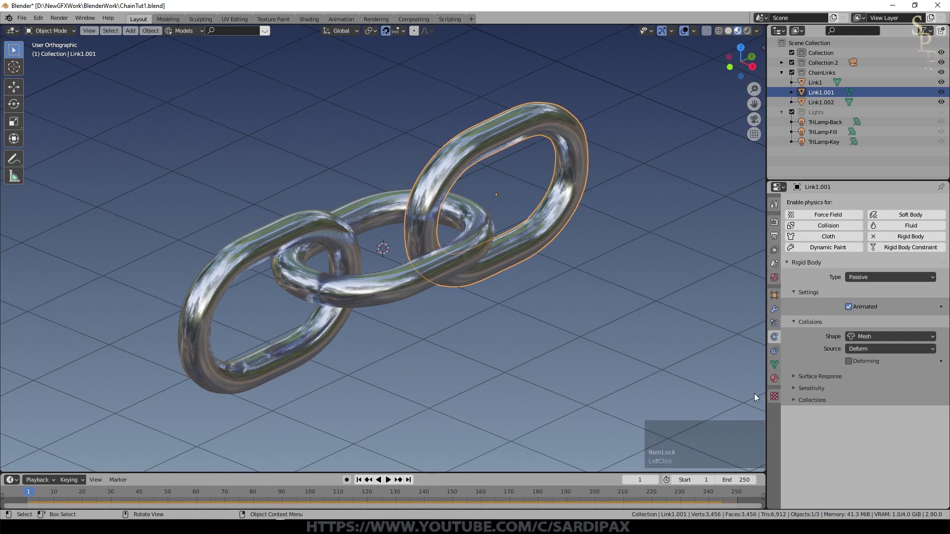
Step: Set the collision shape of Link1.002 to Mesh
left_click(336, 320)
left_click(912, 359)
left_click(868, 435)
Step: Play the simulation and examine the motion of all three interlocked links from different angles
left_click(386, 480)
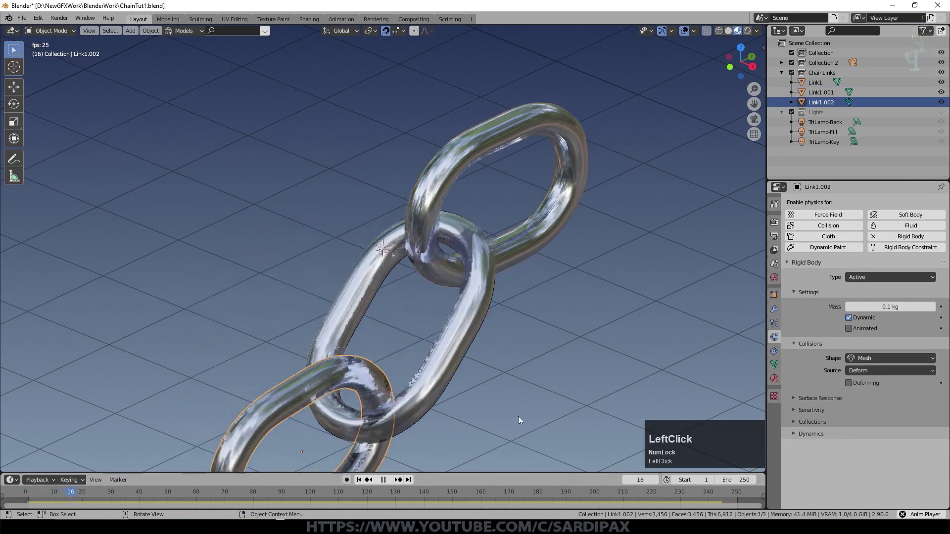
middle_click_drag(616, 408, 468, 397)
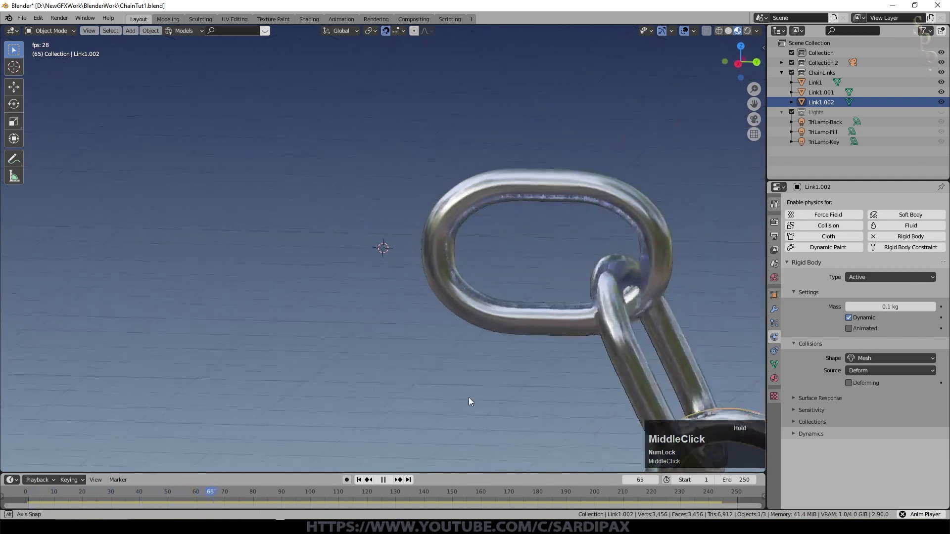
scroll(468, 397, "down", 3)
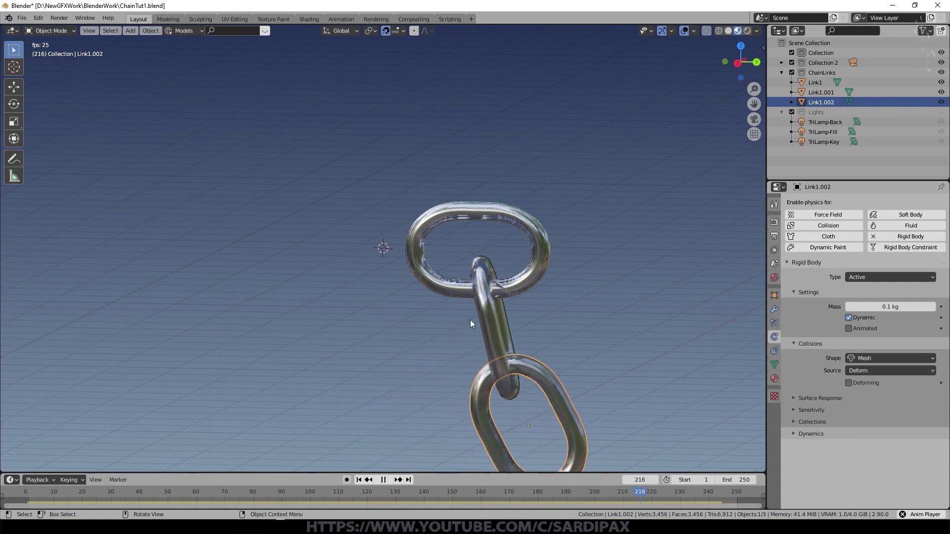
middle_click_drag(372, 450, 593, 294)
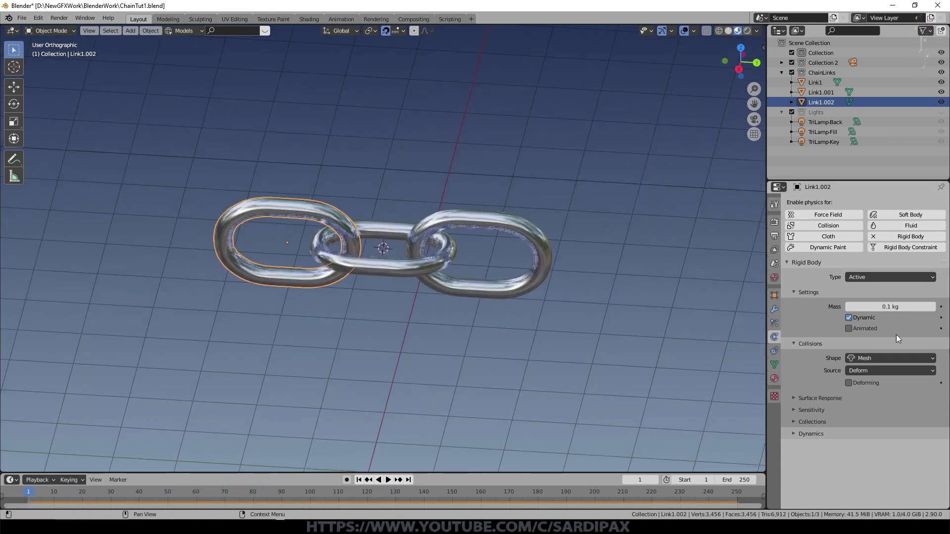
Step: Select all three chain links with Link1.002 active and join them with the rigid body Connect operation
left_click(455, 223)
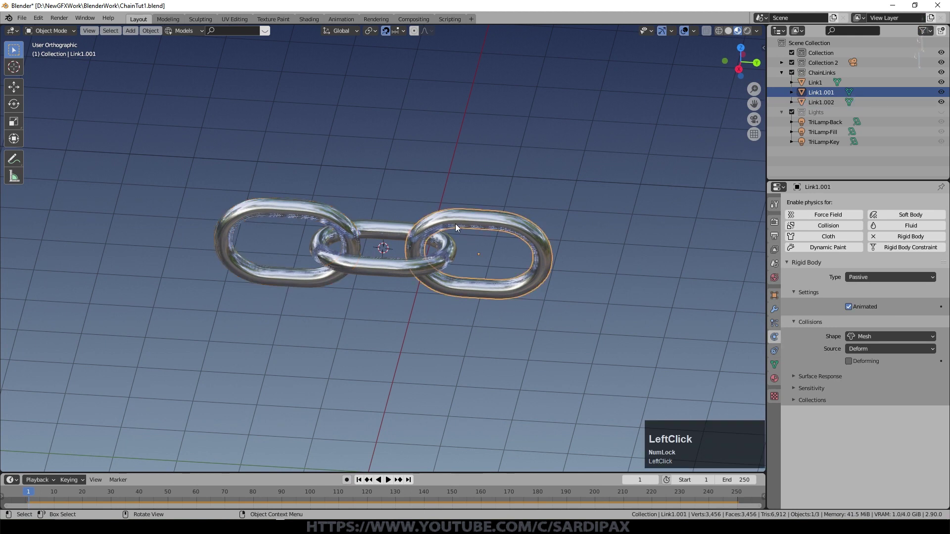
left_click(389, 271, "shift")
left_click(319, 213, "shift")
key("F3")
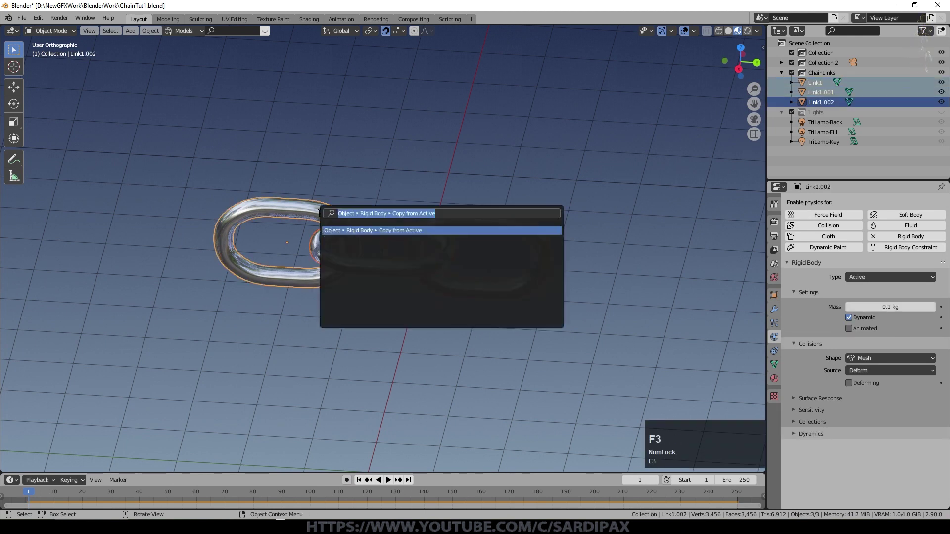
type("connect")
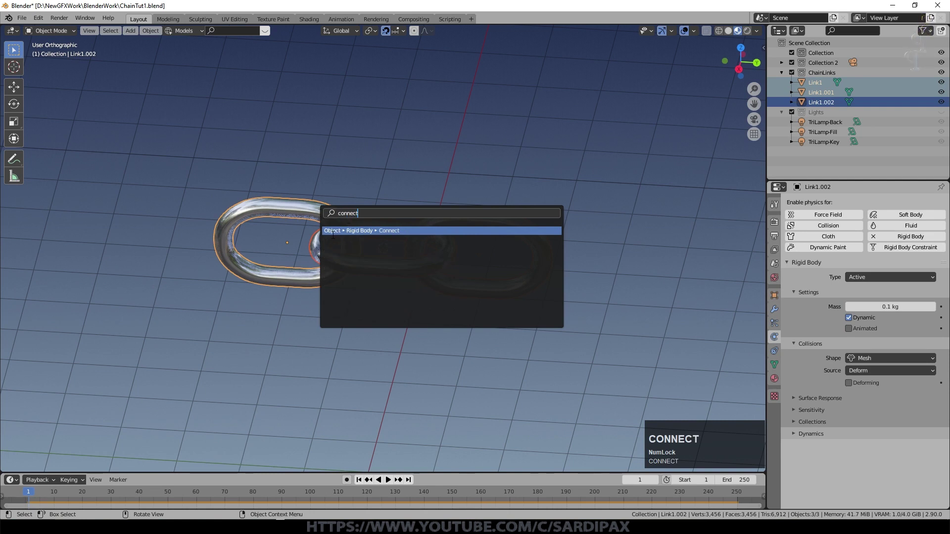
left_click(391, 231)
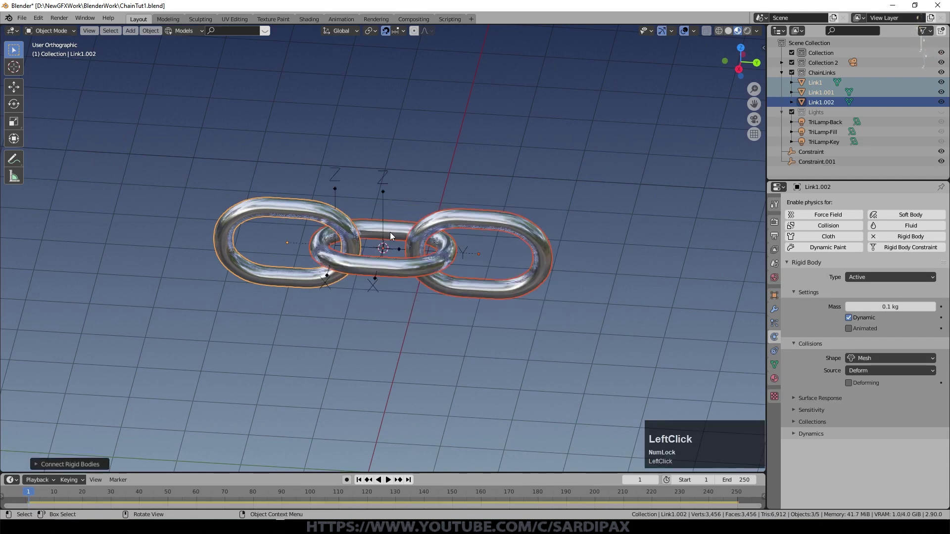
Step: Select the two new rigid body constraint empties in turn and examine their type and linked objects
middle_click_drag(416, 291, 420, 316)
scroll(427, 278, "up", 2)
left_click(288, 317)
left_click(373, 328)
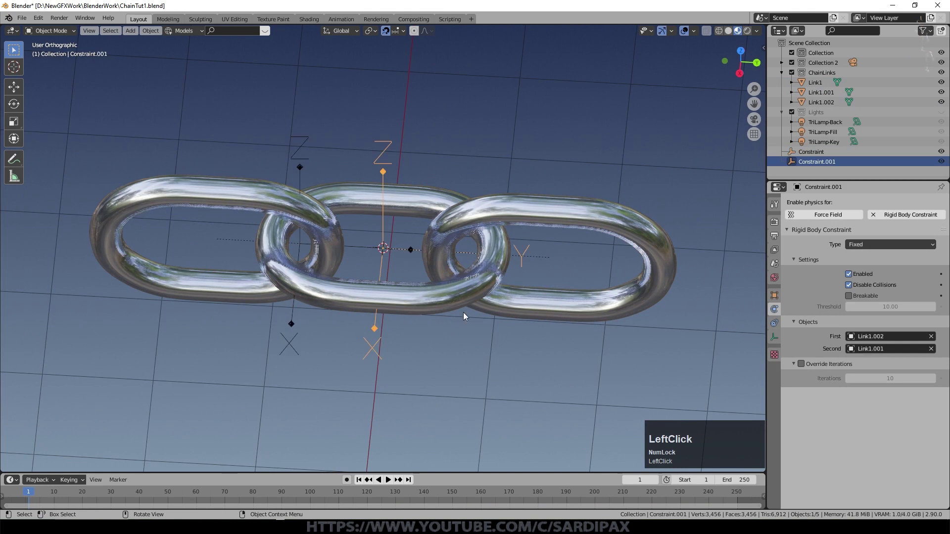
Step: Select the chain links in turn and test-move the two outer ones, cancelling each move, to check which constraints they are tied to
left_click(314, 263)
left_click(430, 290)
left_click(556, 311)
key("g")
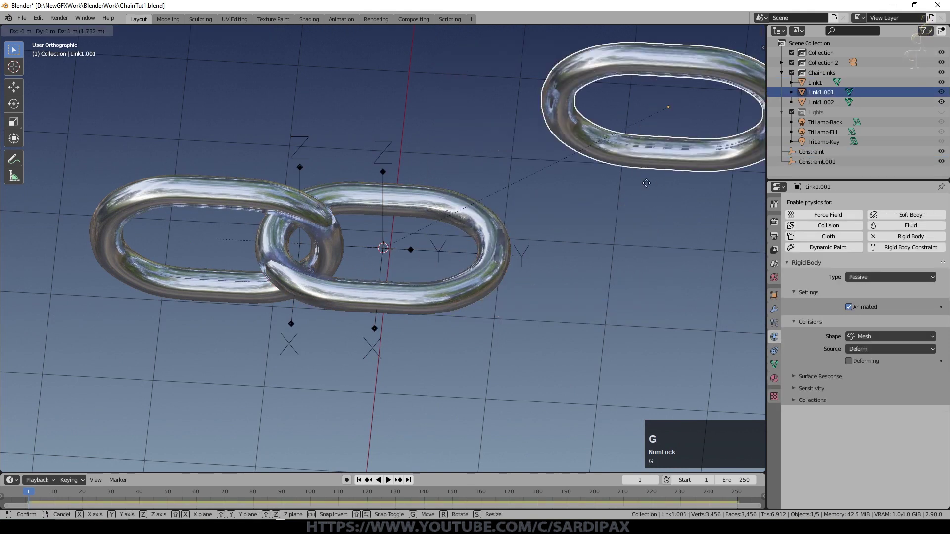
key("Escape")
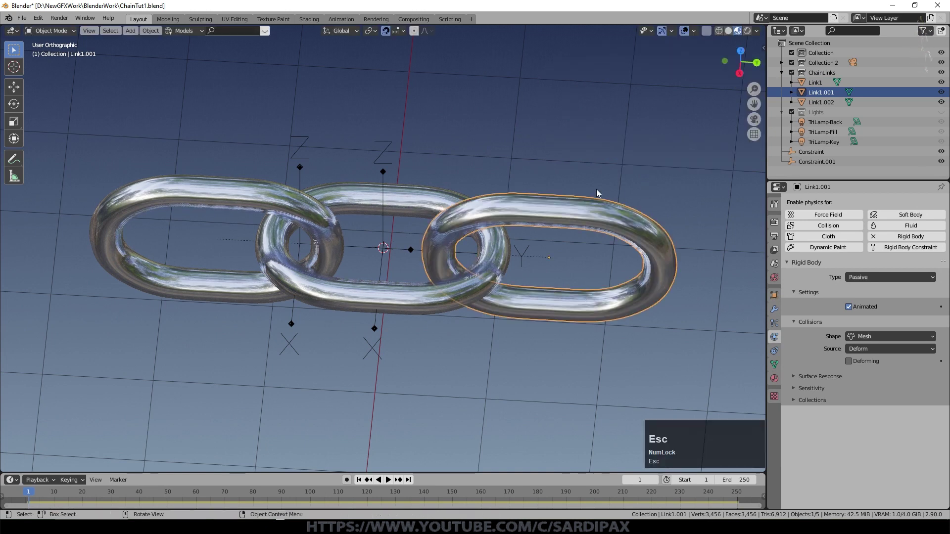
left_click(289, 209)
key("g")
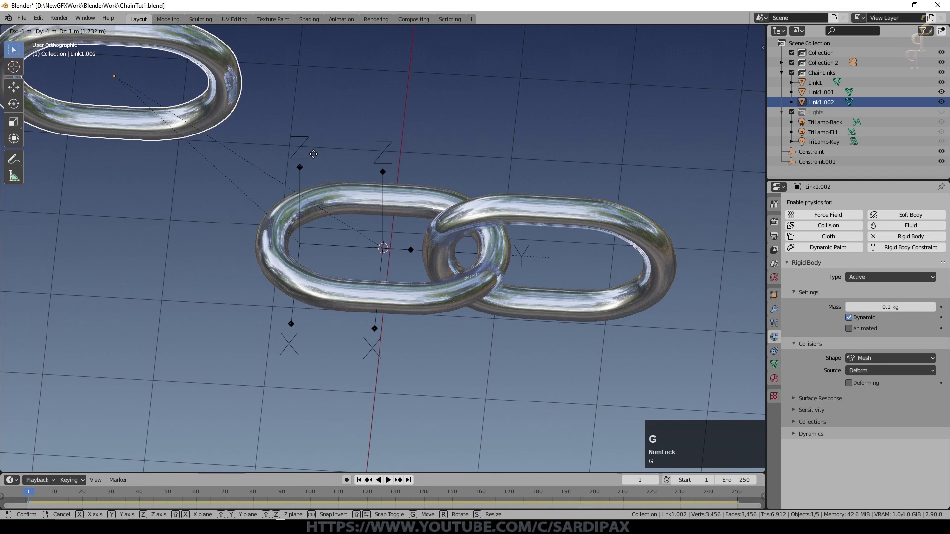
key("Escape")
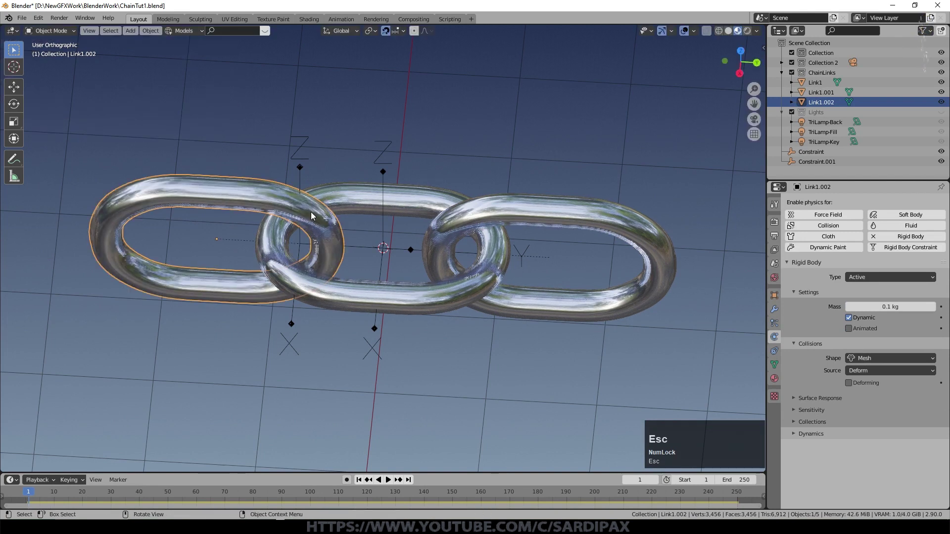
left_click(577, 214)
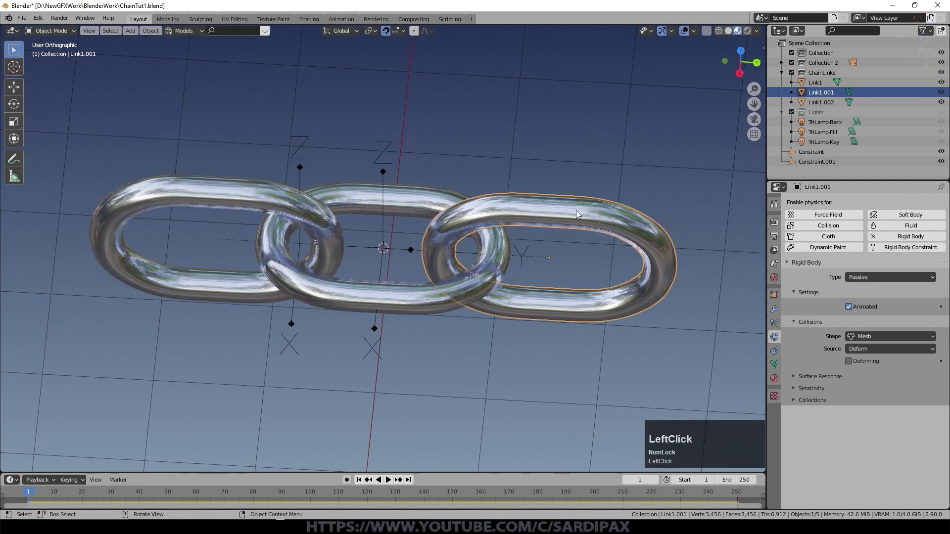
left_click(445, 292)
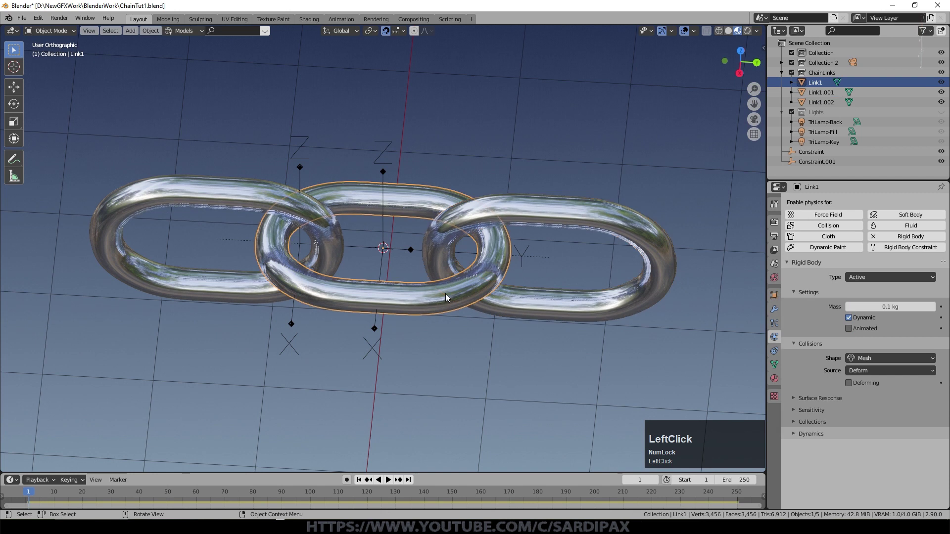
Step: Rename the passive end link as MainLink and the middle link as Link1.001
left_click(591, 213)
double_click(822, 93)
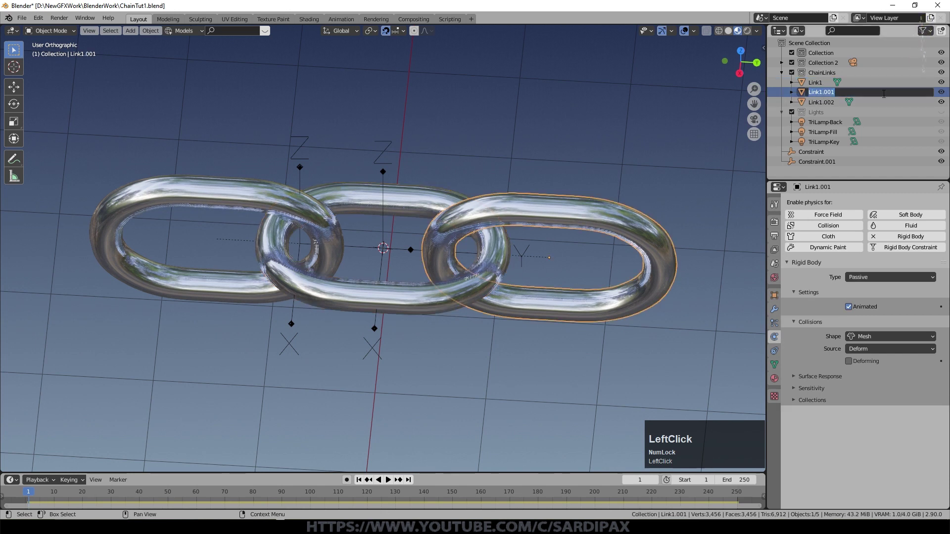
type("MainLink")
left_click(422, 299)
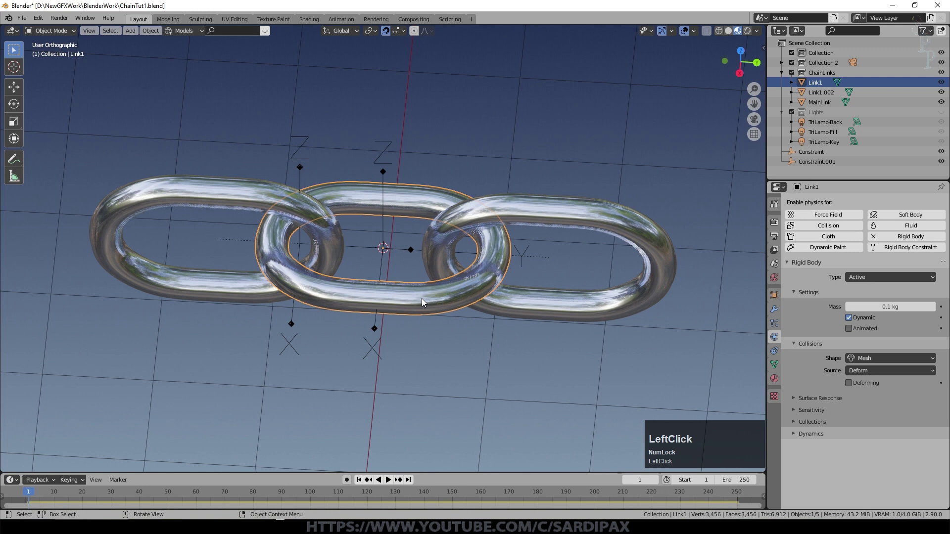
double_click(832, 82)
type(".001")
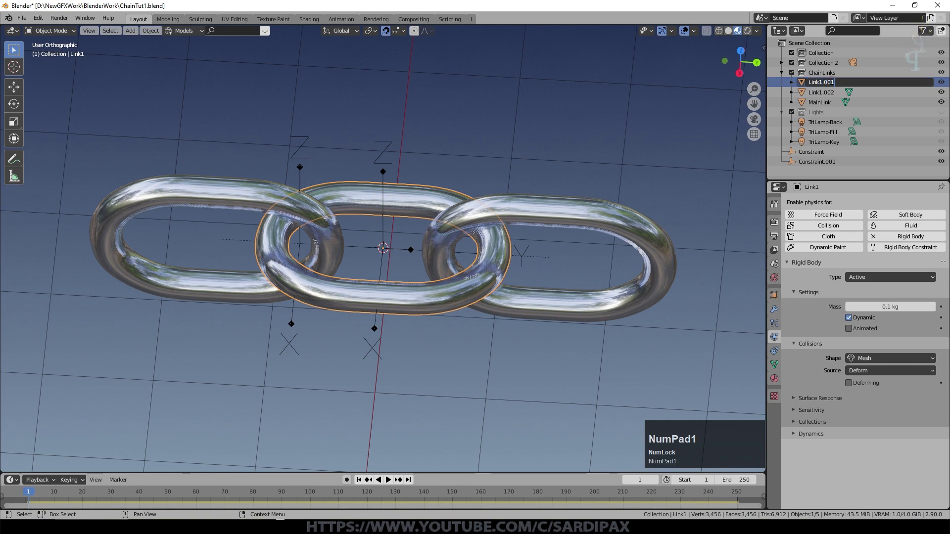
key("KP_Enter")
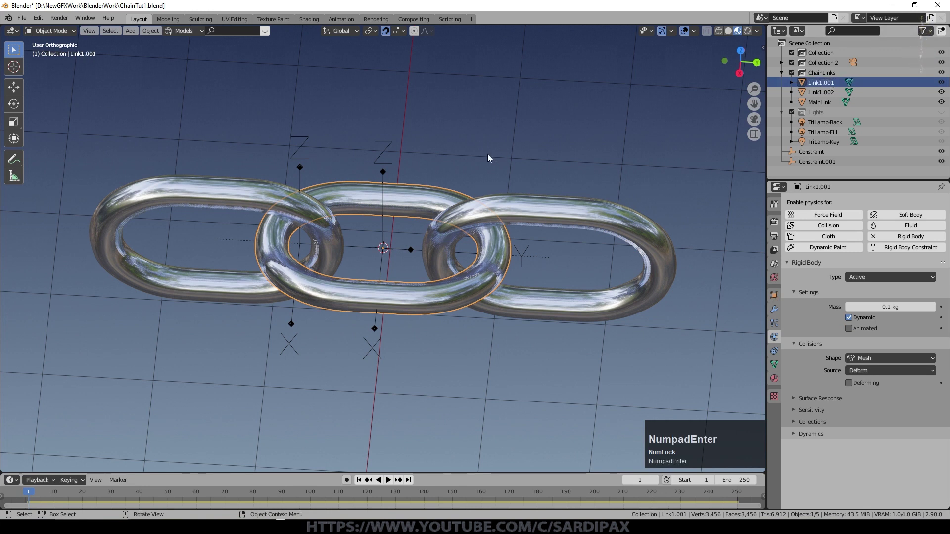
Step: Check the names of the three links, play the simulation briefly, and return to the first frame
left_click(395, 302)
left_click(269, 206)
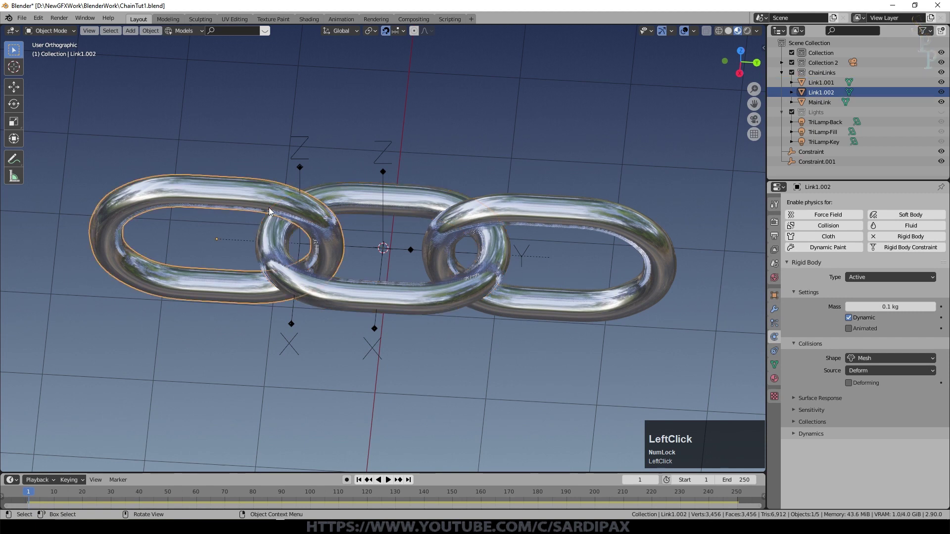
left_click(608, 213)
left_click(387, 480)
left_click(383, 479)
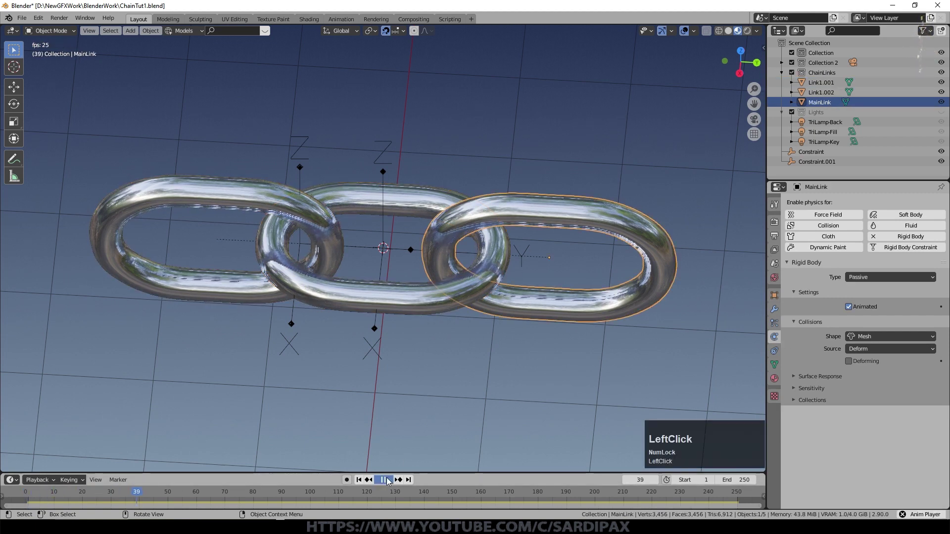
left_click(359, 480)
Step: Move the Constraint.001 empty along the Y axis in top view to where MainLink and the middle link interlock
left_click(400, 247)
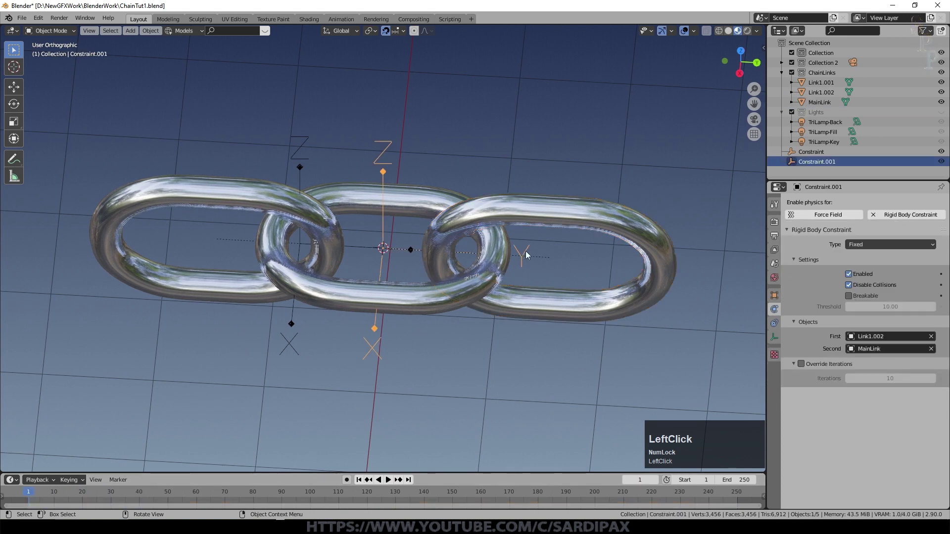
key("KP_7")
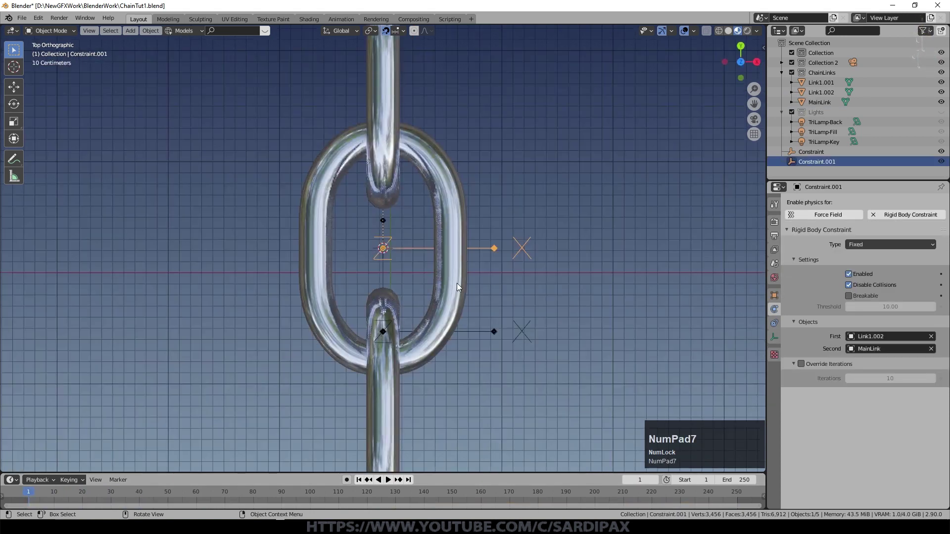
key("g")
key("y")
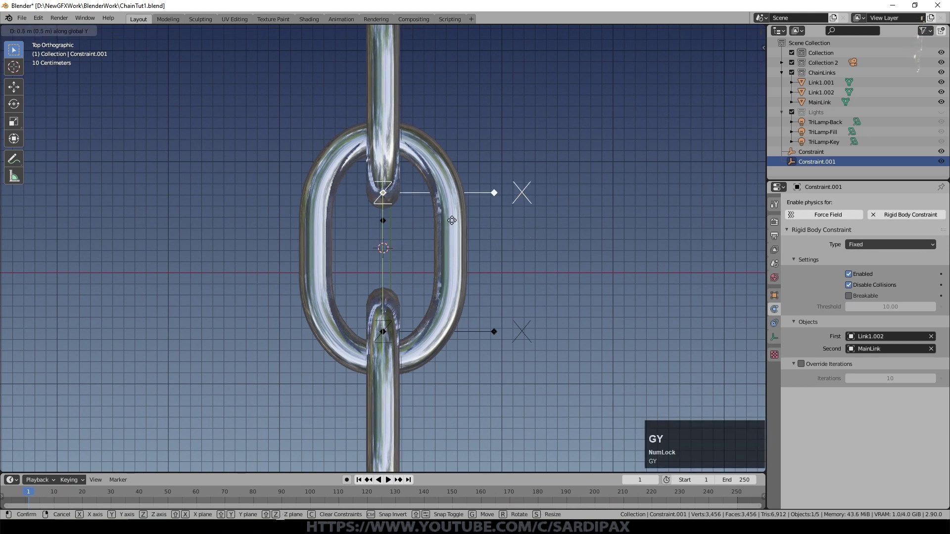
left_click(453, 203)
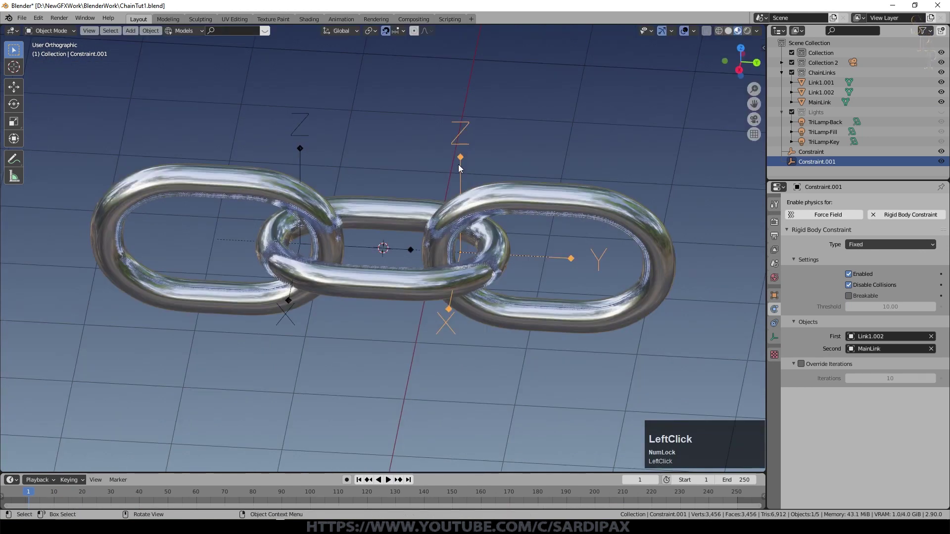
Step: Examine which links each constraint empty connects by selecting the links and empties in turn
left_click(533, 203)
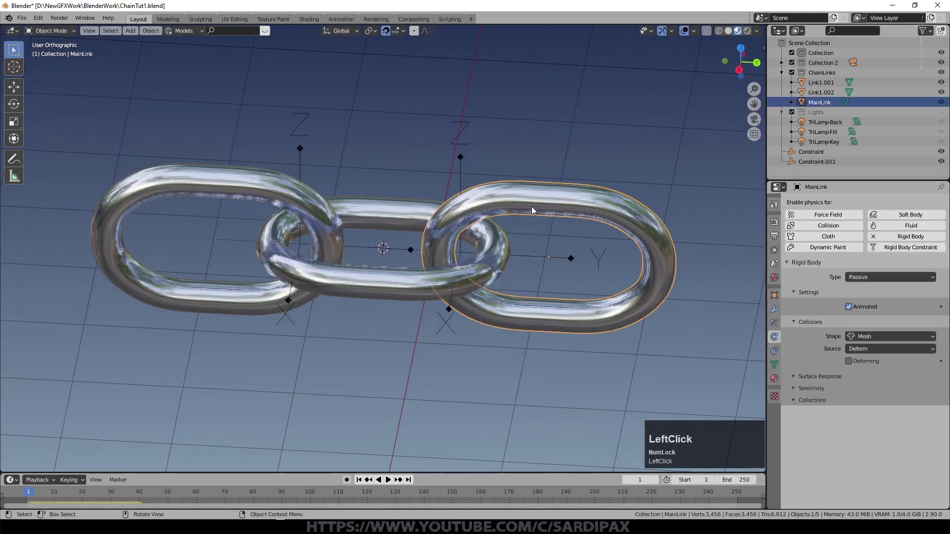
left_click(432, 288)
left_click(302, 149)
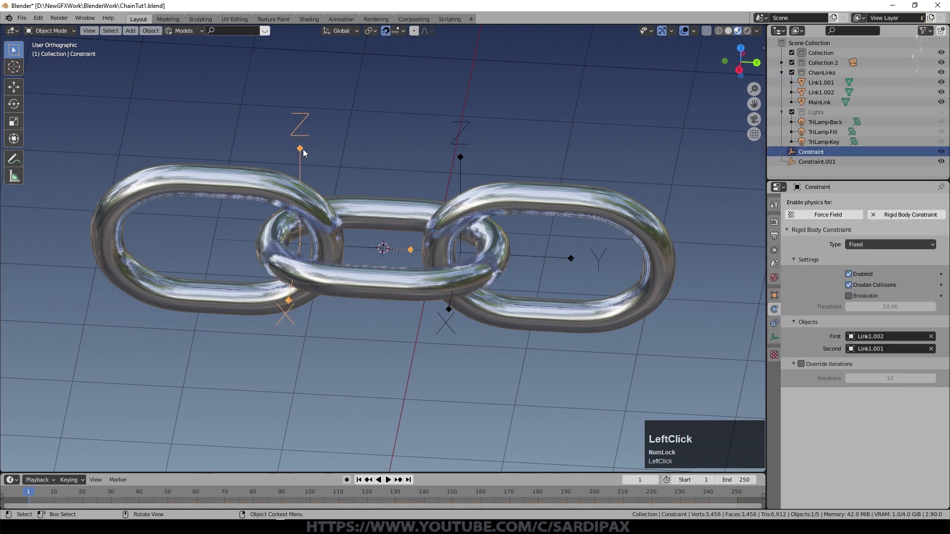
left_click(306, 255)
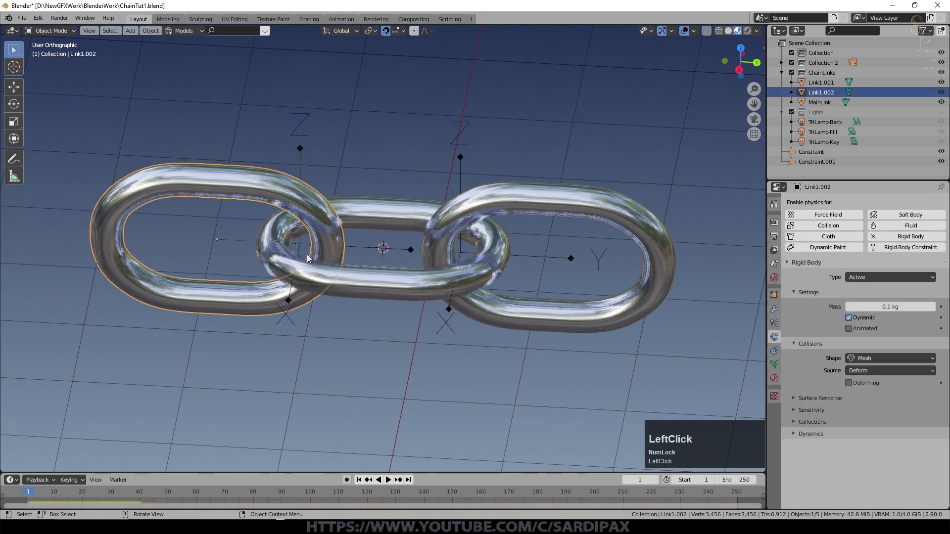
left_click(462, 160)
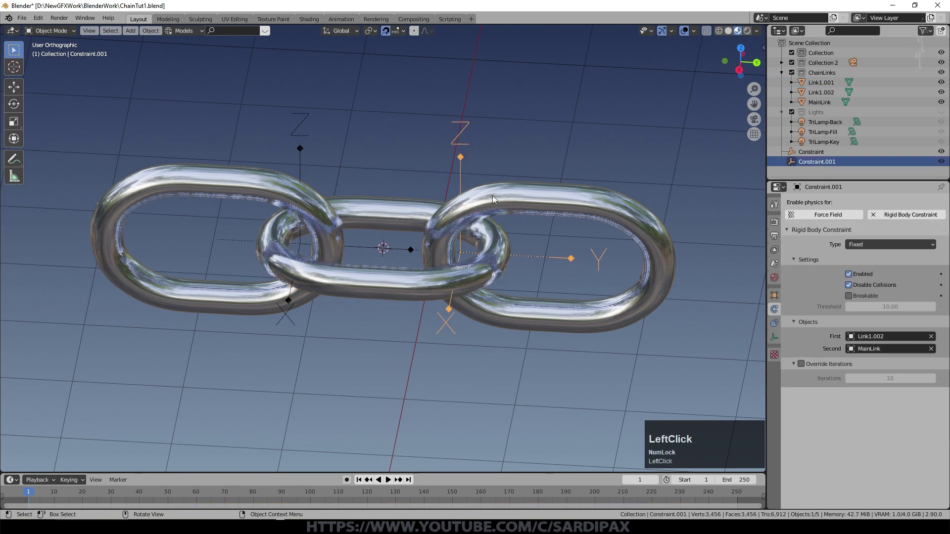
left_click(510, 201)
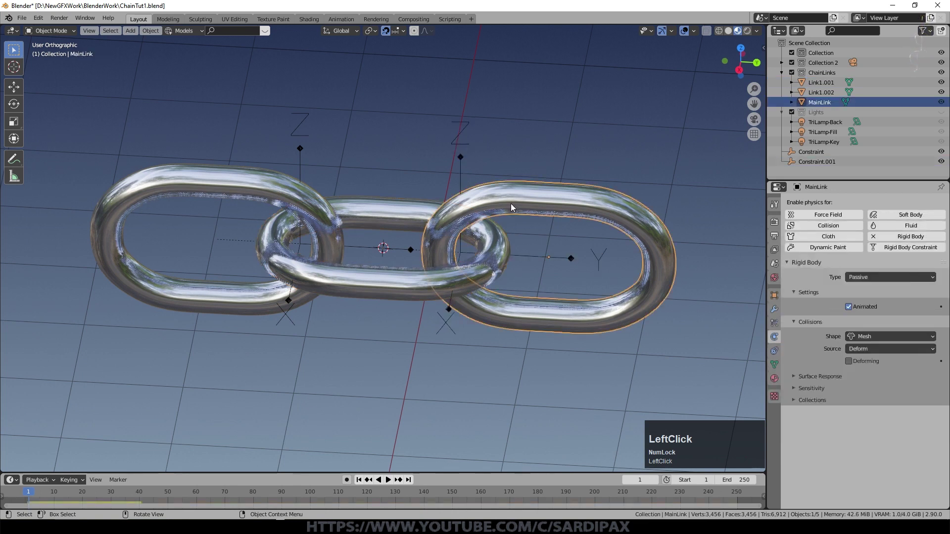
left_click(385, 280)
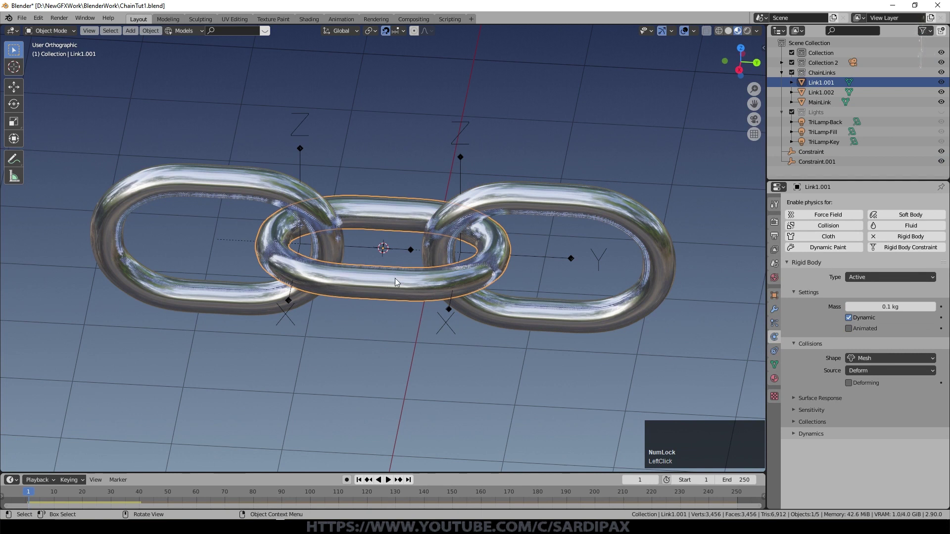
left_click(460, 165)
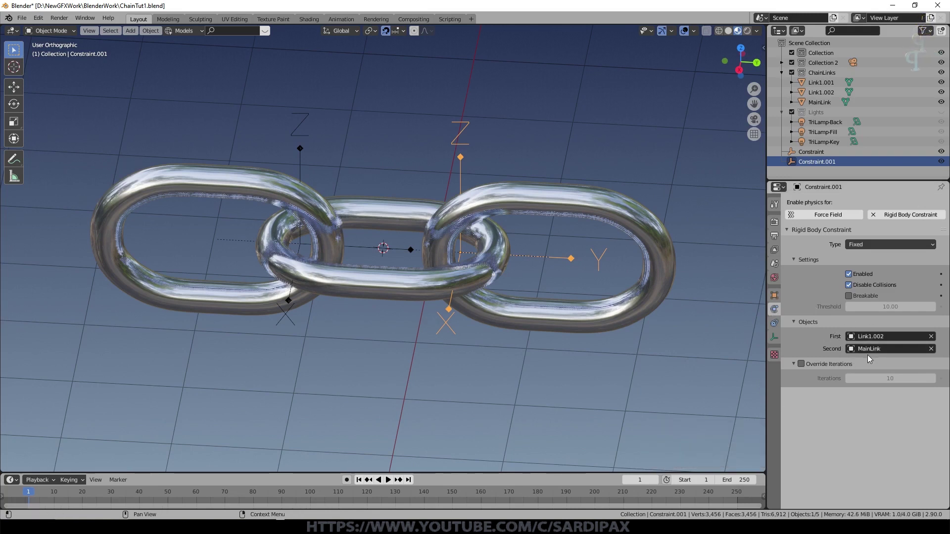
left_click(386, 280)
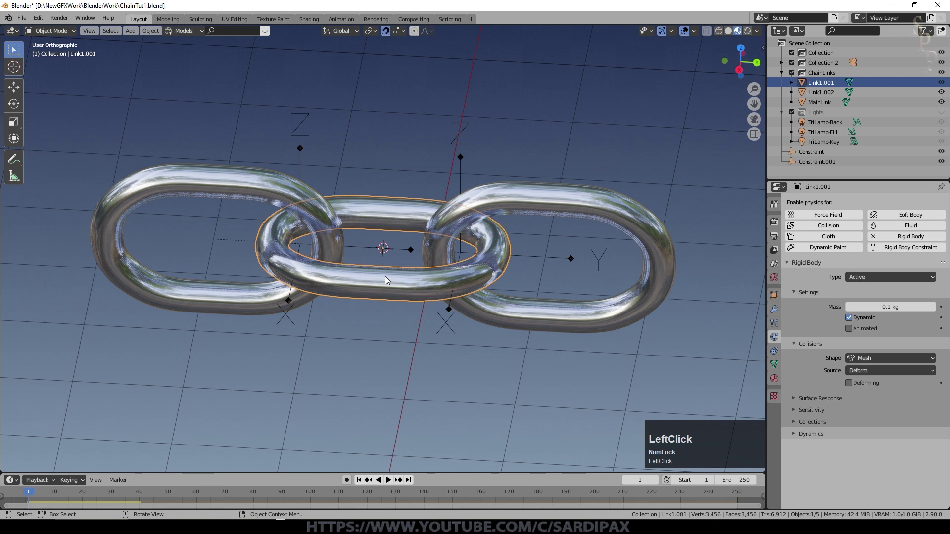
Step: Set the first object of Constraint.001 to Link1.001 and check its links with a cancelled test move
left_click(459, 161)
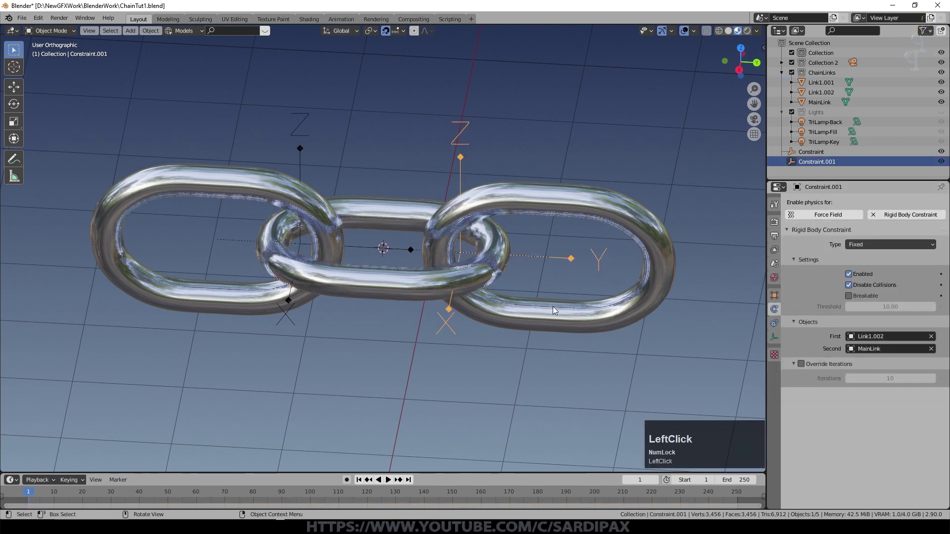
left_click(866, 337)
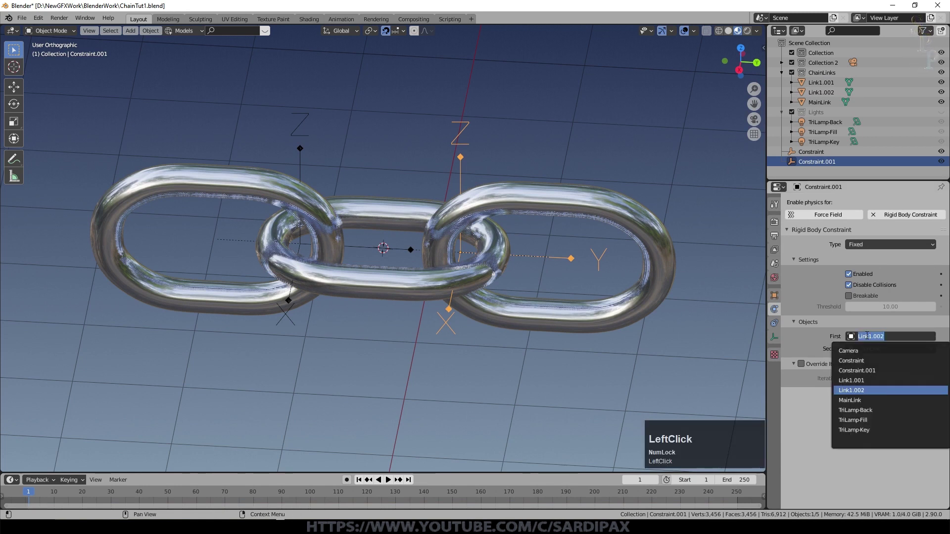
left_click(863, 380)
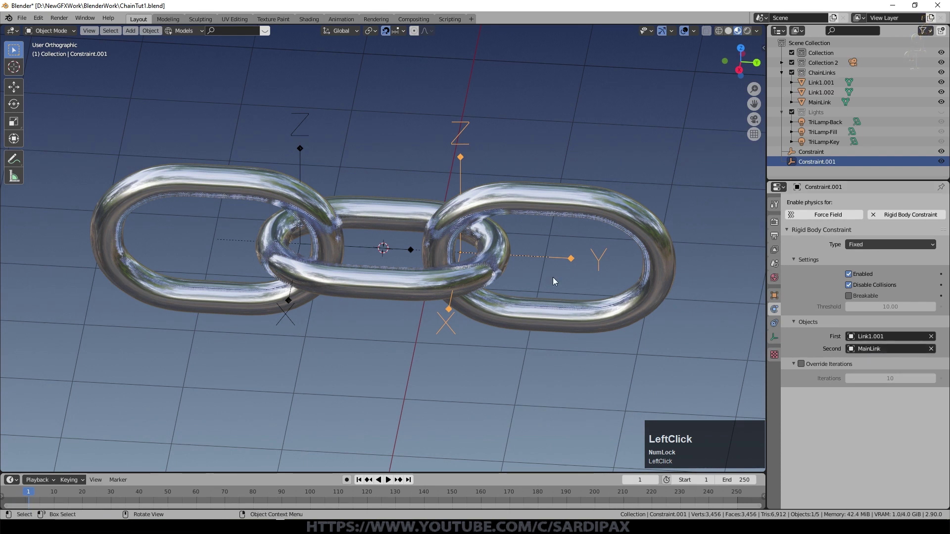
key("g")
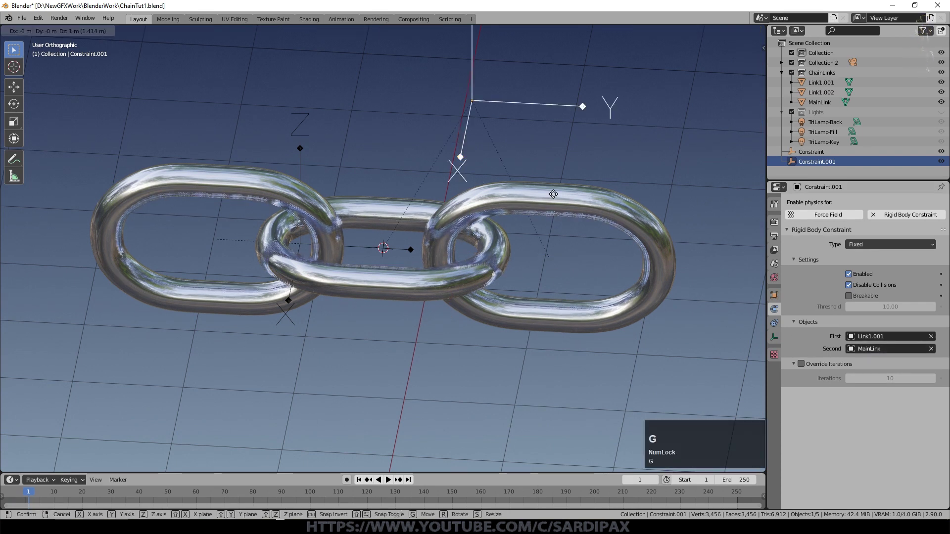
key("Escape")
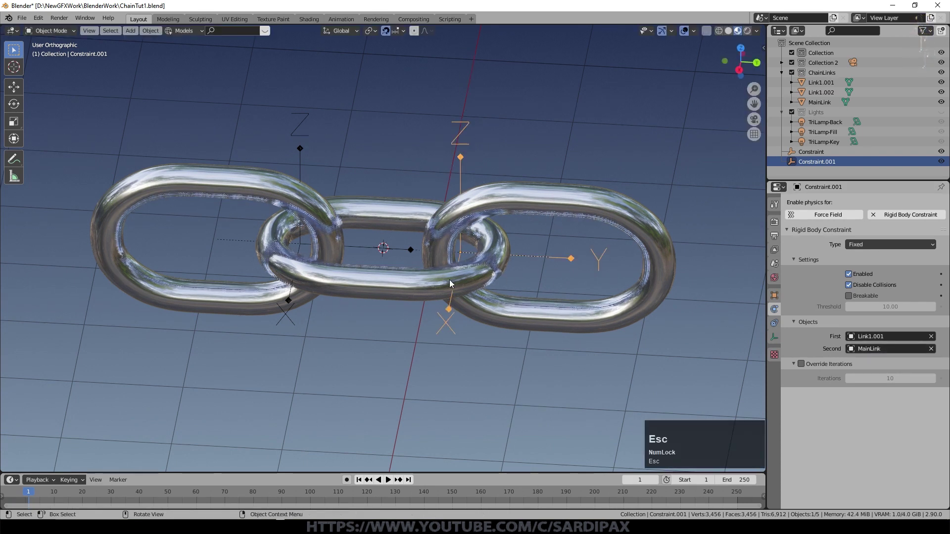
Step: Set the type of both rigid body constraints, Constraint.001 and Constraint, to Point
left_click(301, 148)
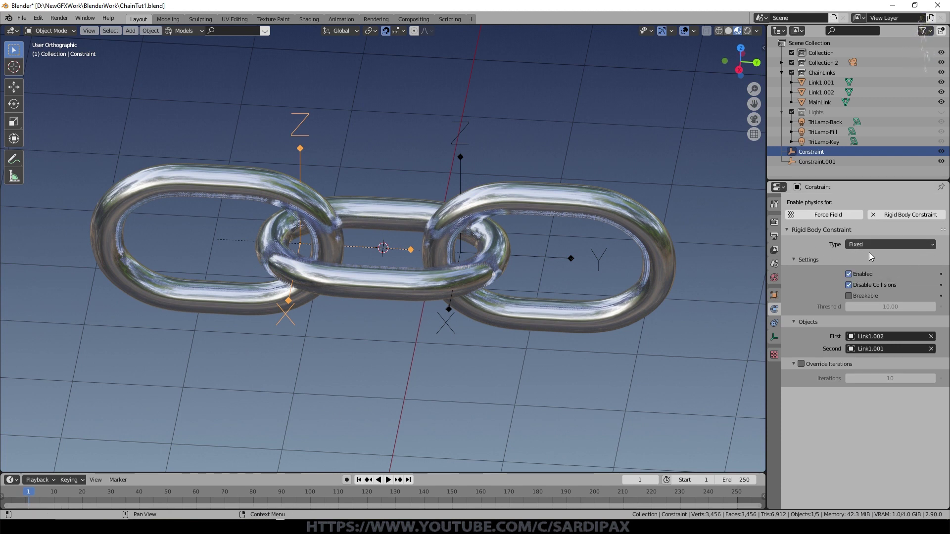
left_click(382, 266)
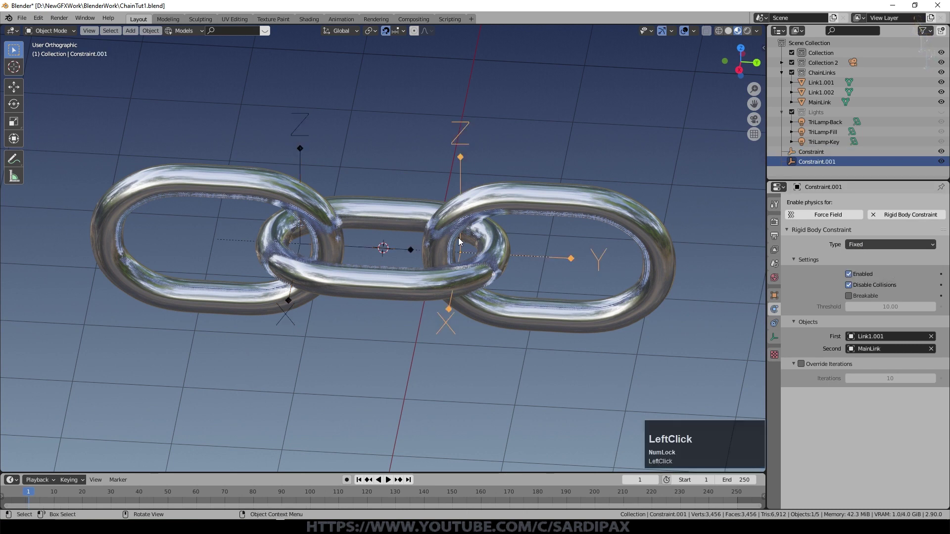
left_click(872, 245)
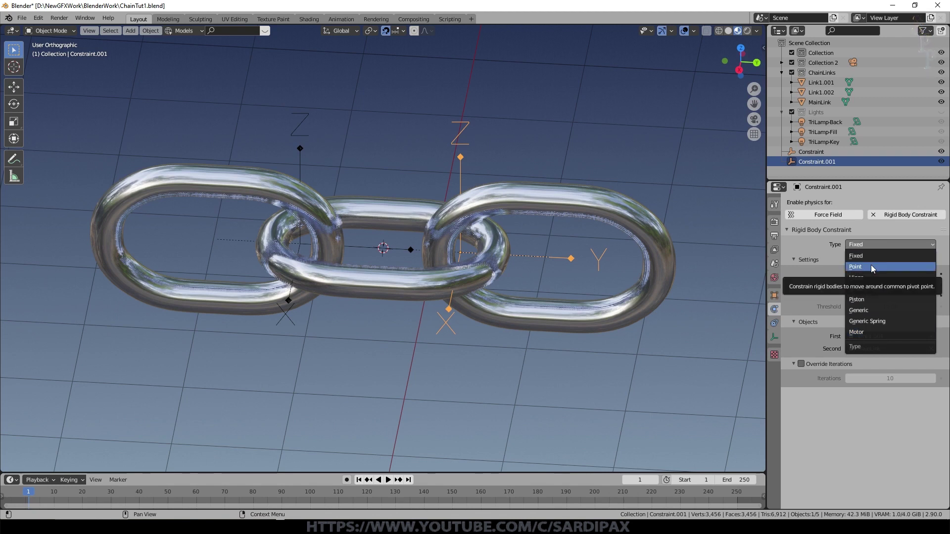
left_click(870, 266)
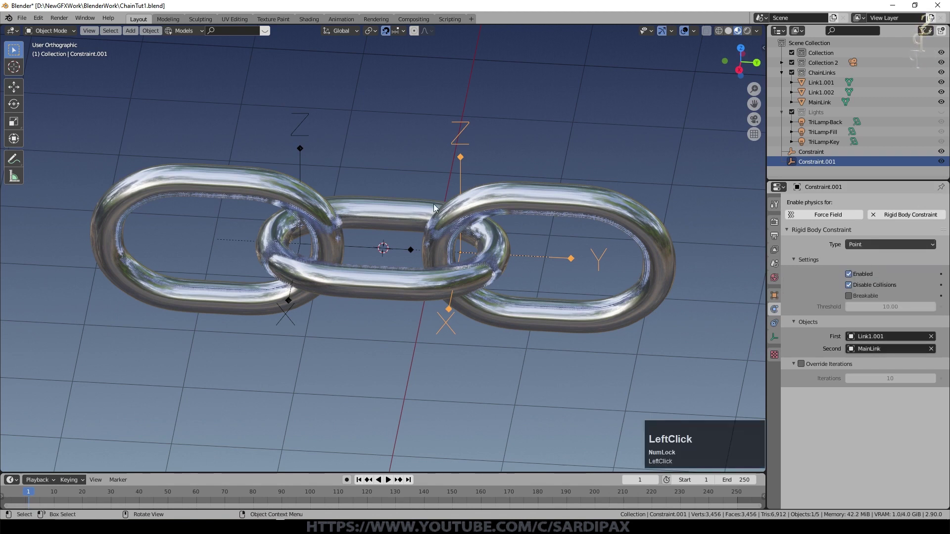
left_click(298, 154)
left_click(890, 244)
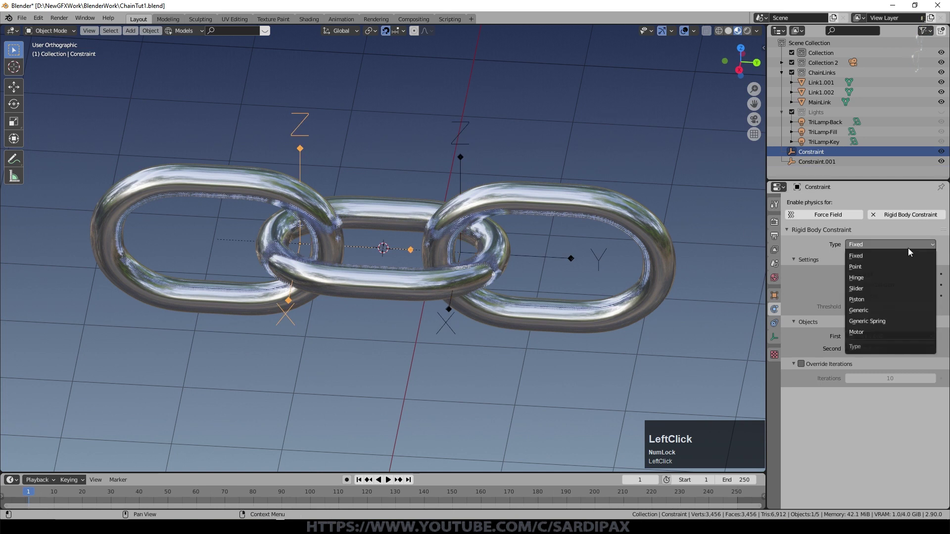
left_click(871, 266)
Step: Play the rigid body simulation several times, returning to frame 1 between runs, to check how the links swing from MainLink
left_click(389, 480)
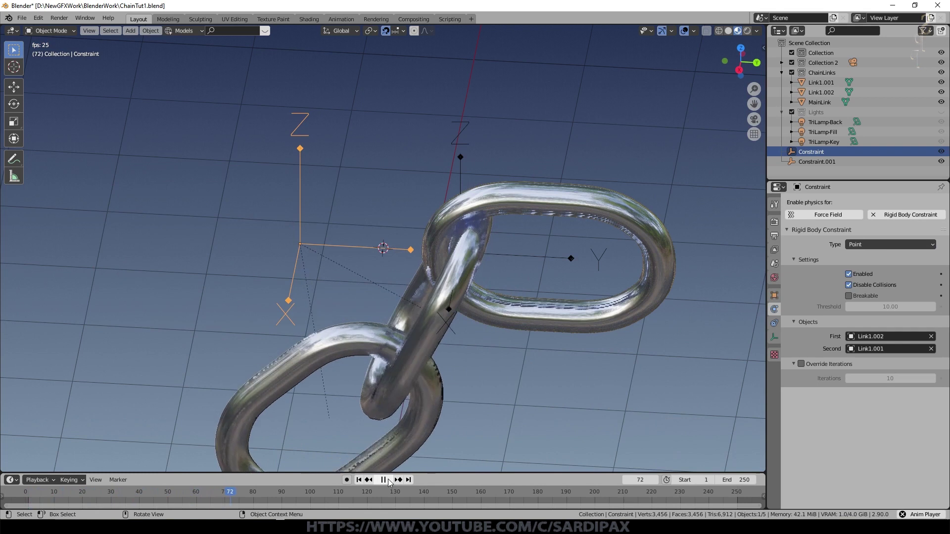
middle_click_drag(580, 387, 539, 378)
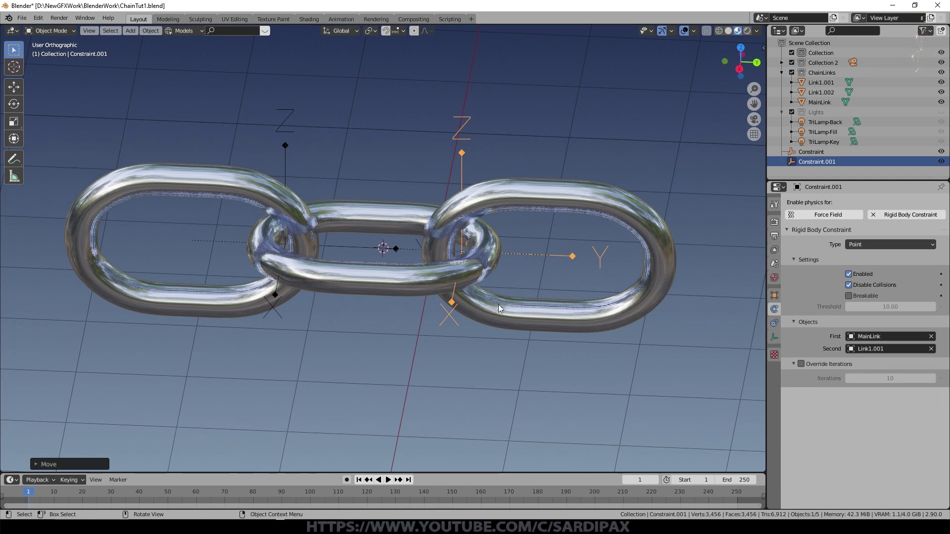
key("space")
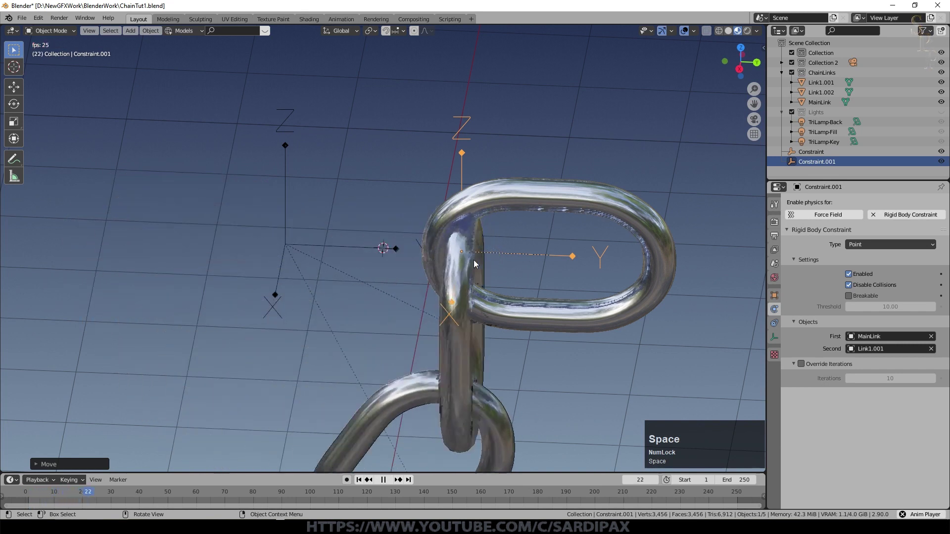
key("space")
left_click(359, 479)
key("space")
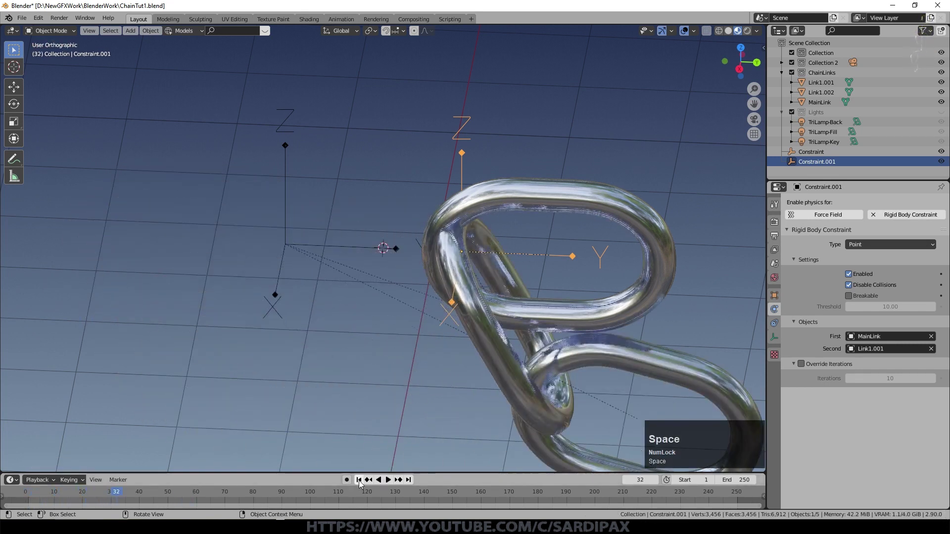
left_click(359, 479)
key("space")
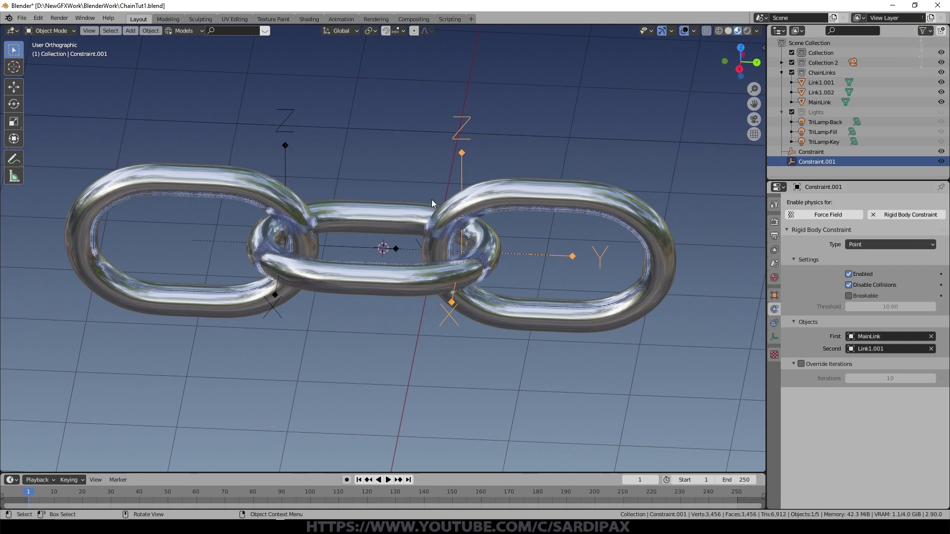
Step: Try the simulation with Disable Collisions turned off for Constraint.001, viewing the swinging links from another side
left_click(849, 286)
key("space")
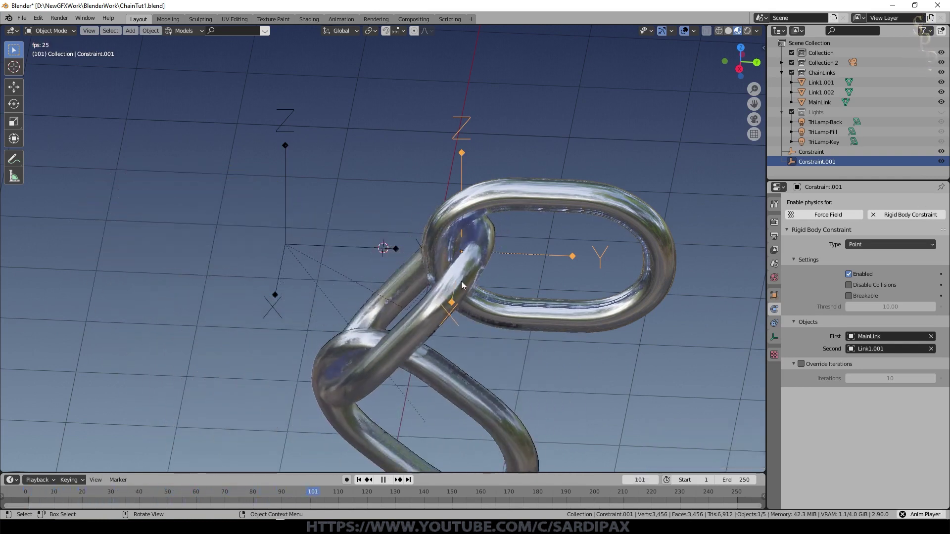
middle_click_drag(489, 366, 416, 291)
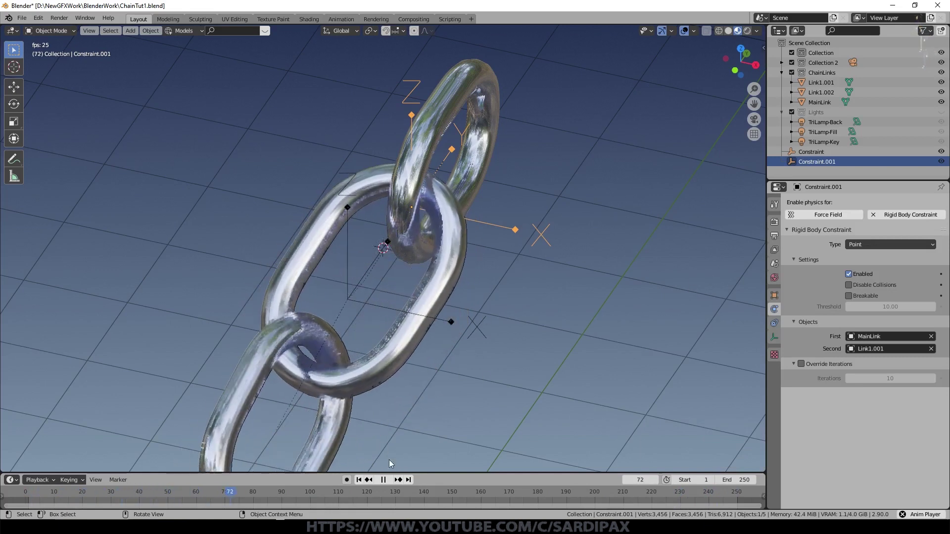
left_click(383, 479)
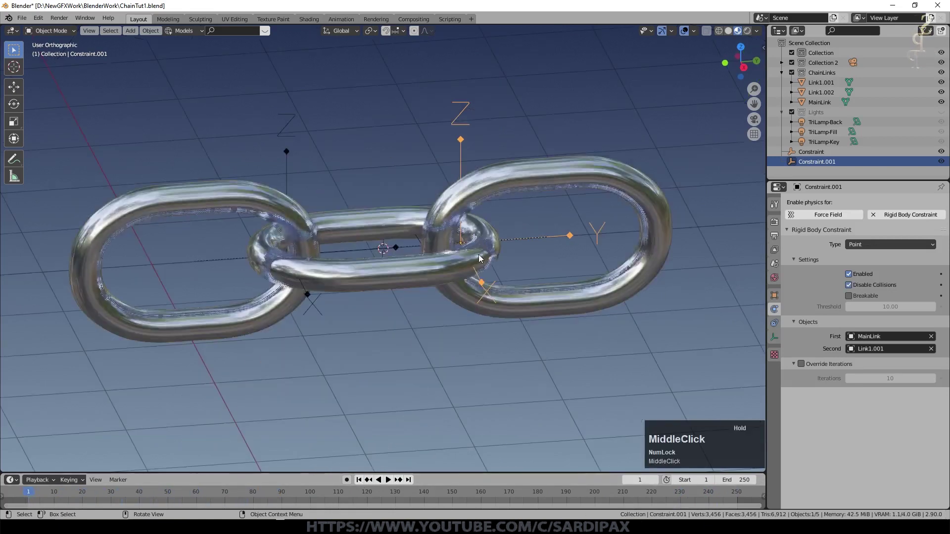
Step: Play the simulation with Disable Collisions on for Constraint.001 and return to frame 1
key("space")
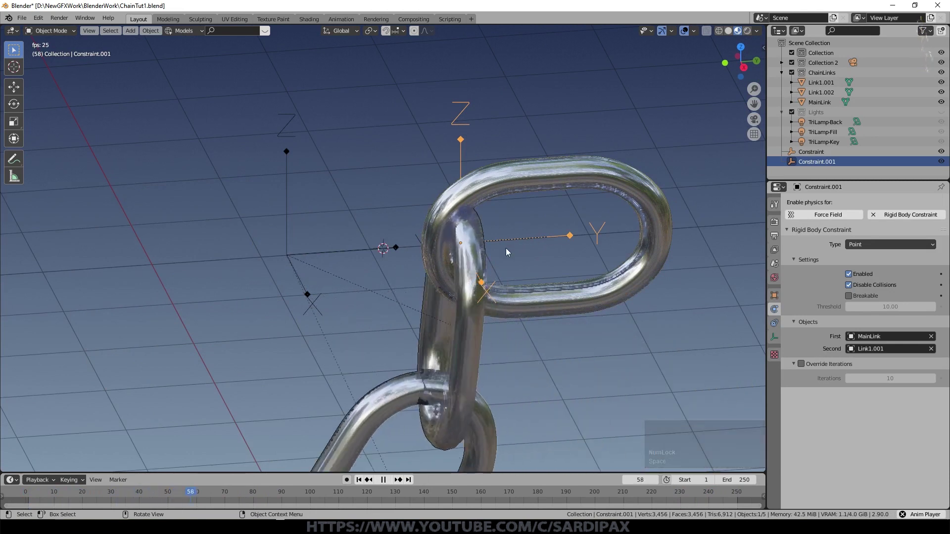
key("space")
left_click(359, 480)
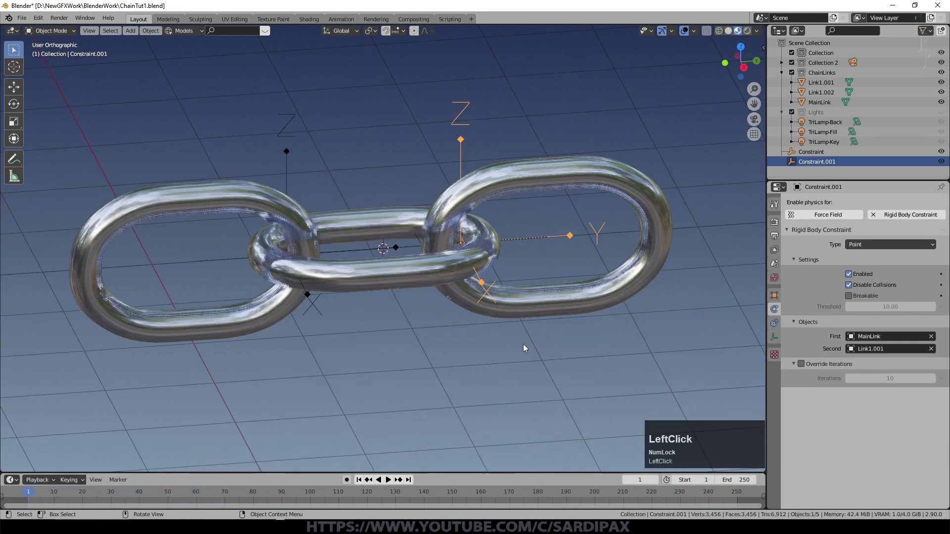
Step: Move Link1.001, Link1.002 and both constraint empties together slightly towards MainLink
middle_click_drag(524, 343, 510, 322)
left_click(368, 251)
left_click(460, 163, "shift")
left_click(286, 161, "shift")
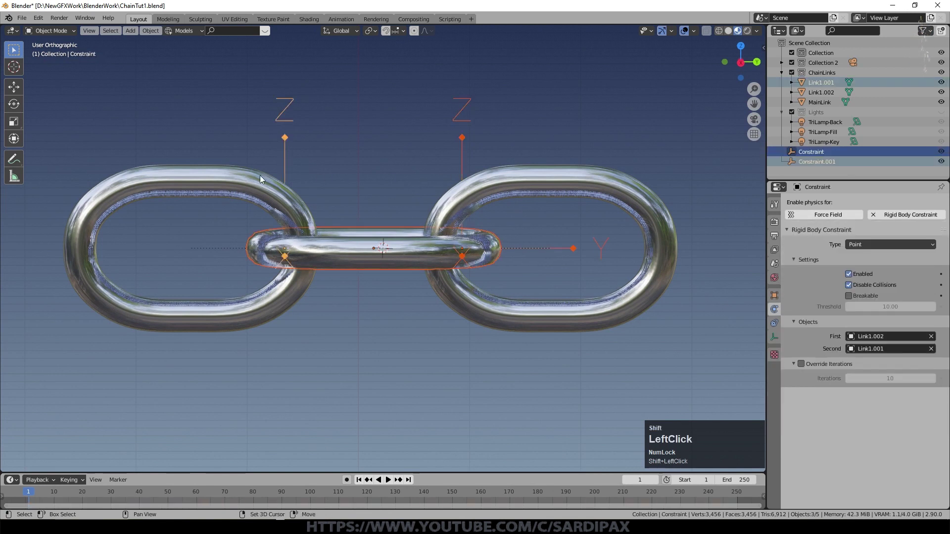
left_click(260, 175, "shift")
key("g")
left_click(517, 245)
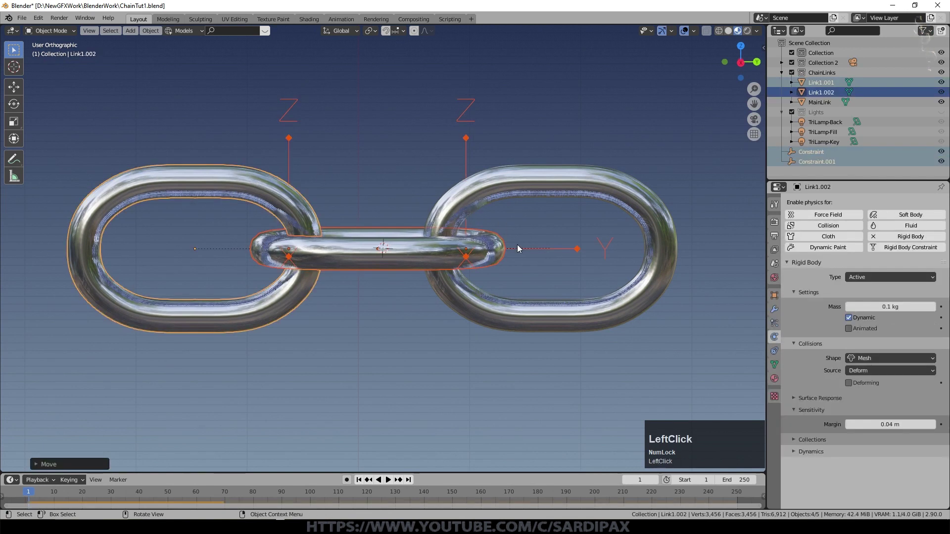
Step: Check both constraint empties' settings, play the simulation to review the whole chain's swing, and return to frame 1
left_click(464, 157)
key("space")
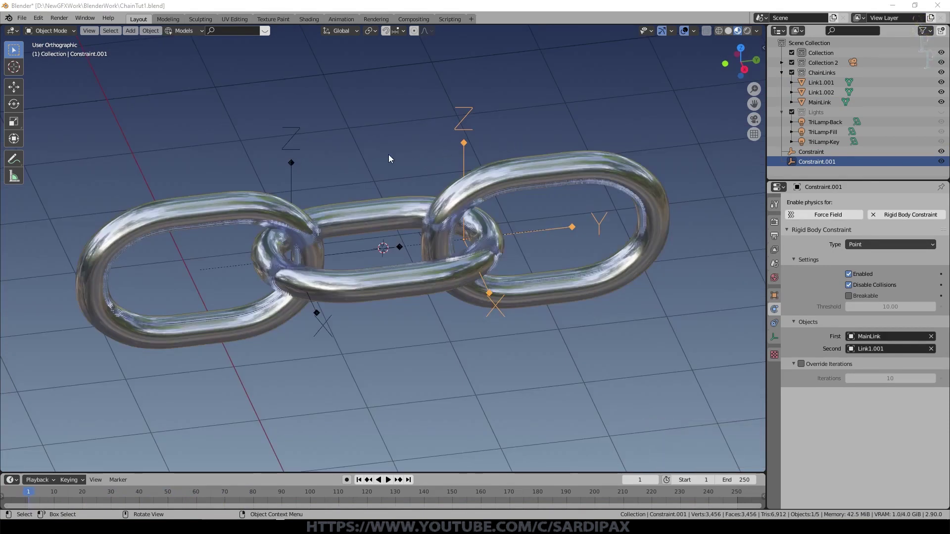
left_click(292, 159)
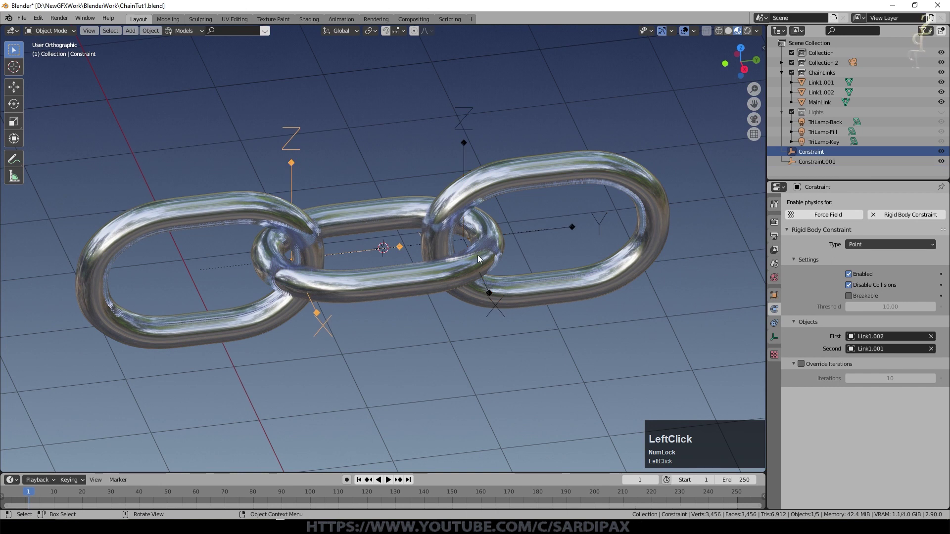
scroll(484, 255, "down", 7)
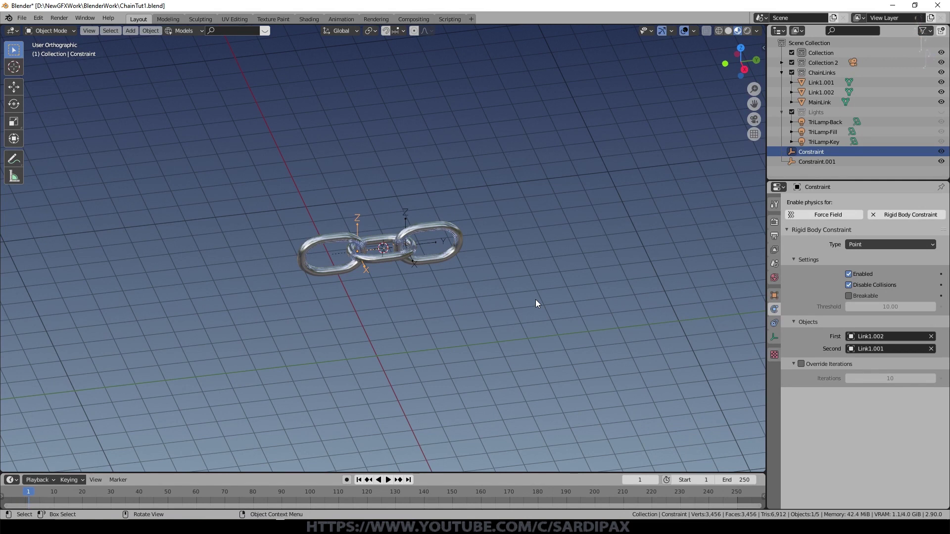
scroll(536, 299, "up", 4)
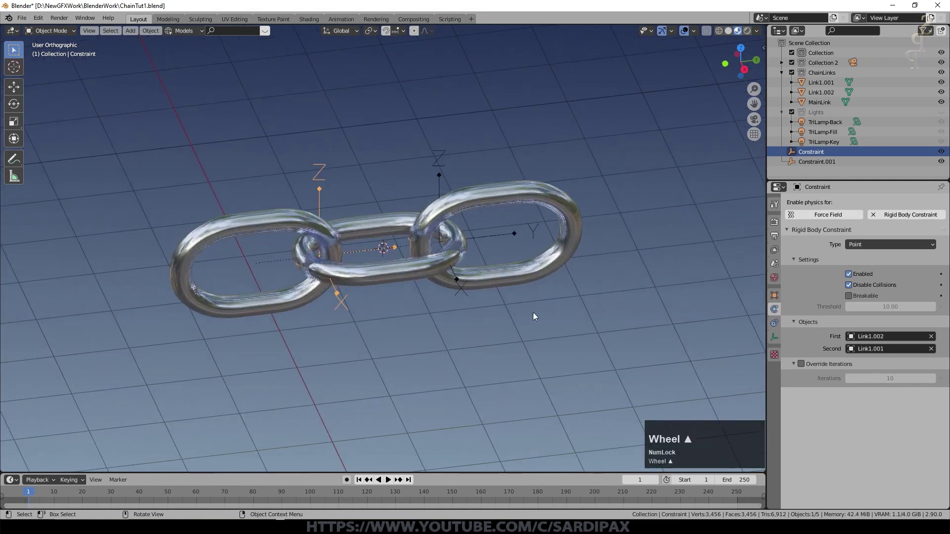
key("space")
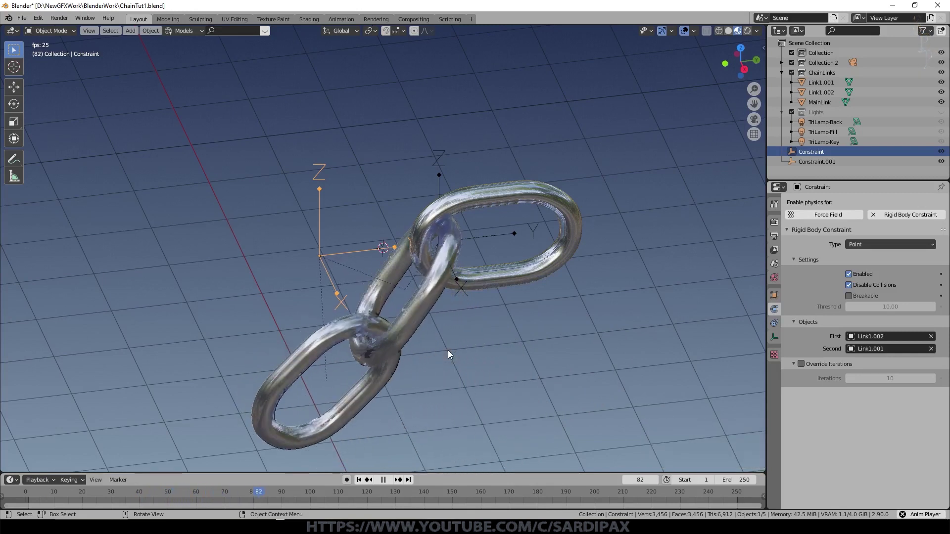
key("space")
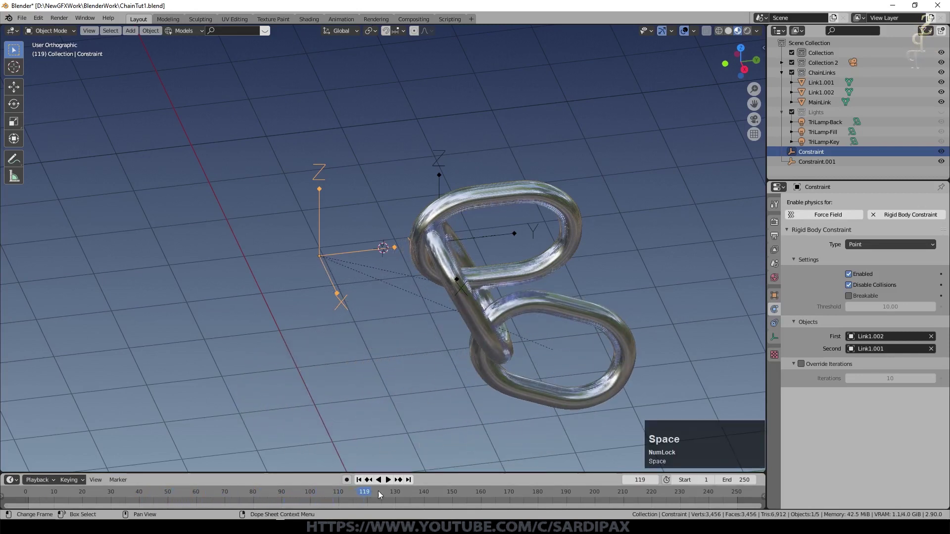
left_click(358, 480)
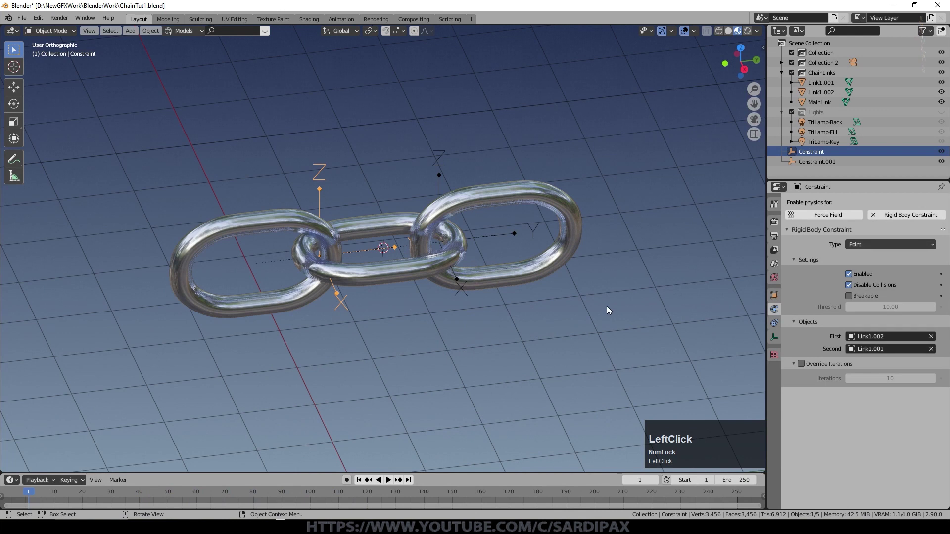
Step: Duplicate Link1.001, Link1.002 and both constraint empties in top view with snapping on, interlocking the copy with the chain's free end
left_click(571, 238)
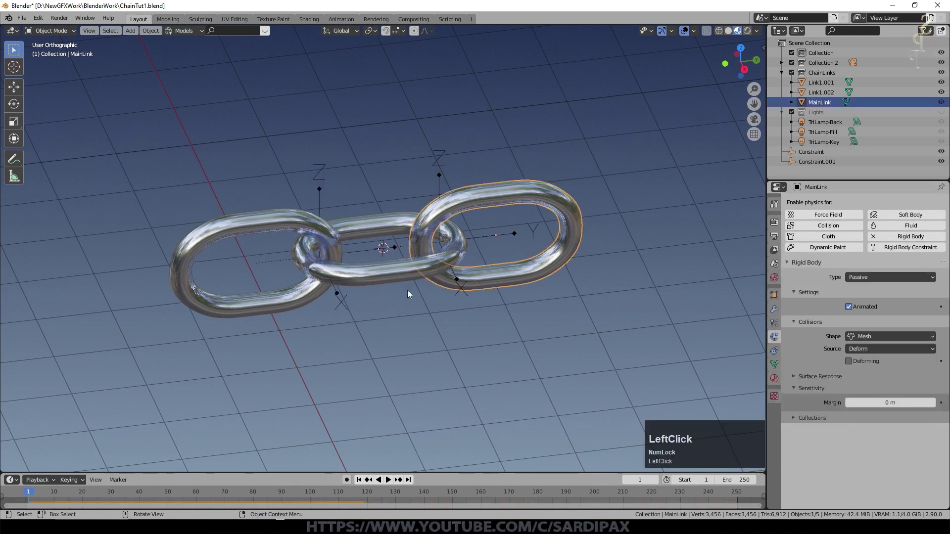
mouse_move(426, 343)
middle_mouse_down()
mouse_move(412, 334)
mouse_move(423, 344)
middle_mouse_up()
scroll(497, 255, "up", 1)
left_click(352, 281)
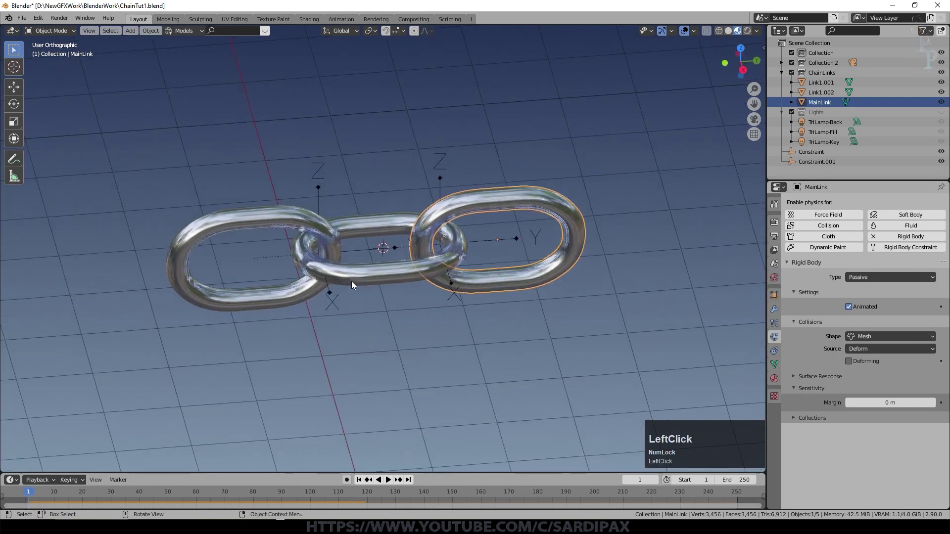
left_click(291, 221, "shift")
left_click(317, 204, "shift")
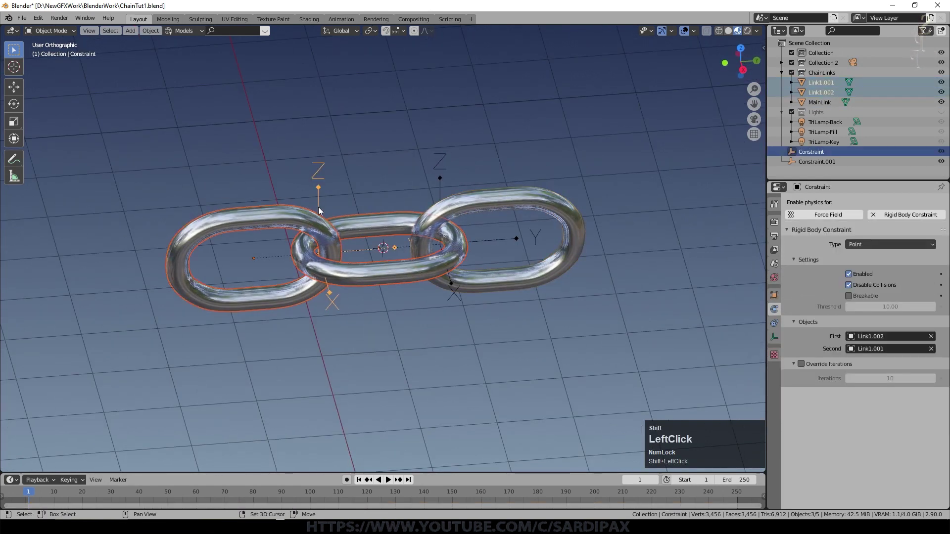
scroll(433, 273, "down", 2)
left_click(431, 272, "shift")
key("KP_7")
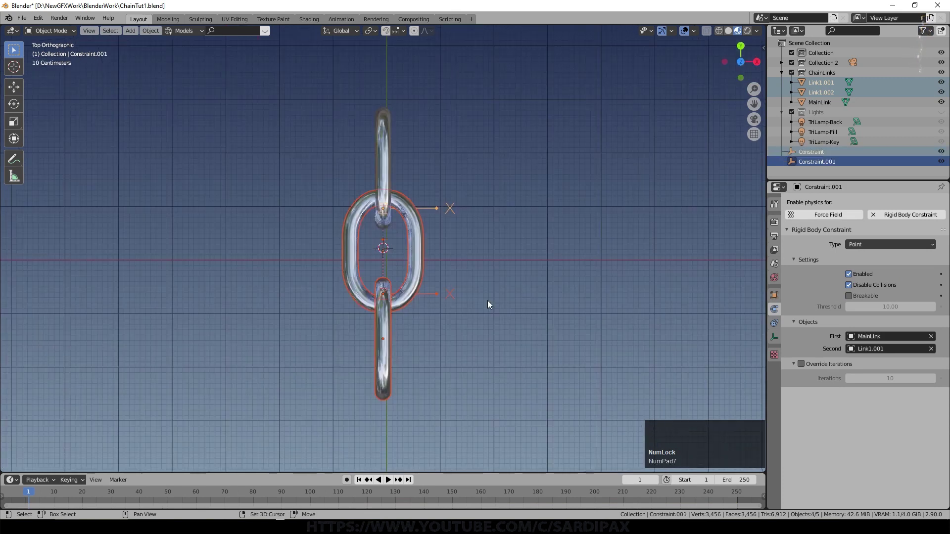
key("shift+d")
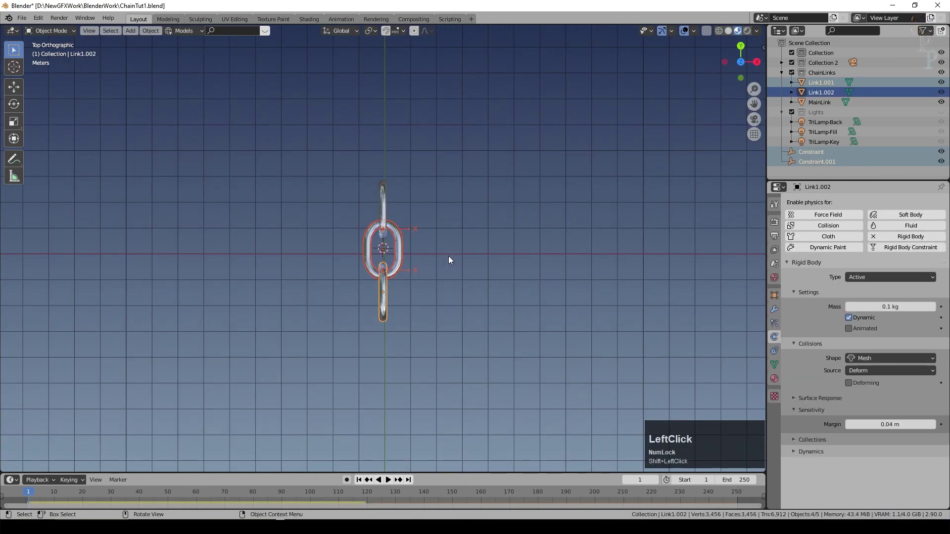
left_click(386, 30)
key("shift+d")
left_click(471, 354)
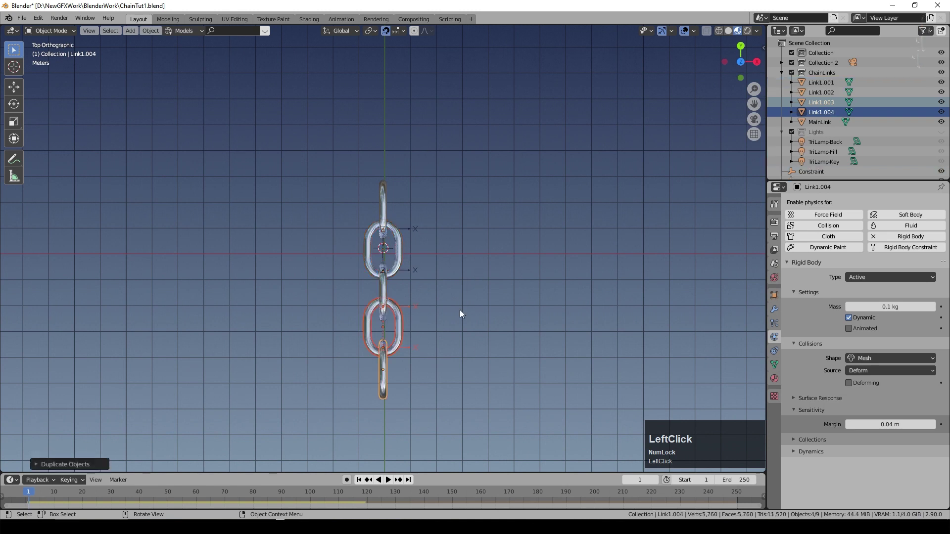
Step: Repeat the link and constraint duplication six times to extend the chain in a straight line
key("shift+r")
key("shift+r")
key("shift+r")
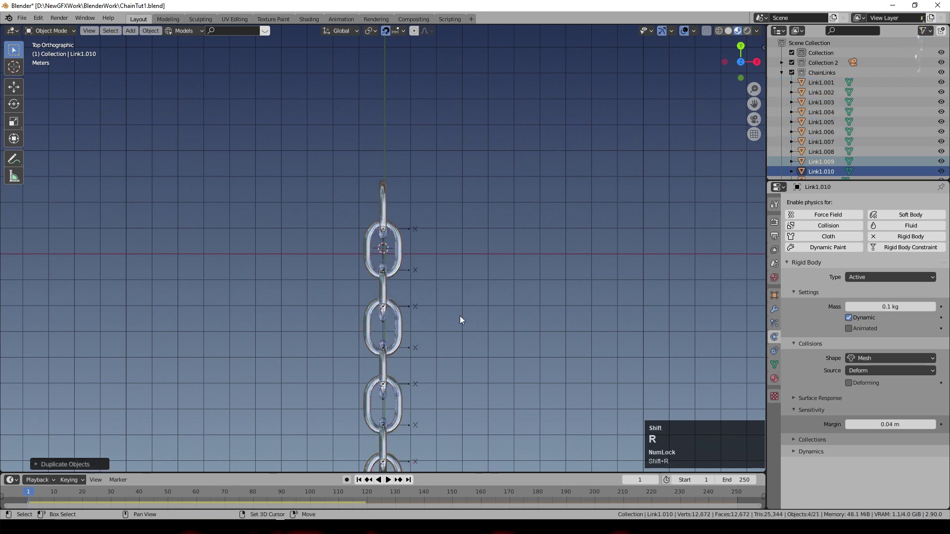
scroll(459, 316, "down", 4)
key("shift+r")
key("shift+r")
key("shift+r")
Step: Examine the extended chain and which links the original Constraint empty connects
middle_click_drag(459, 315, 402, 322)
scroll(394, 272, "up", 4)
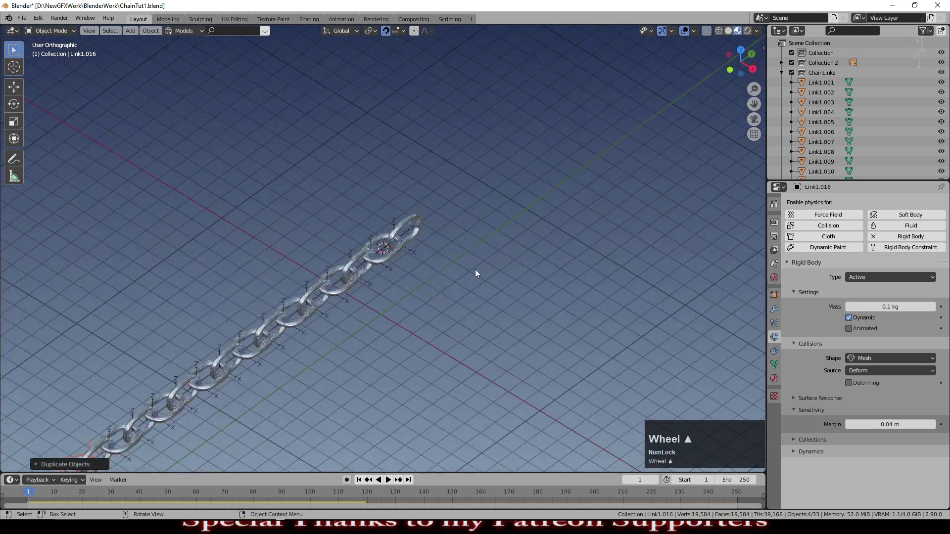
middle_click_drag(475, 269, 409, 261)
scroll(505, 281, "down", 1)
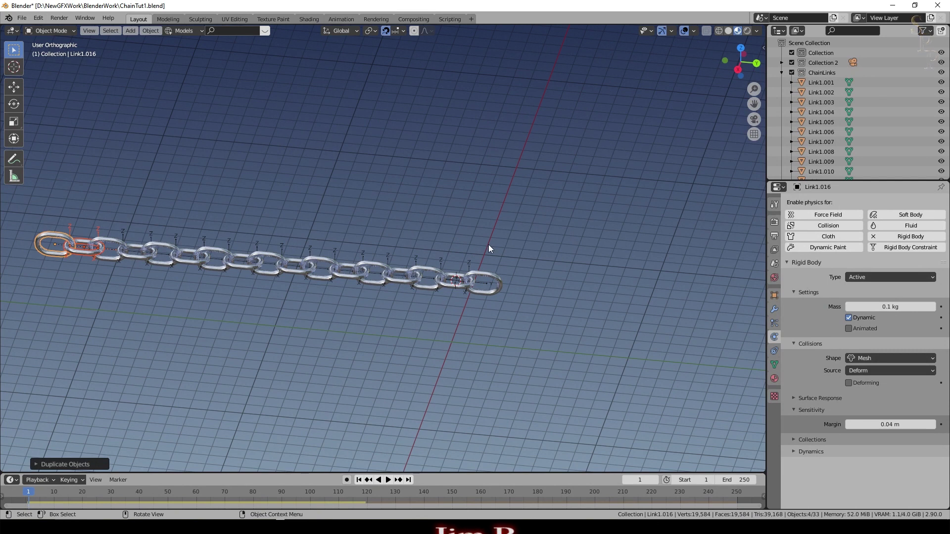
scroll(488, 244, "up", 3)
left_click(484, 277)
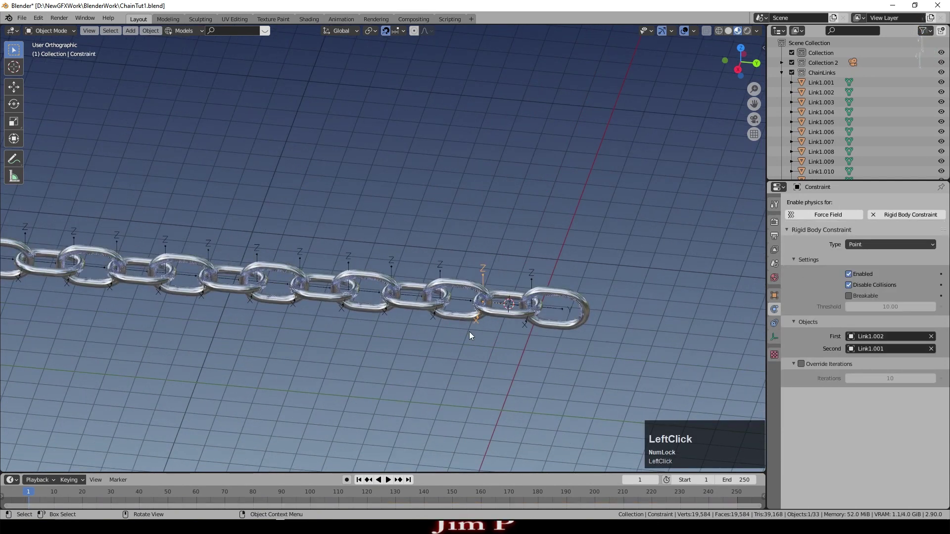
scroll(184, 253, "down", 5)
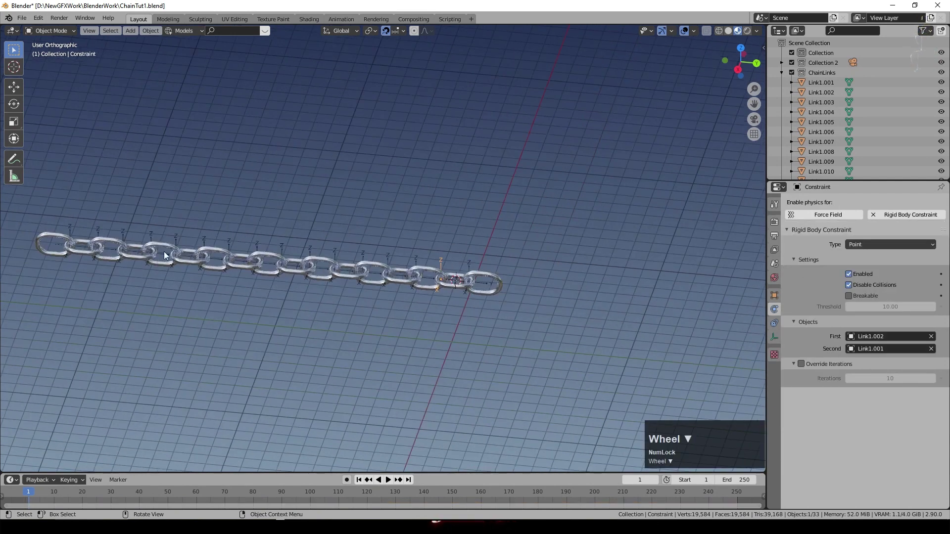
Step: Try to lengthen the chain by duplicating its box-selected links and constraints along the Y axis, and delete the copy
key("b")
left_click_drag(89, 199, 424, 338)
key("shift+d")
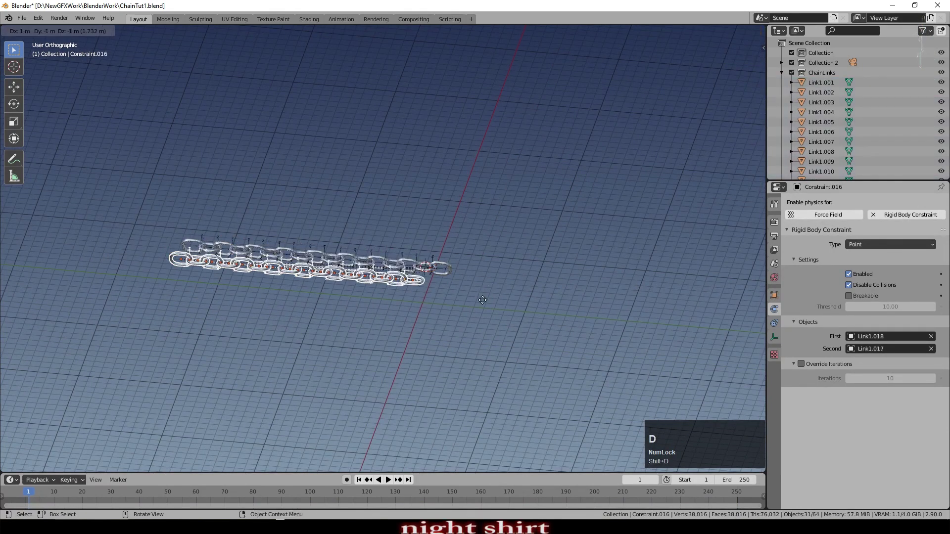
key("Escape")
key("g")
key("y")
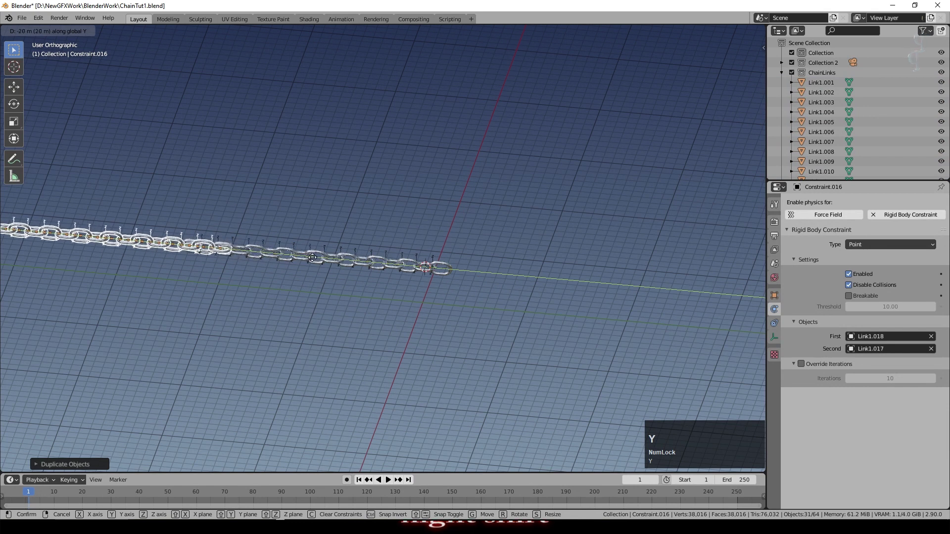
left_click(259, 251)
key("Delete")
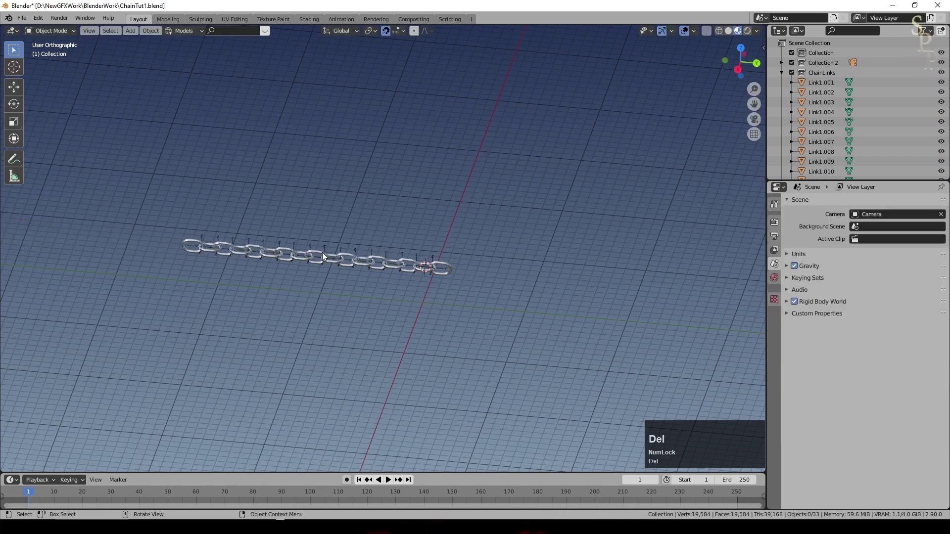
Step: Examine which links the constraint empties near the chain's start connect
scroll(429, 273, "up", 3)
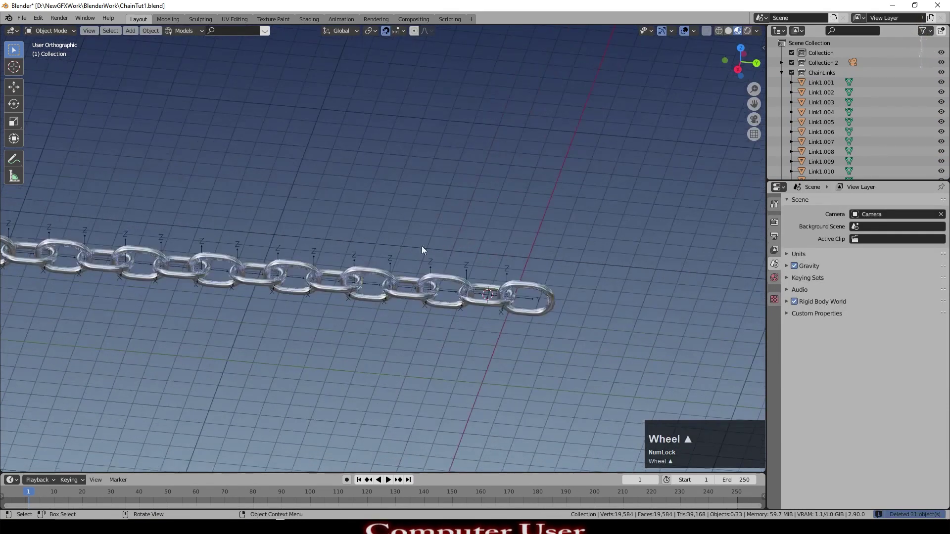
scroll(500, 267, "up", 2)
left_click(501, 279)
left_click(502, 279)
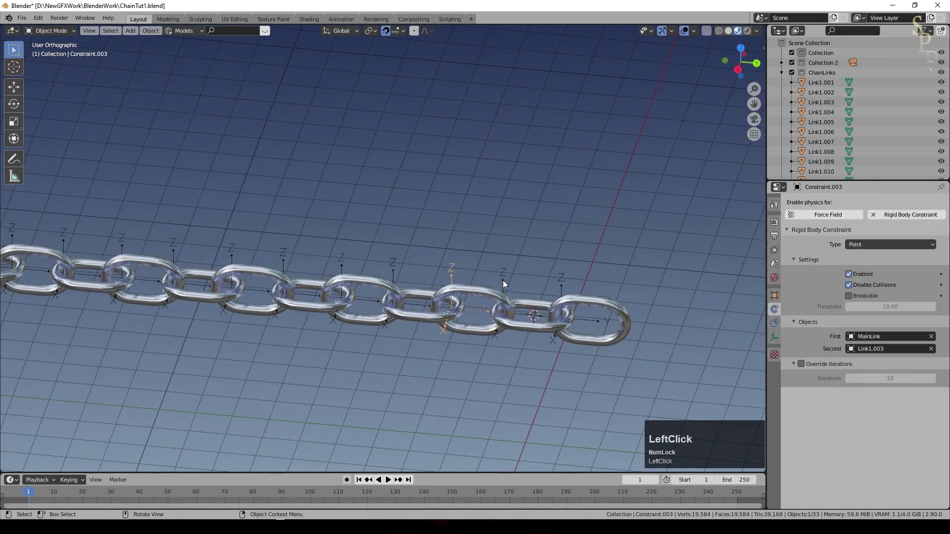
left_click(393, 273)
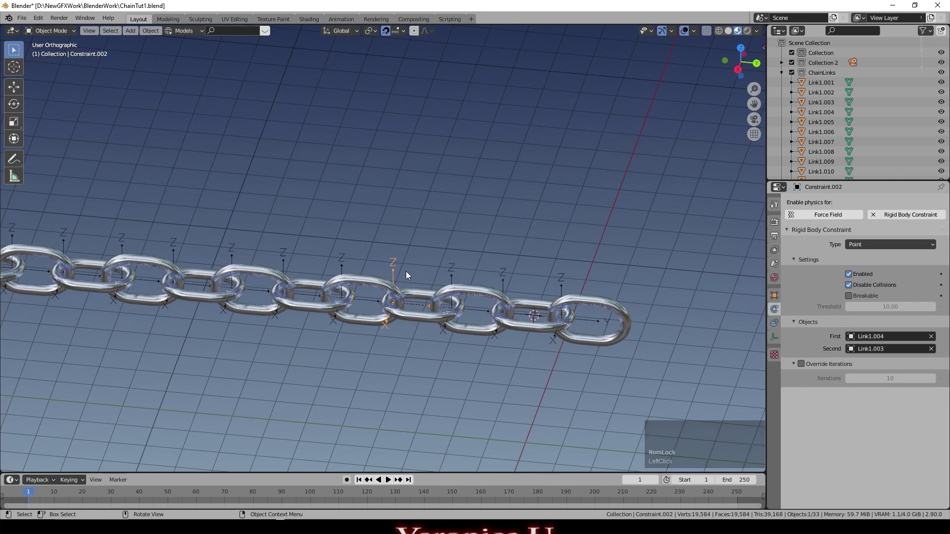
key("g")
key("Escape")
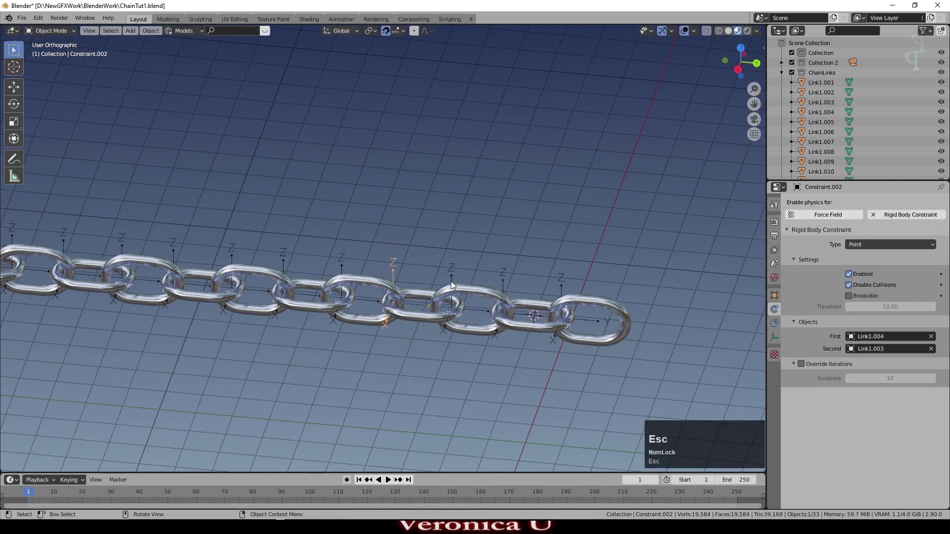
key("g")
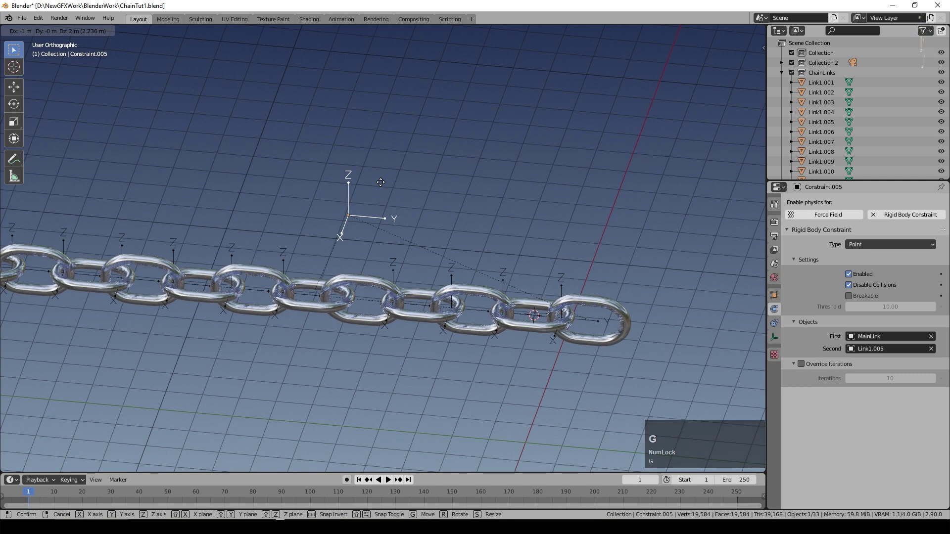
key("Escape")
Step: Delete the surplus duplicated links and constraints, keeping only MainLink, Link1.001, Link1.002 and their constraint empties
scroll(381, 183, "down", 4)
key("b")
left_click_drag(23, 202, 406, 346)
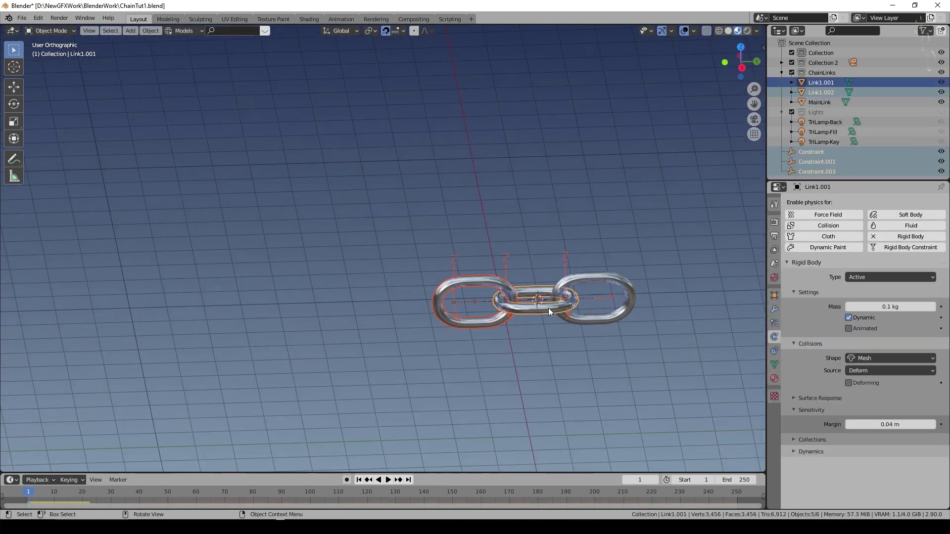
Step: Duplicate Link1.001, Link1.002 and their selected constraint empties along the Y axis to interlock with the chain's free end
key("shift+d")
key("y")
left_click(450, 329)
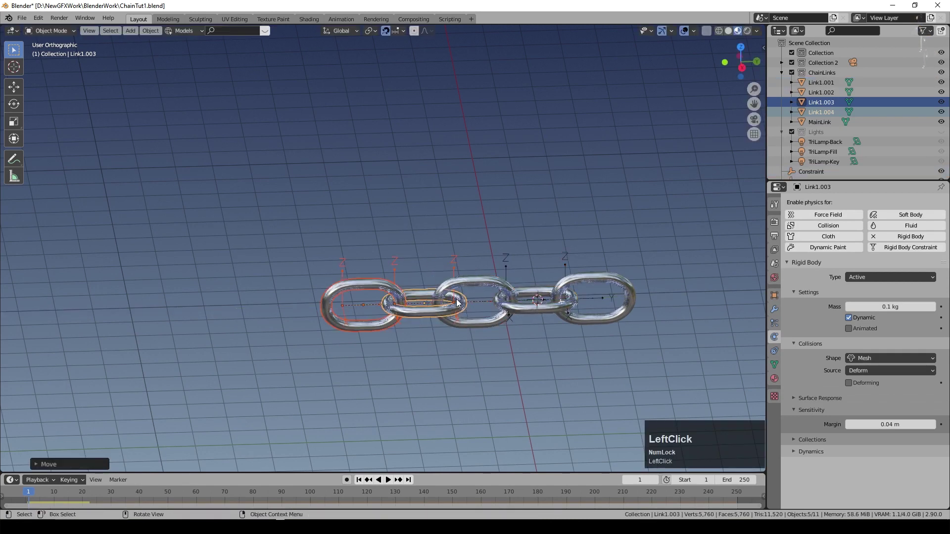
Step: Set Link1.002 as the first object of Constraint.004, the empty joining the original links to the duplicated ones
scroll(450, 329, "up", 2)
left_click(467, 272)
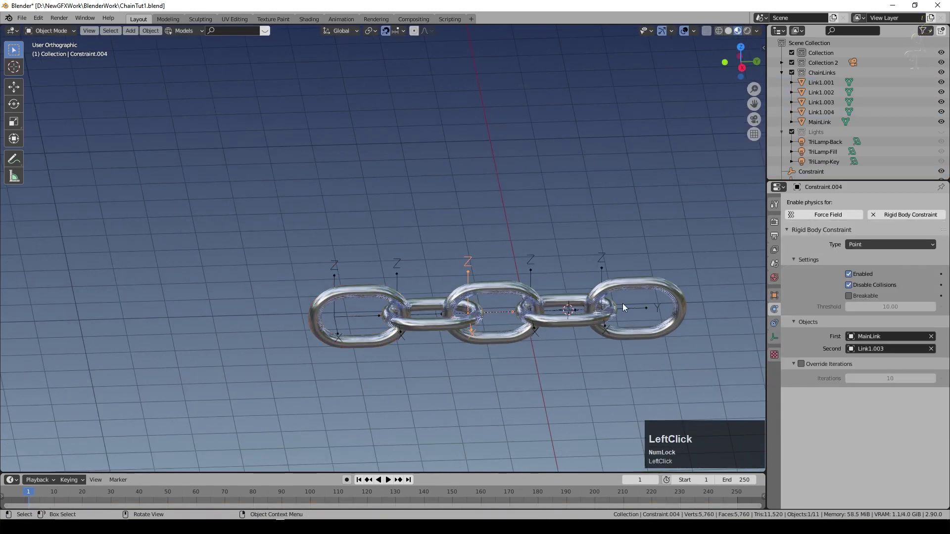
left_click(506, 286)
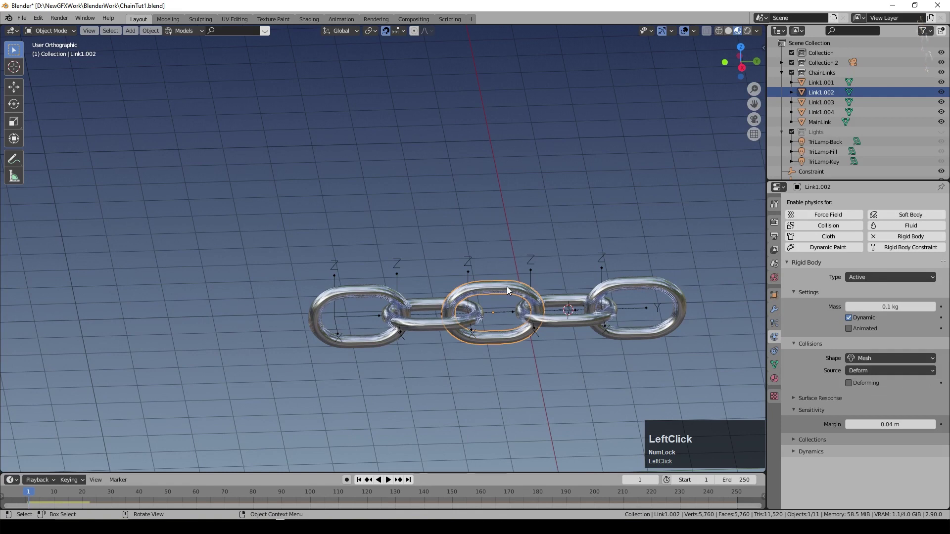
left_click(435, 322)
left_click(470, 267)
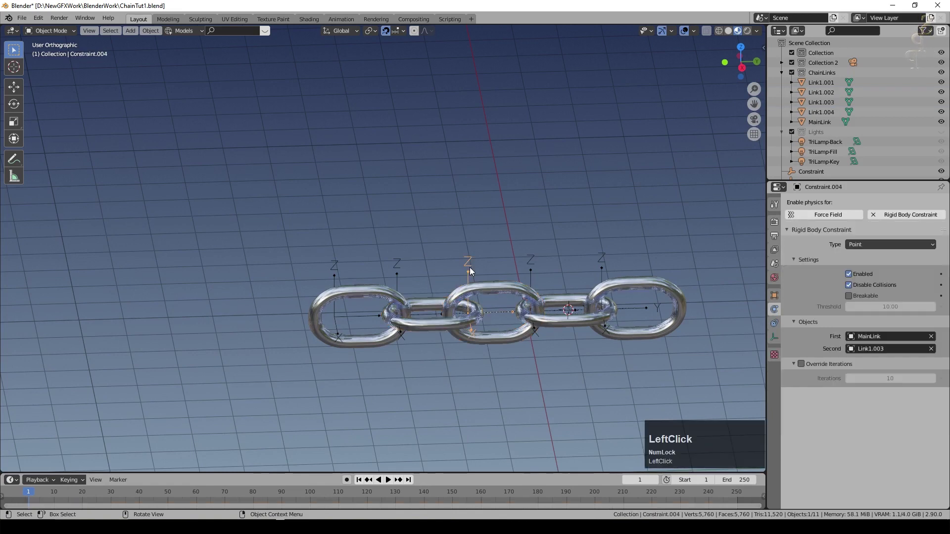
left_click(891, 337)
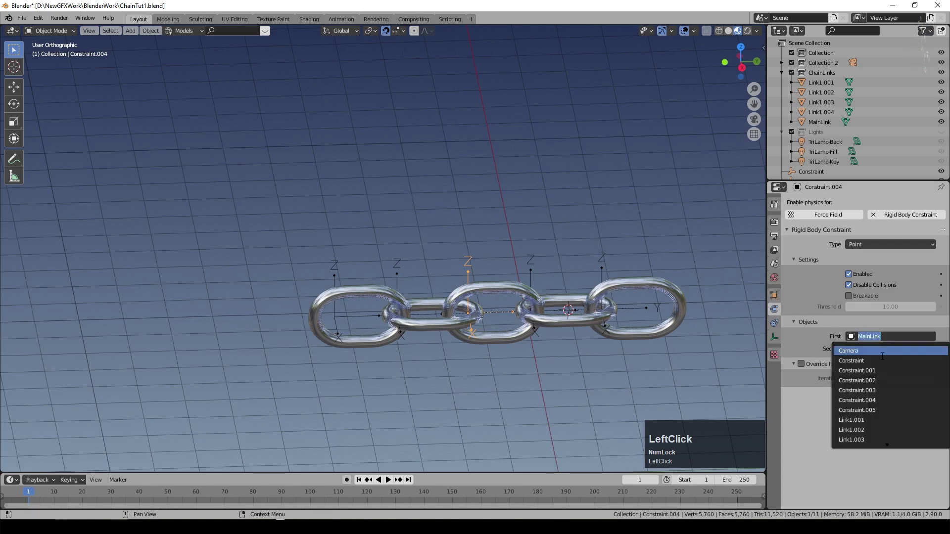
left_click(852, 430)
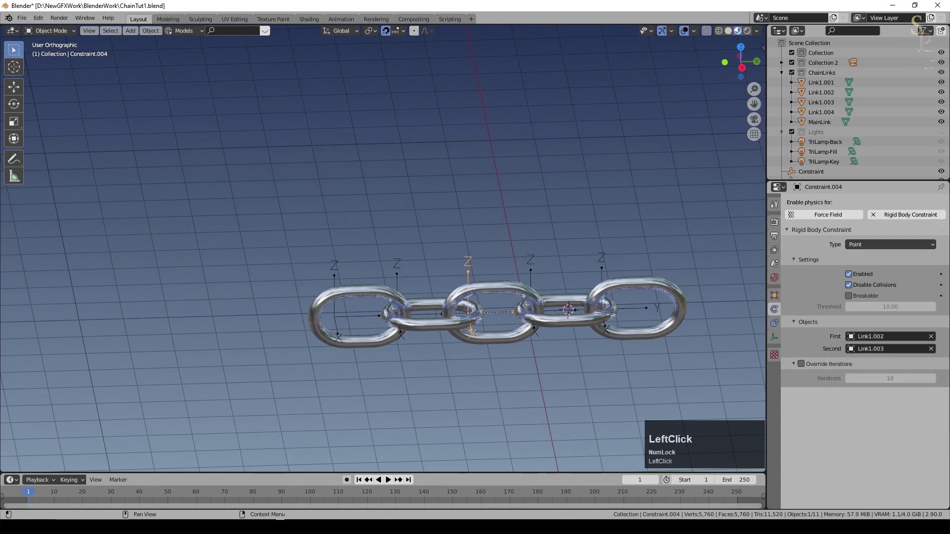
Step: Play the rigid body simulation to check that the five-link chain holds together, and return to the start
left_click(388, 480)
scroll(537, 346, "down", 3)
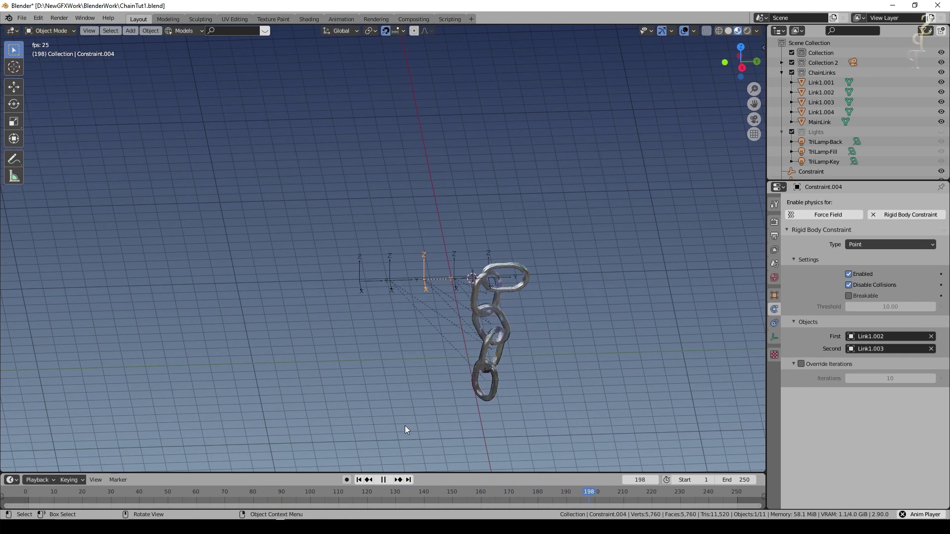
key("Escape")
Step: Duplicate Link1.001 to Link1.004 with their constraint empties along the Y axis, placing the copy at the chain's free end
scroll(419, 320, "up", 2)
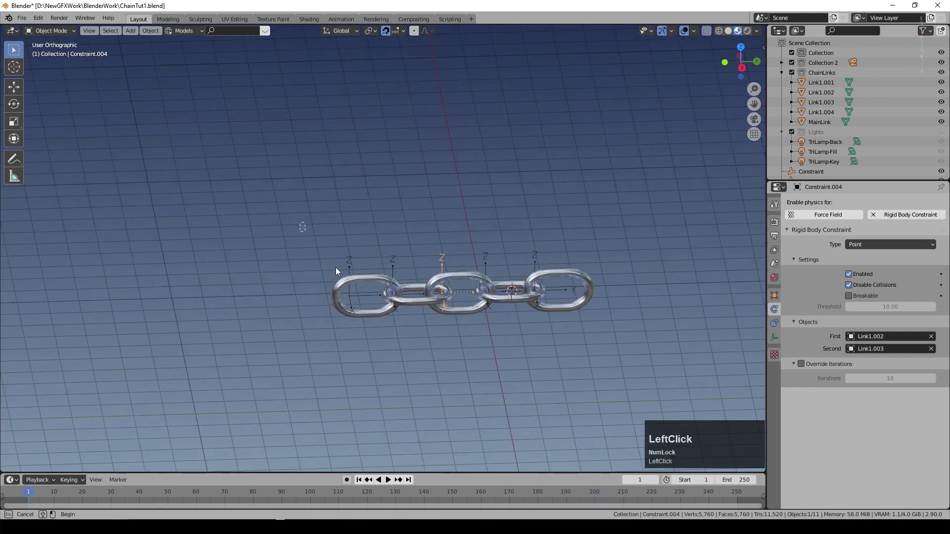
left_click_drag(335, 267, 504, 352)
key("shift+d")
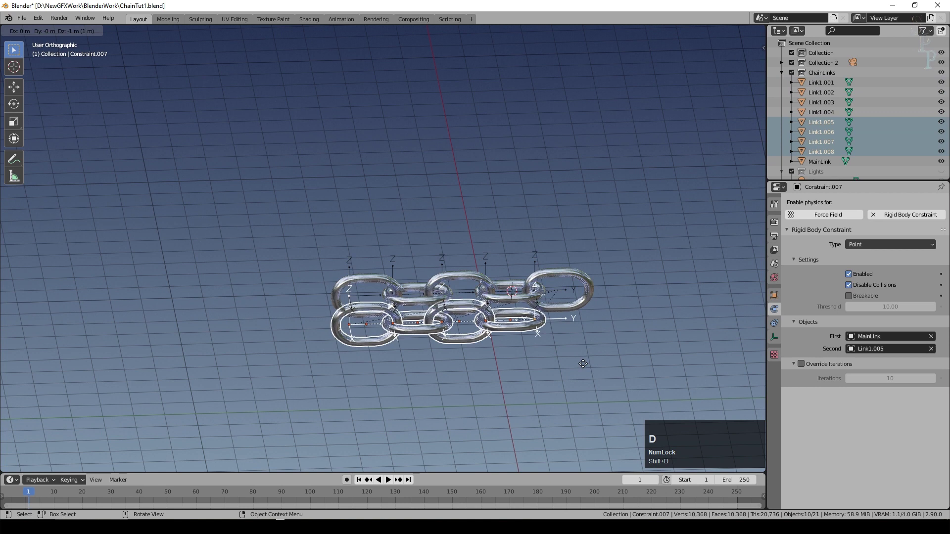
key("g")
key("y")
left_click(370, 307)
Step: Set Link1.004 as the first object of Constraint.007, the empty joining it to Link1.005
left_click(348, 270)
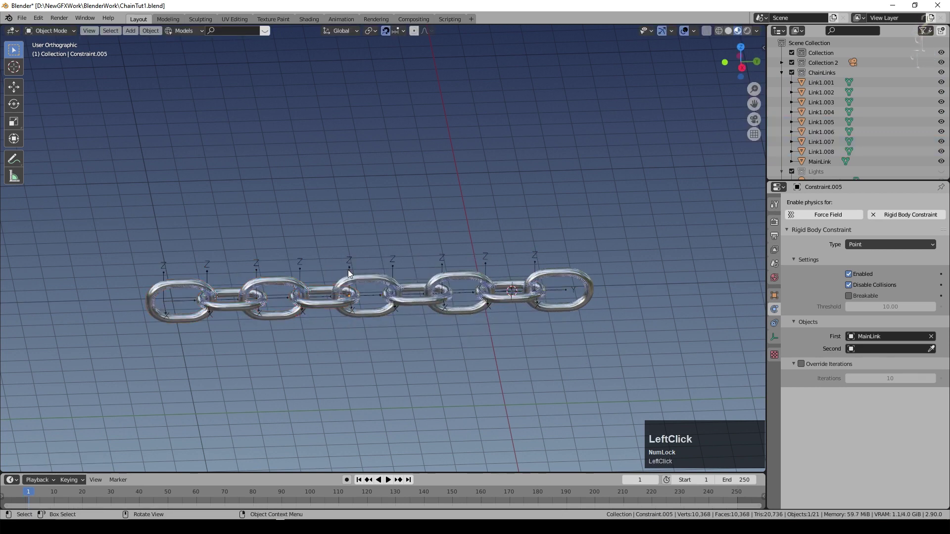
left_click(367, 280)
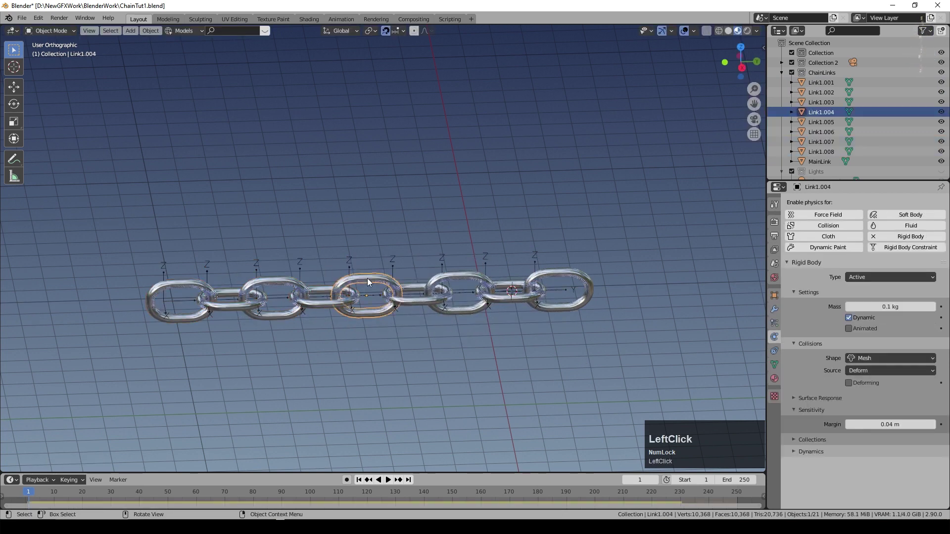
left_click(349, 277)
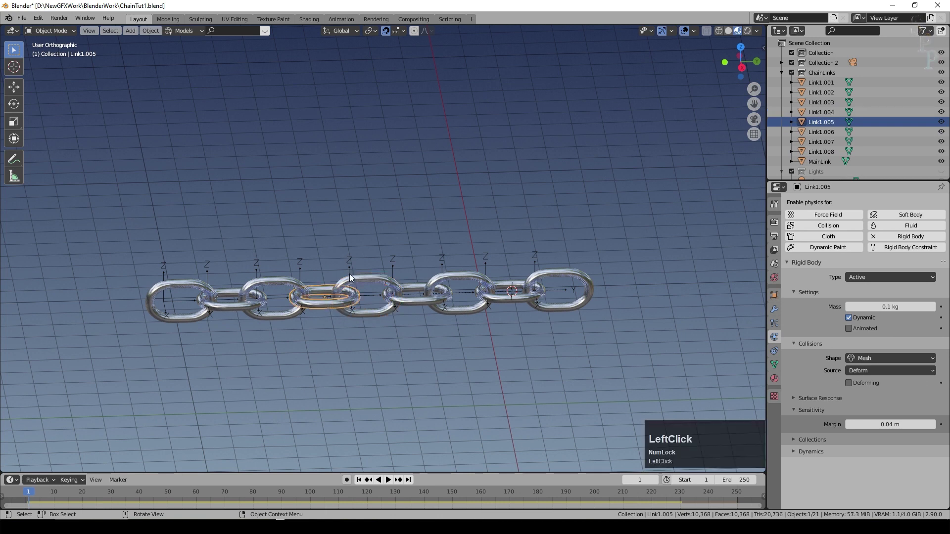
left_click(886, 337)
scroll(866, 406, "down", 5)
left_click(863, 420)
Step: Play the simulation of the nine-link chain, stop it and rewind to frame 1
left_click(387, 479)
scroll(462, 397, "down", 3)
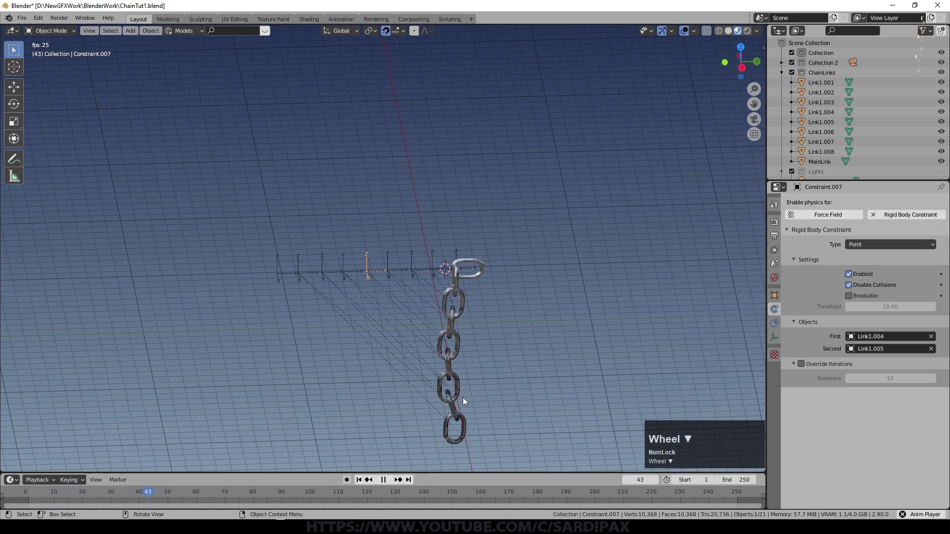
left_click(383, 479)
left_click(360, 479)
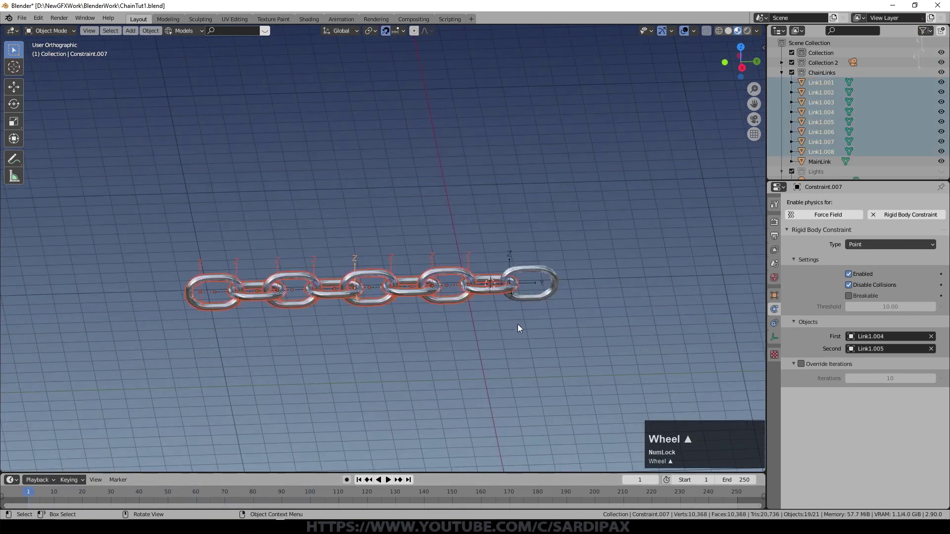
Step: Duplicate Link1.001 to Link1.008 with all the constraint empties along the Y axis, interlocking the copy with the chain's free end
left_click(507, 256, "shift")
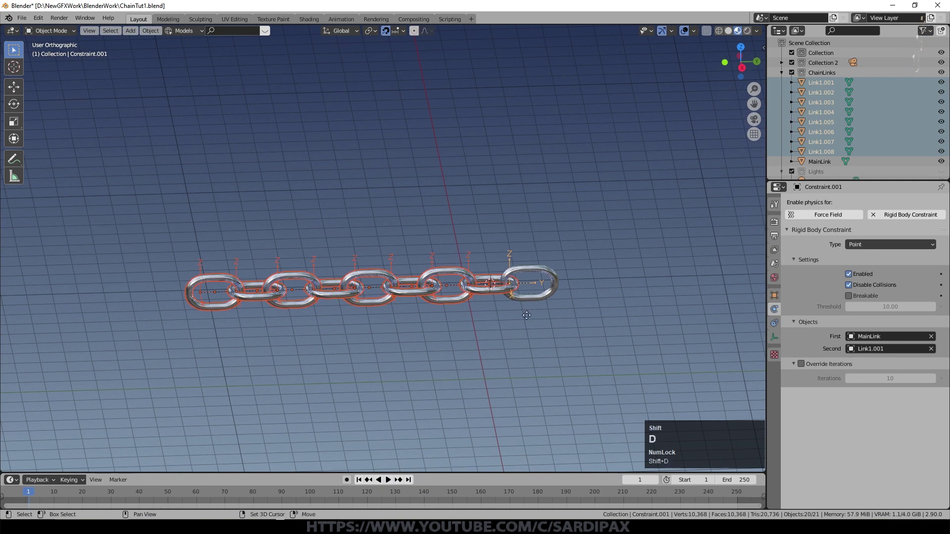
key("shift+d")
key("Escape")
key("g")
key("y")
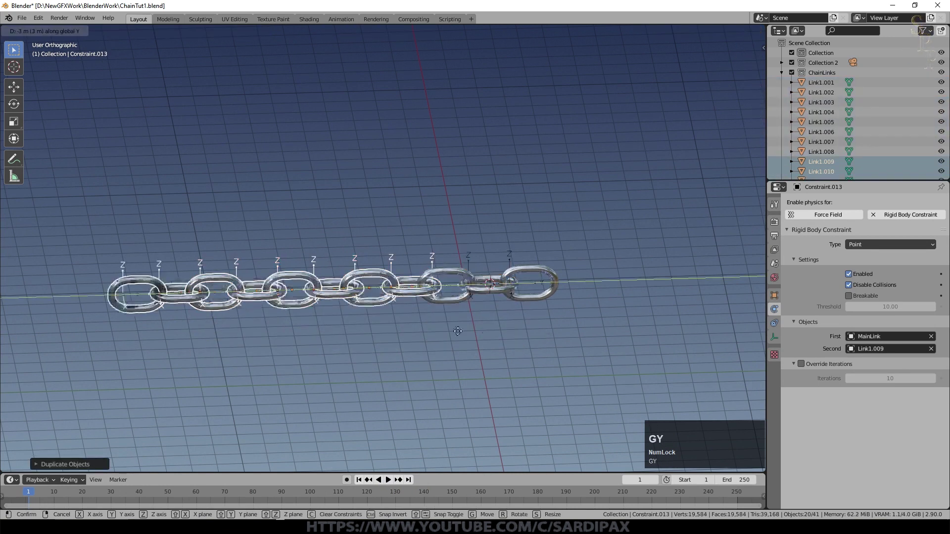
left_click(232, 334)
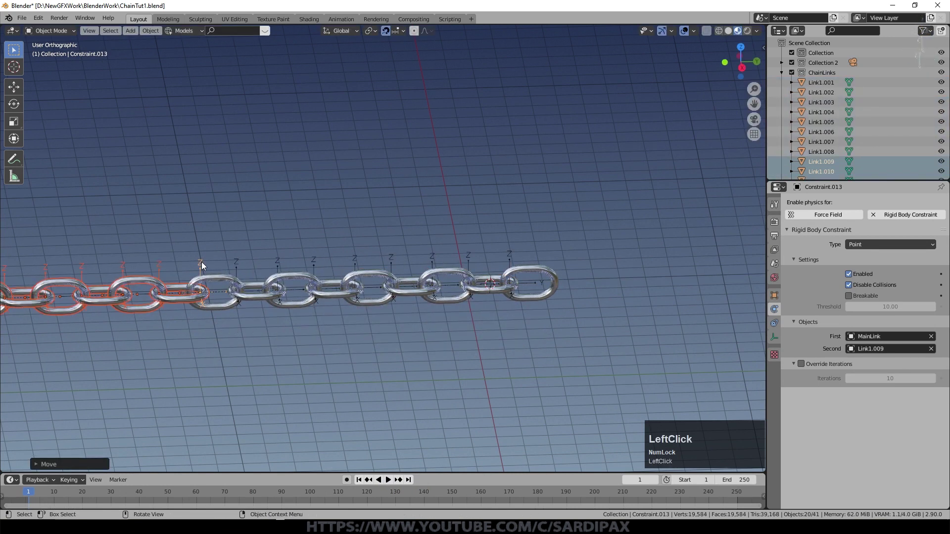
Step: Set Link1.008 as the first object of Constraint.013, the empty joining it to Link1.009
left_click(201, 262)
left_click(185, 298)
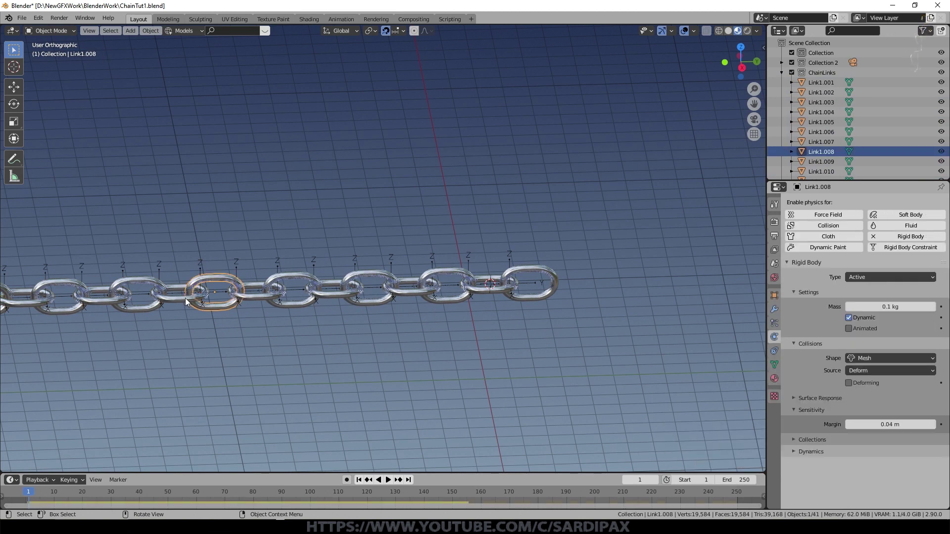
left_click(185, 298)
left_click(200, 266)
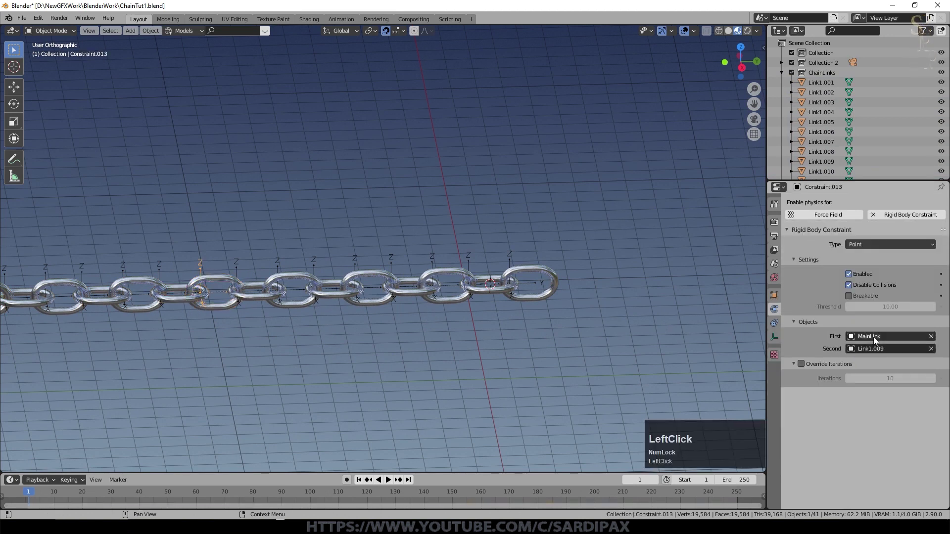
left_click(873, 337)
scroll(880, 440, "down", 3)
left_click(878, 420)
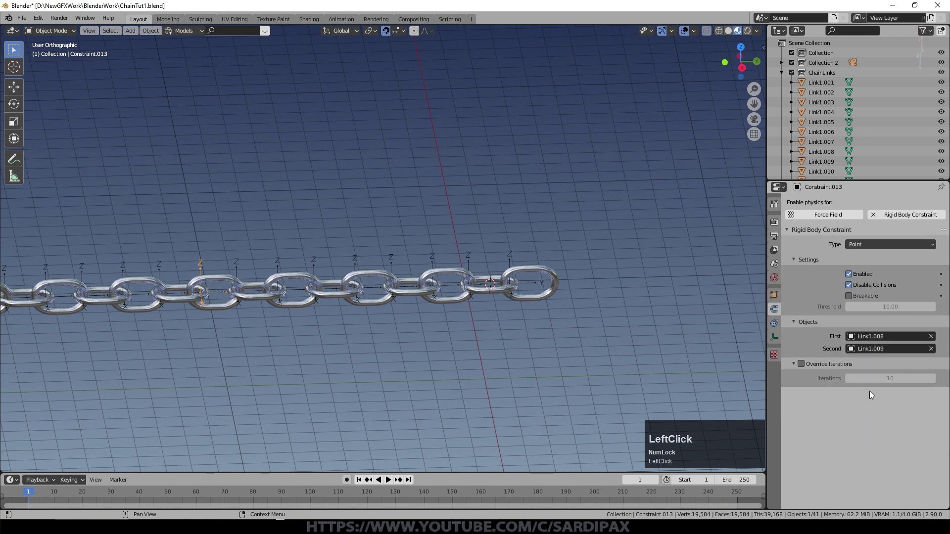
Step: Play the extended chain's rigid body simulation and examine how it swings from the right orthographic view
scroll(405, 324, "down", 5)
scroll(406, 325, "up", 4)
scroll(405, 324, "down", 1)
key("space")
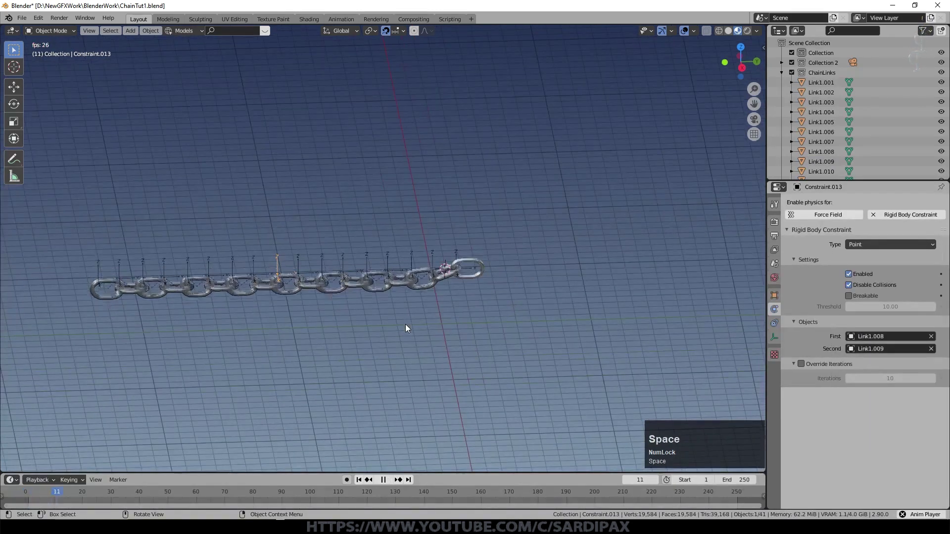
scroll(506, 350, "down", 2)
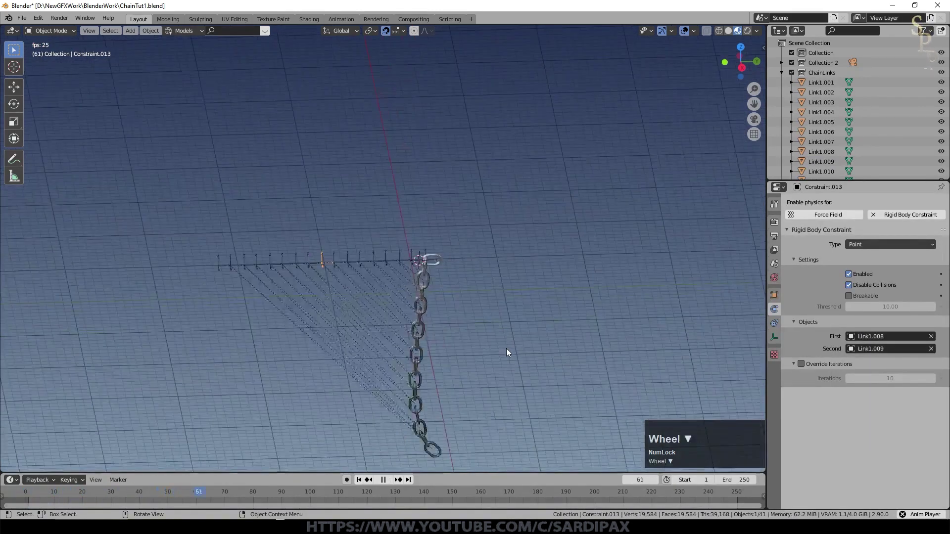
mouse_move(517, 363)
middle_mouse_down("shift")
mouse_move(500, 319)
mouse_move(522, 363)
middle_mouse_up("shift")
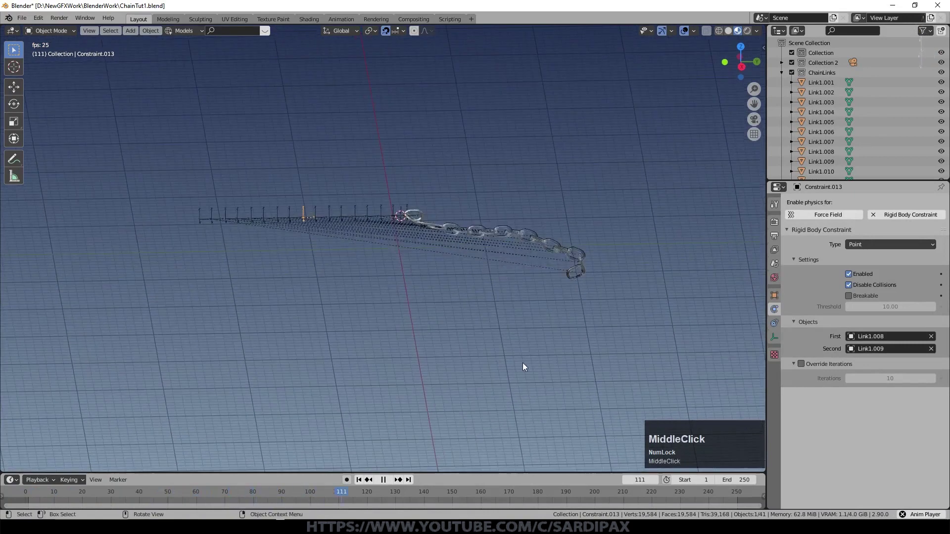
key("KP_1")
key("KP_3")
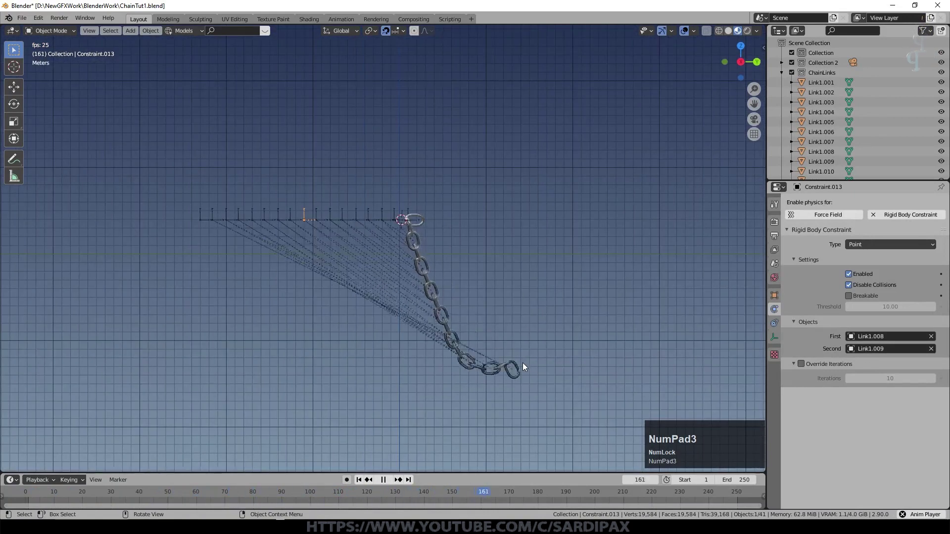
scroll(495, 301, "up", 1)
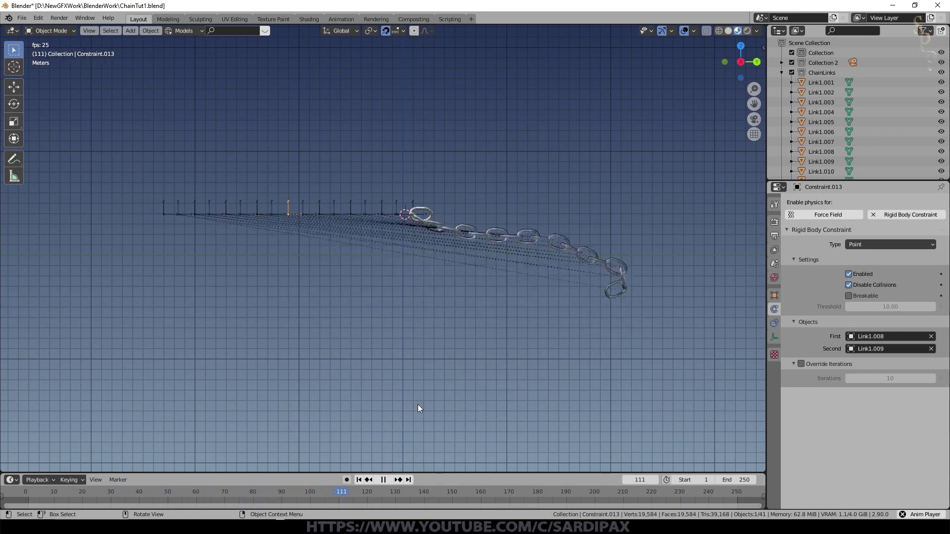
scroll(401, 420, "up", 1)
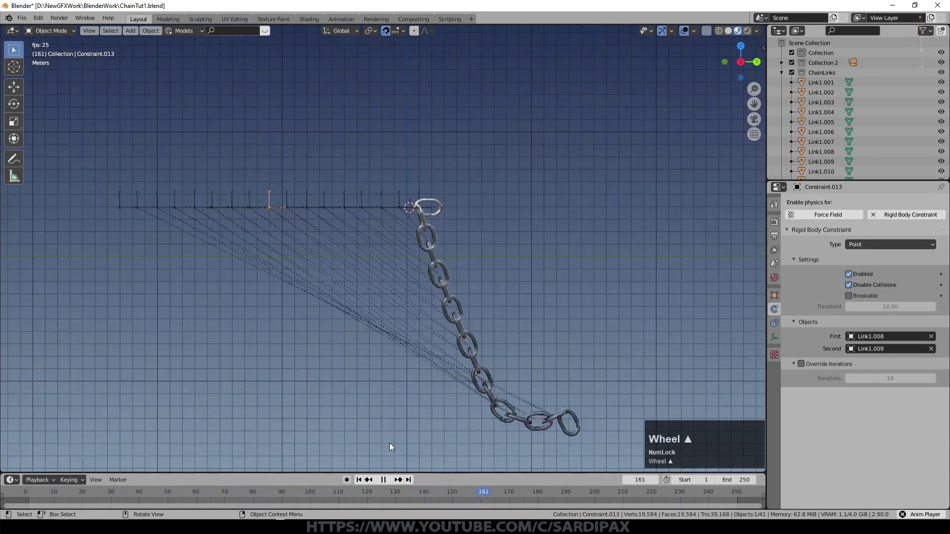
scroll(470, 371, "down", 1)
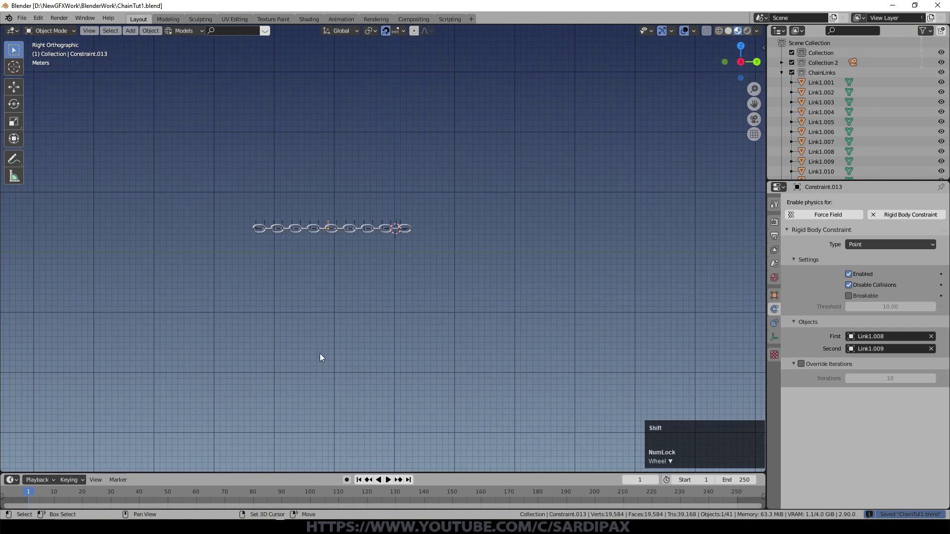
Step: Add a mesh plane, scale it to a rectangle extending past both ends of the chain, and apply its scale
key("shift+a")
mouse_move(283, 233)
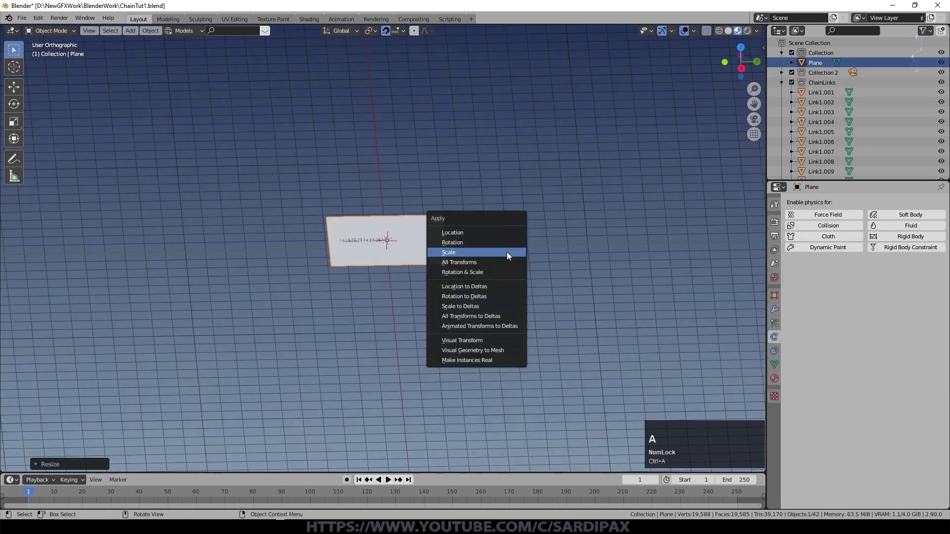
left_click(507, 252)
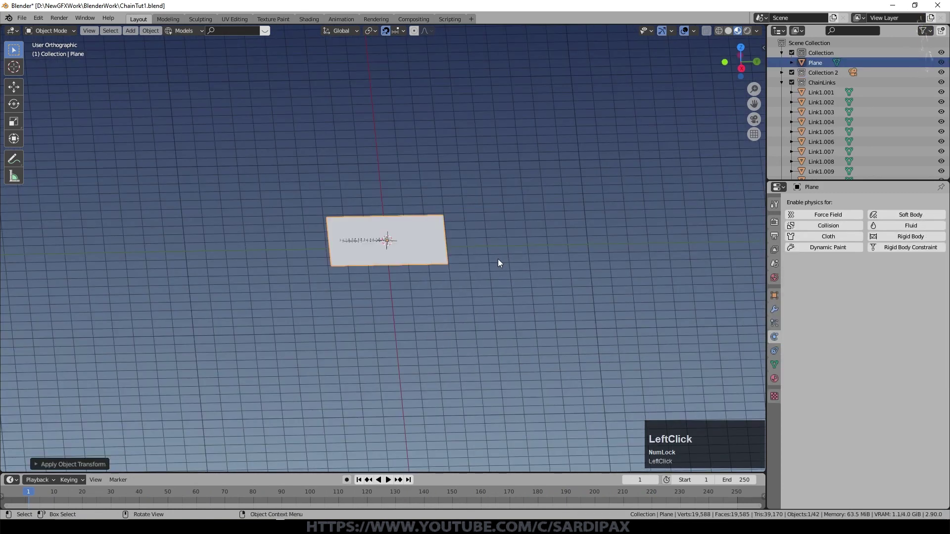
Step: Move the plane down along Z below the chain and make it a passive rigid body
key("g")
key("z")
left_click(467, 275)
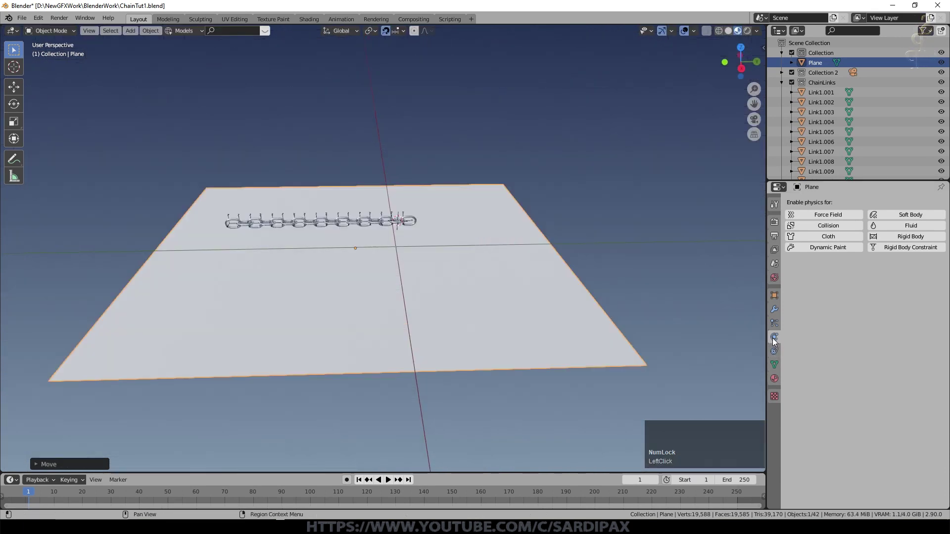
left_click(887, 237)
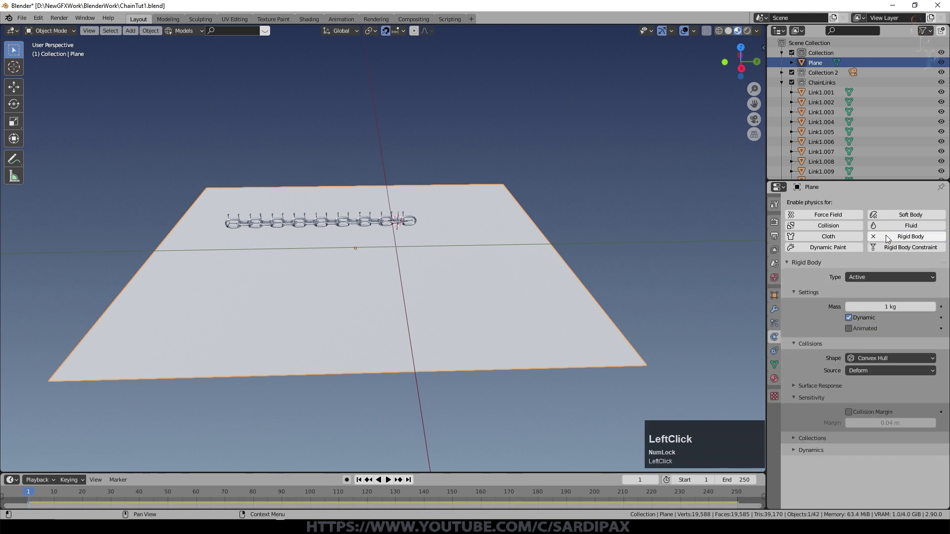
left_click(873, 278)
left_click(872, 295)
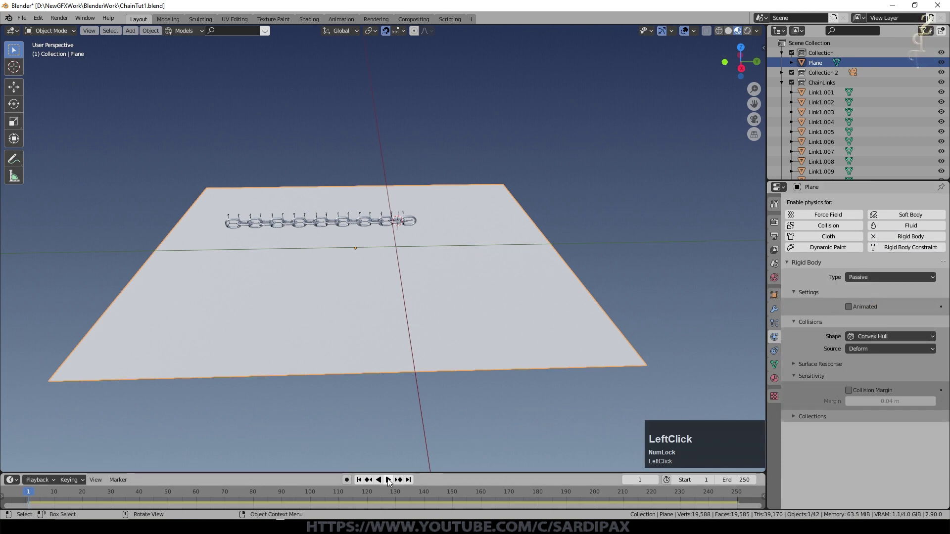
Step: Play the simulation from the first frame in solid shading and examine how the chain falls onto the plane
scroll(449, 289, "up", 1)
scroll(449, 293, "up", 3)
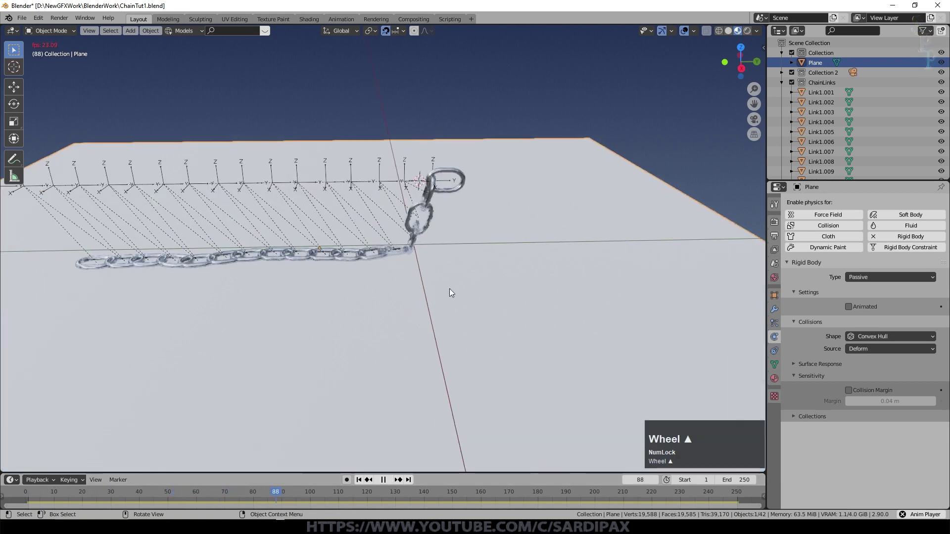
left_click(359, 480)
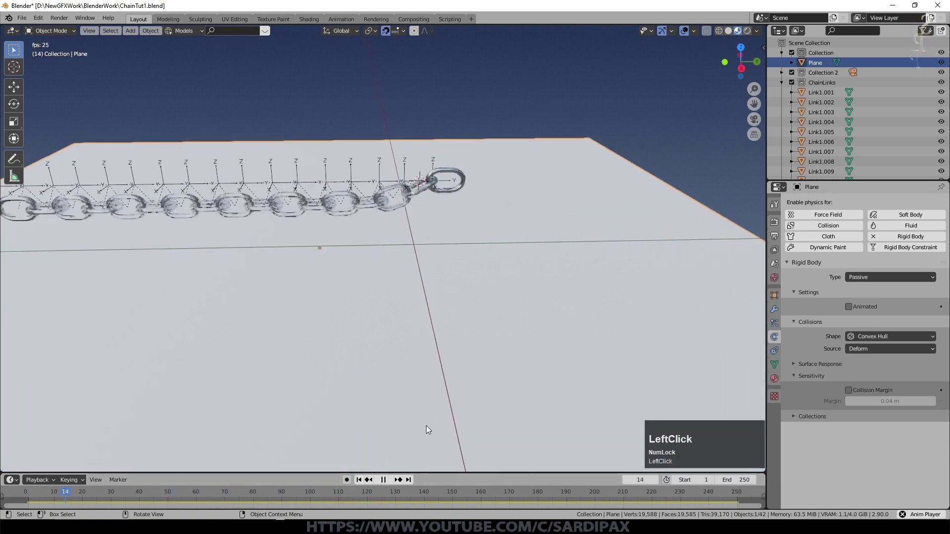
left_click(728, 31)
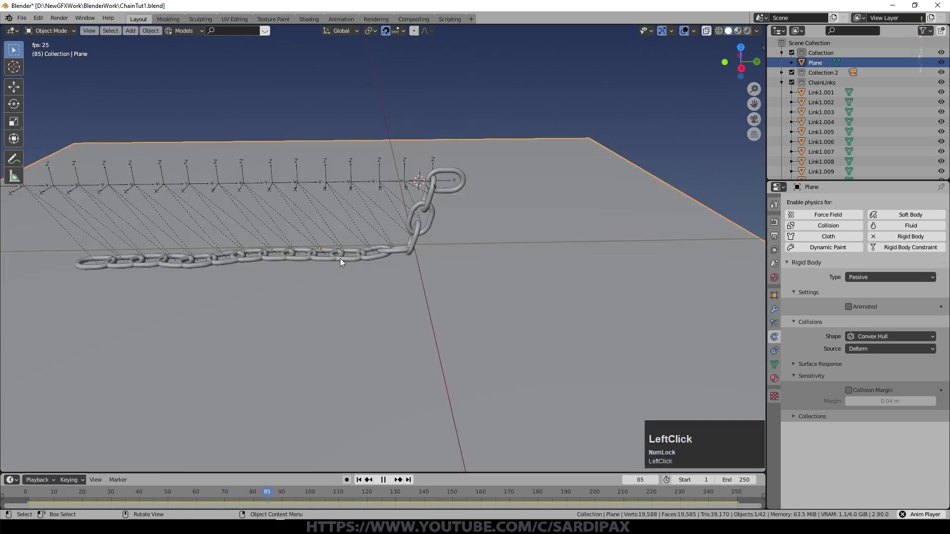
Step: Turn off Disable Collisions on the chain's rigid body constraints, beginning with Constraint.001 between MainLink and Link1.001
middle_click(408, 294)
scroll(419, 318, "up", 1)
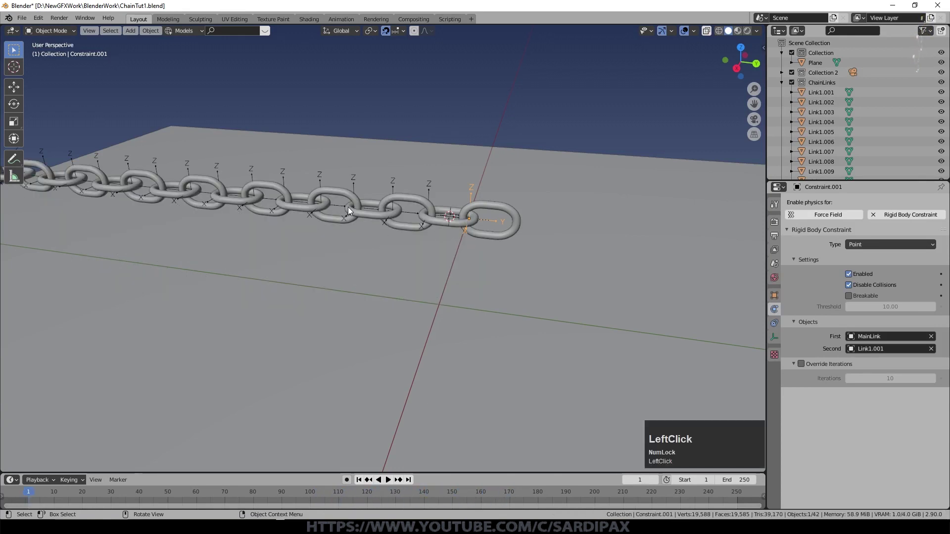
middle_click_drag(462, 250, 474, 322, "shift")
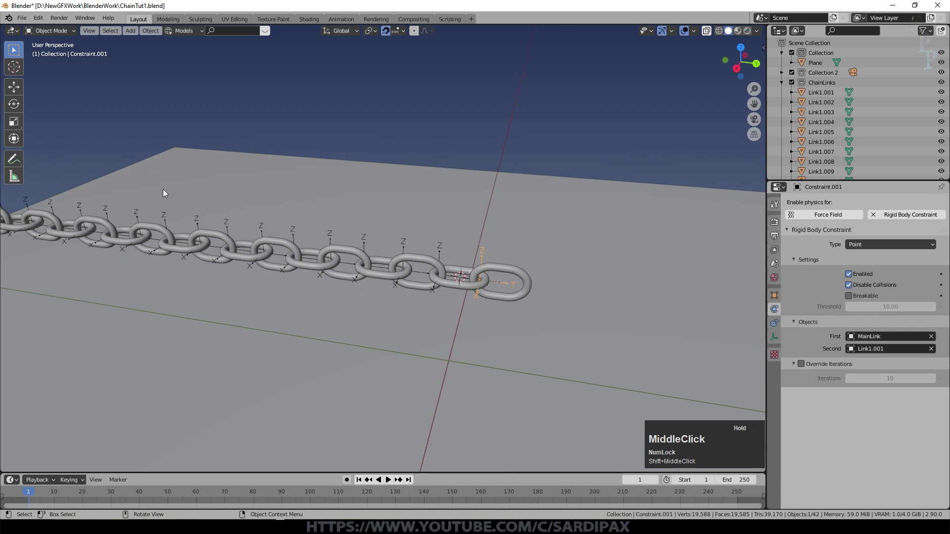
scroll(542, 227, "up", 1)
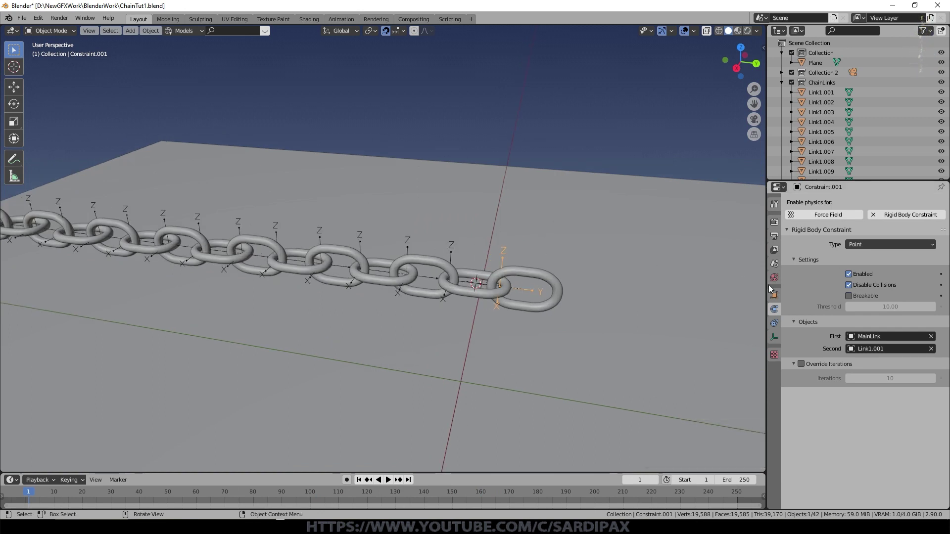
left_click(849, 285)
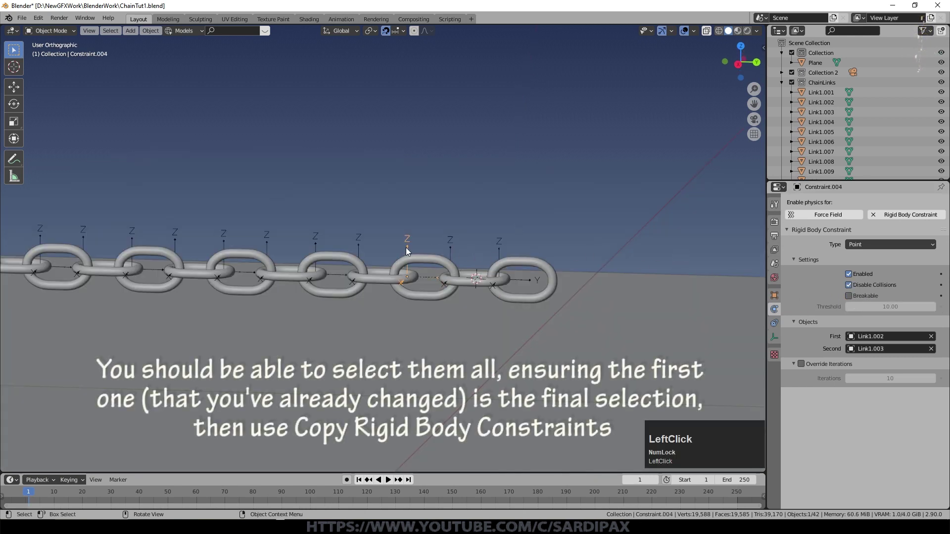
Step: Play the simulation with collisions between links, examine how the chain bends on the plane, and return to frame 1
key("space")
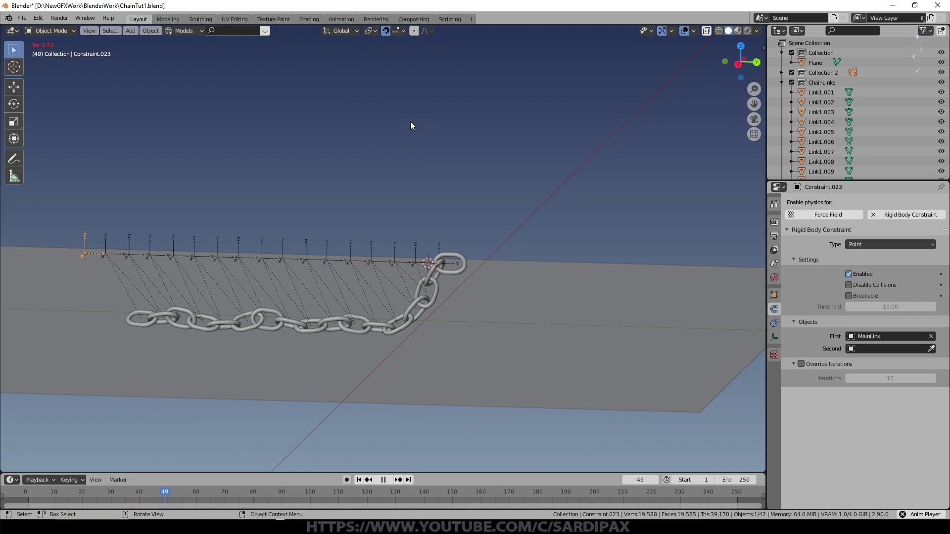
scroll(348, 213, "up", 1)
scroll(348, 213, "up", 3)
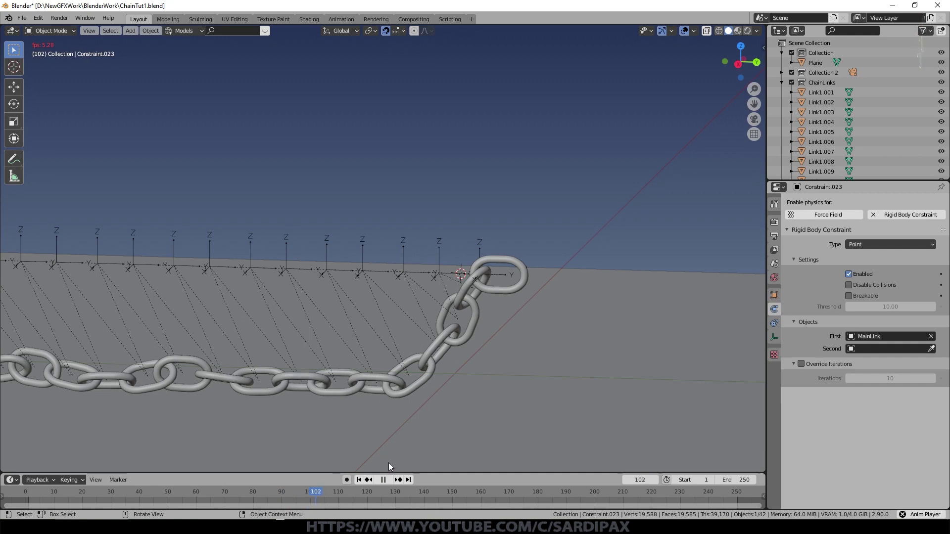
left_click(359, 480)
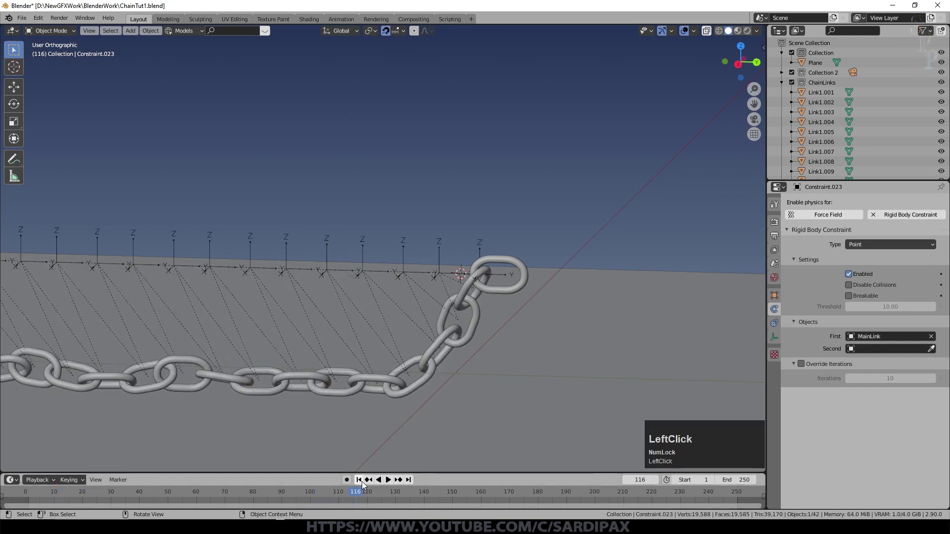
left_click(360, 481)
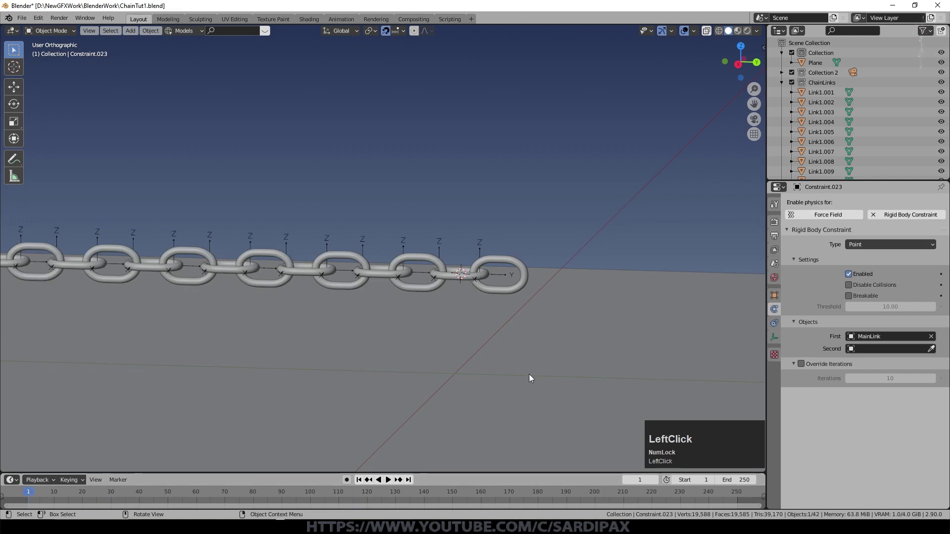
Step: Add a mesh cube, scale it up, and place it just past the MainLink end of the chain in the right orthographic view
left_click(519, 278)
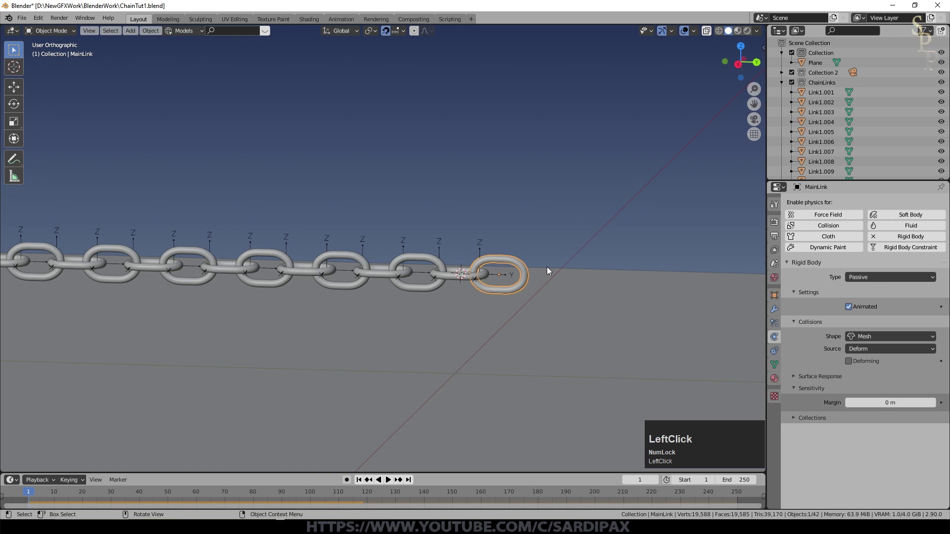
key("shift+a")
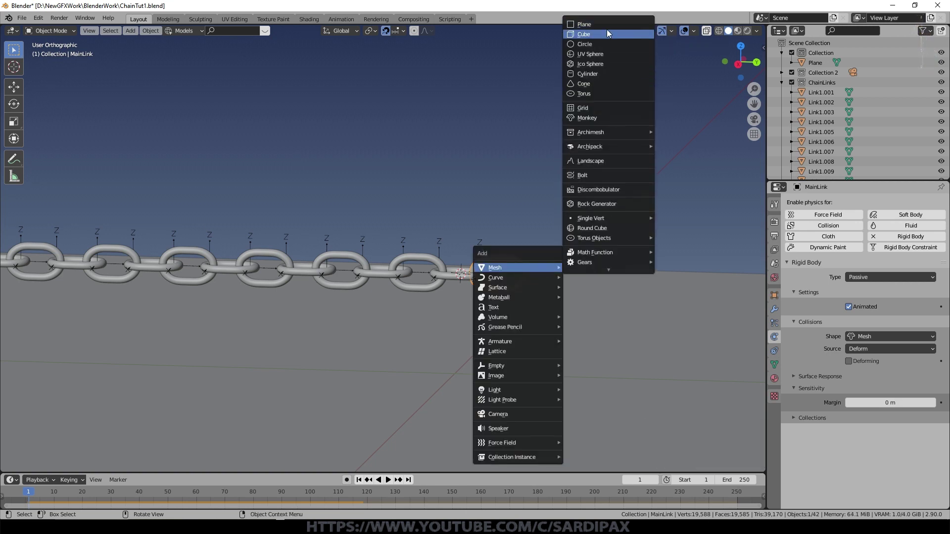
left_click(607, 33)
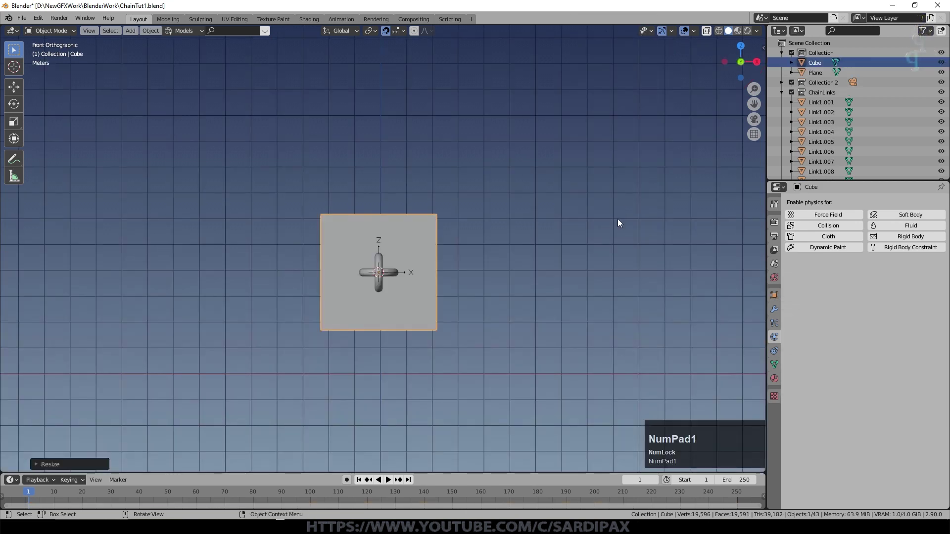
key("KP_3")
scroll(563, 221, "down", 3)
key("g")
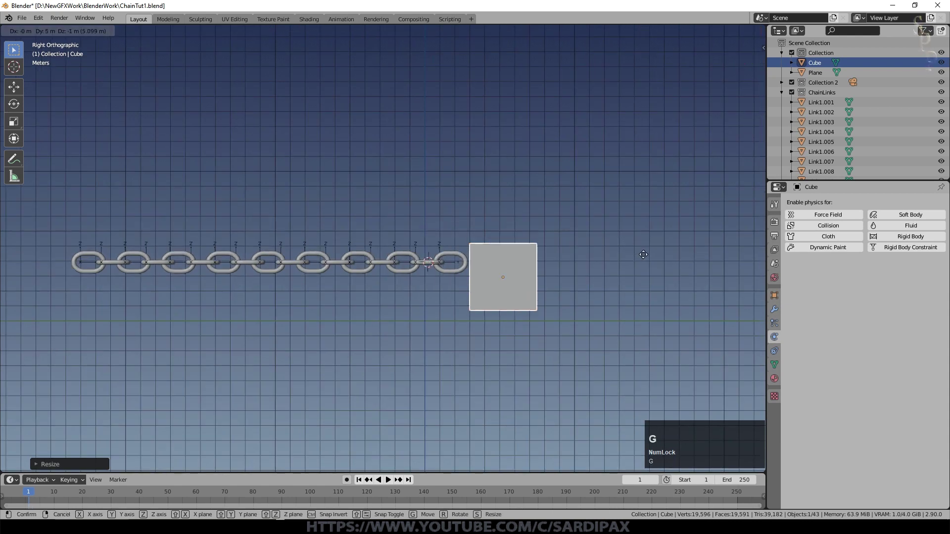
left_click(557, 226)
Step: Lower the cube so that it rests on the plane just past MainLink
middle_click_drag(557, 226, 556, 226)
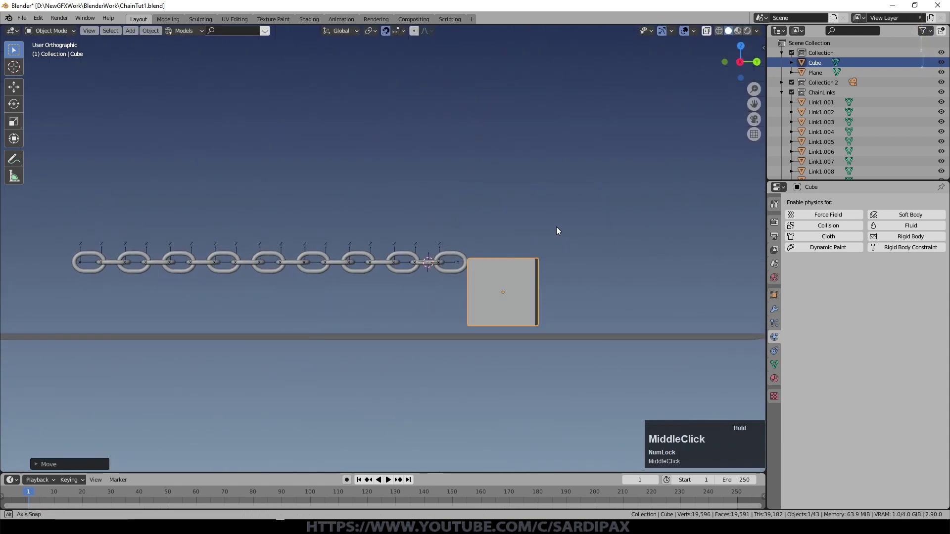
key("g")
key("z")
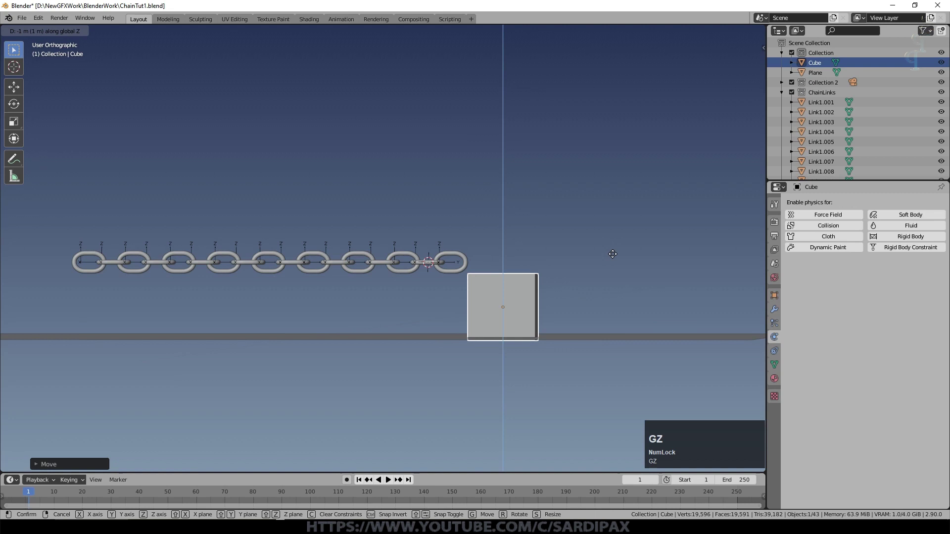
left_click(605, 237)
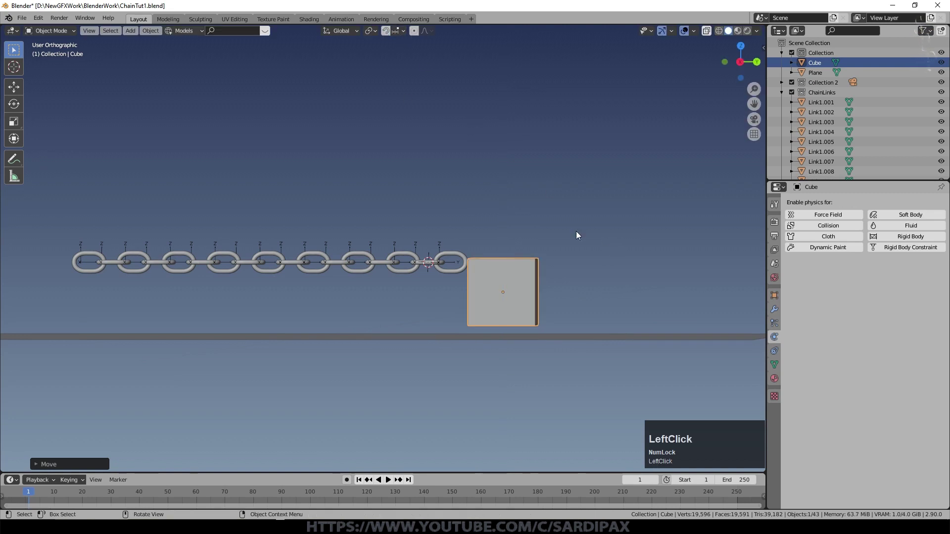
key("g")
left_click(607, 247)
Step: Stretch the cube along the X axis into a long block across the chain's end
middle_click_drag(567, 201, 492, 230)
key("s")
key("x")
left_click(692, 254)
Step: Give the cube a new material with a light blue viewport display colour
left_click(776, 380)
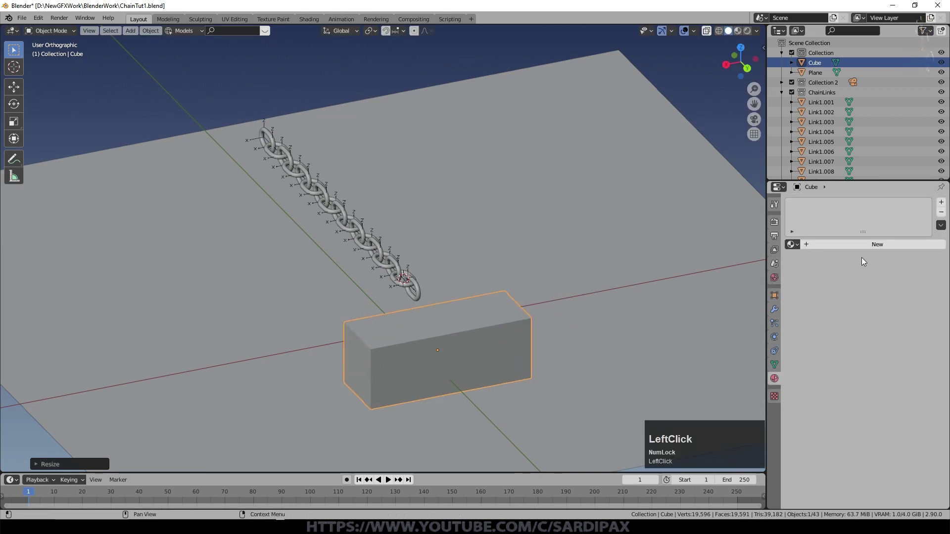
left_click(865, 245)
scroll(858, 277, "down", 10)
left_click(788, 492)
scroll(831, 482, "down", 2)
left_click(881, 468)
left_click_drag(883, 364, 893, 346)
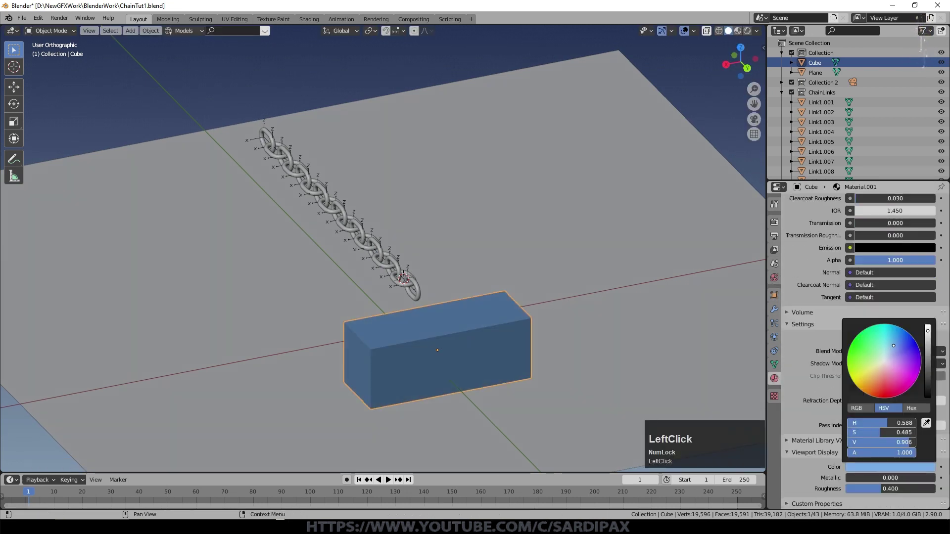
Step: Add a rigid body constraint to the cube and apply its scale
middle_click_drag(457, 241, 460, 244)
left_click(459, 263)
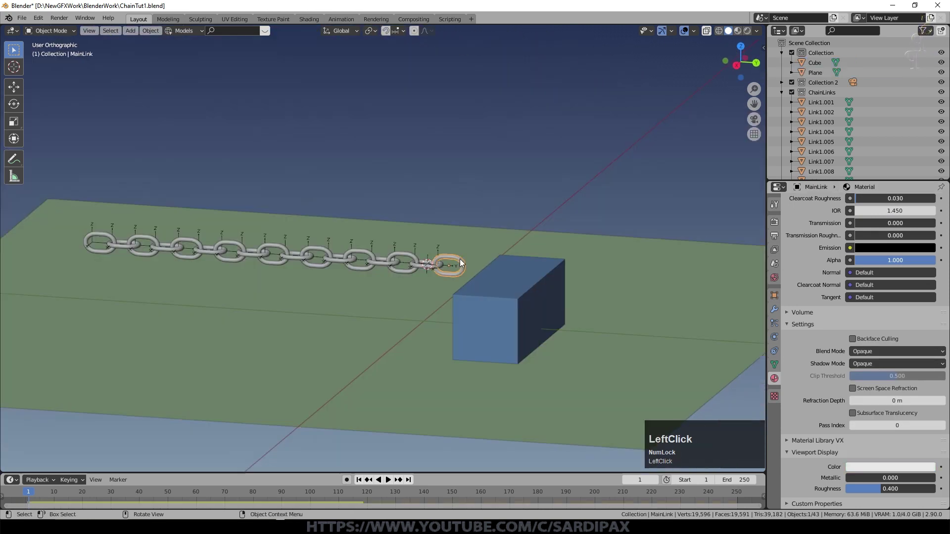
left_click(524, 305)
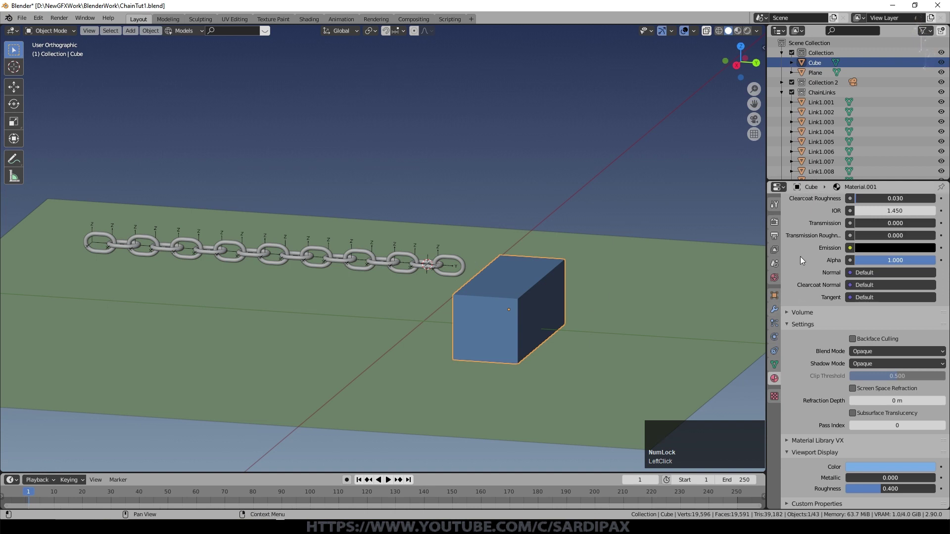
left_click(774, 351)
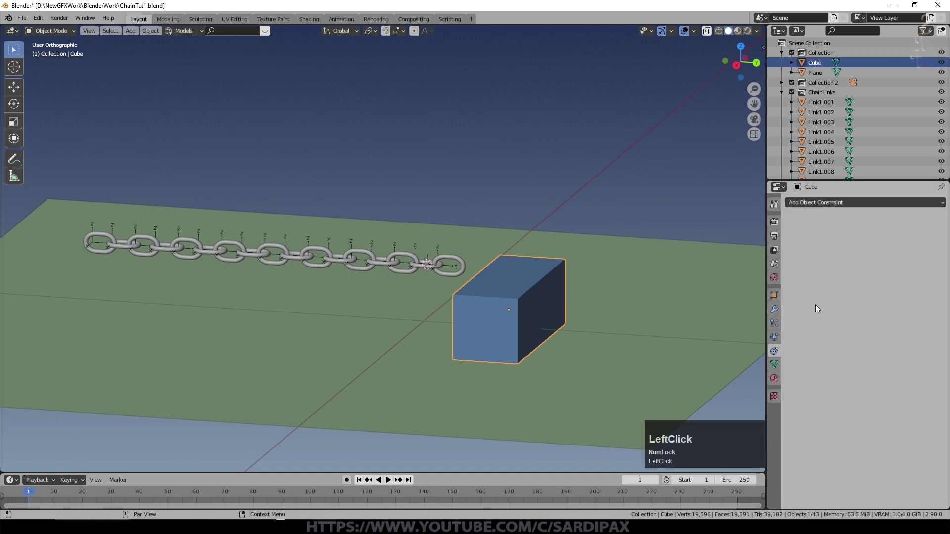
left_click(775, 336)
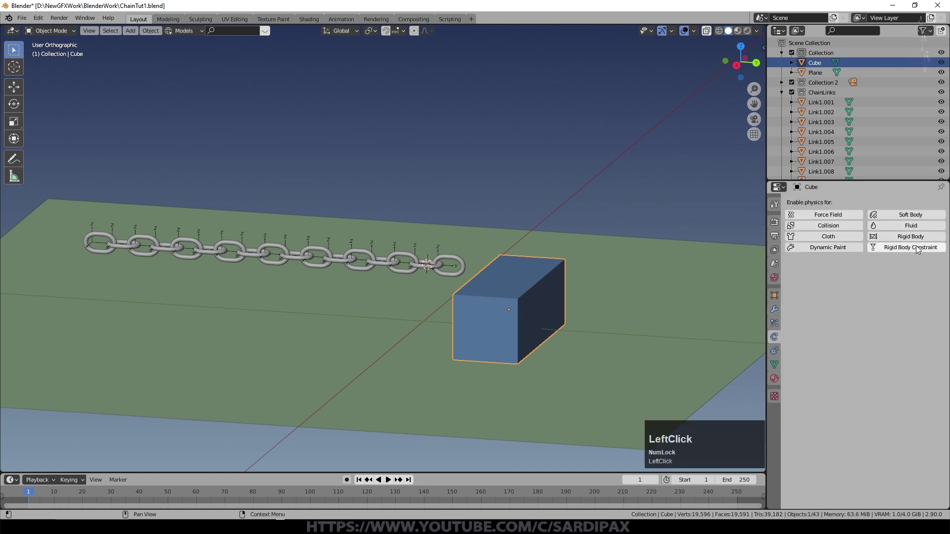
left_click(916, 249)
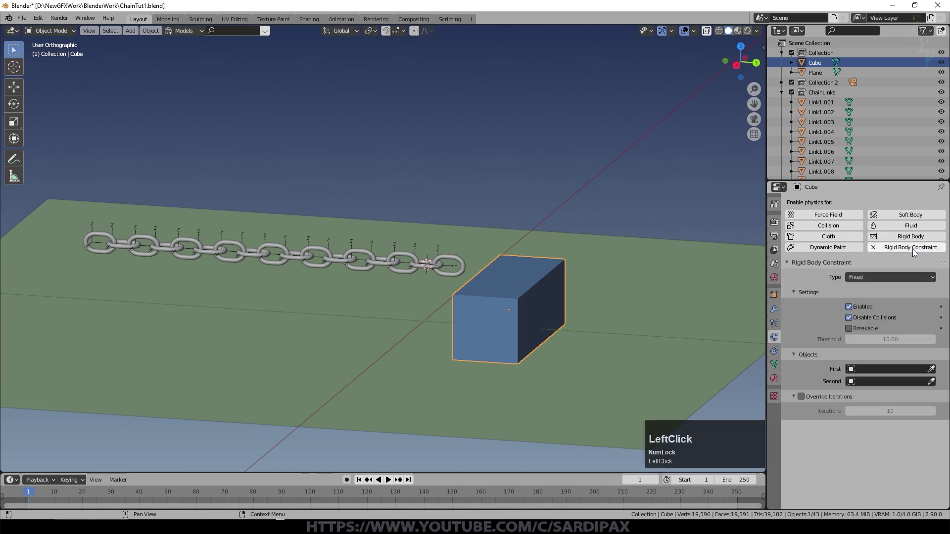
key("ctrl+a")
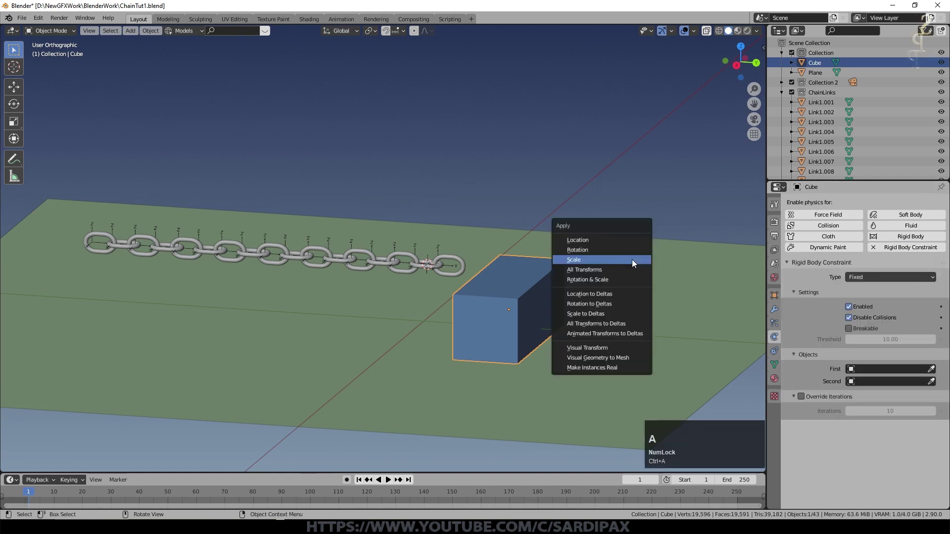
left_click(632, 259)
Step: Replace the cube's rigid body constraint with a passive rigid body
left_click(873, 248)
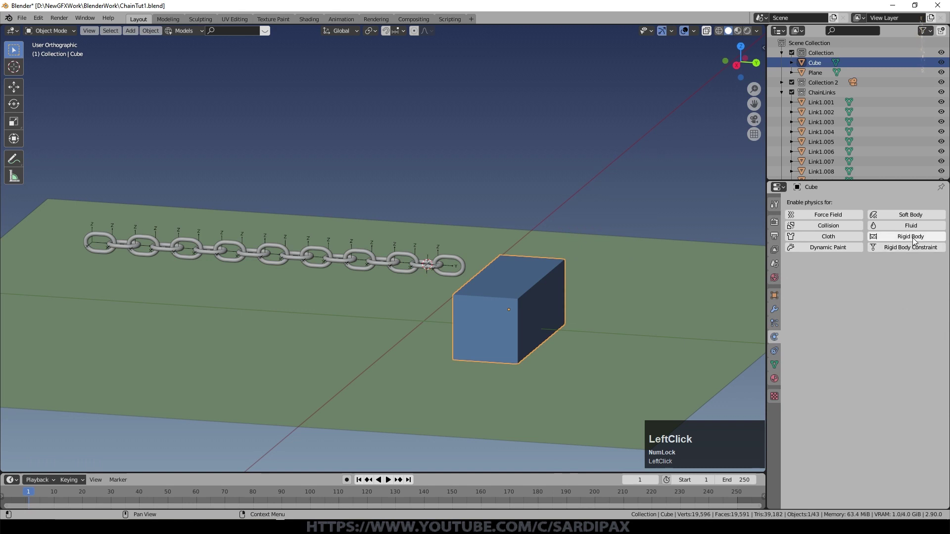
left_click(913, 237)
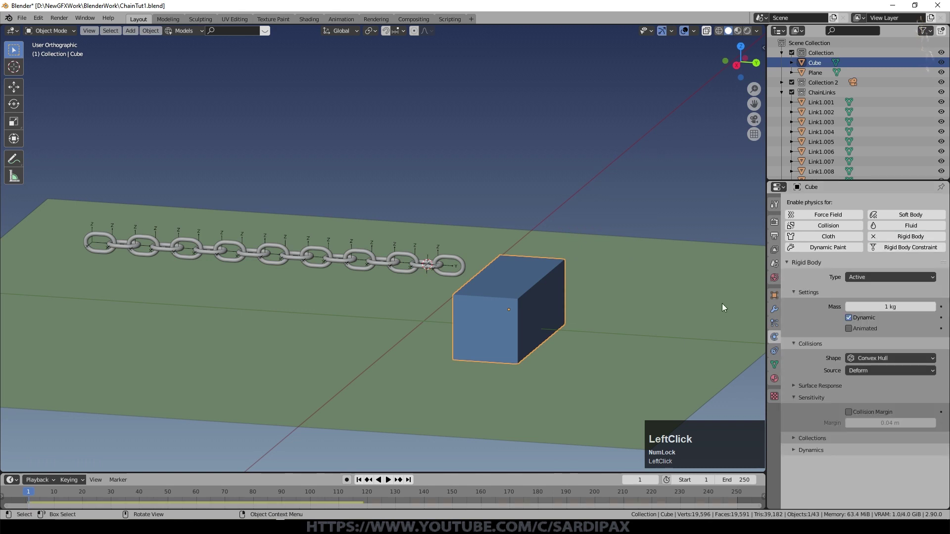
left_click(887, 276)
left_click(862, 296)
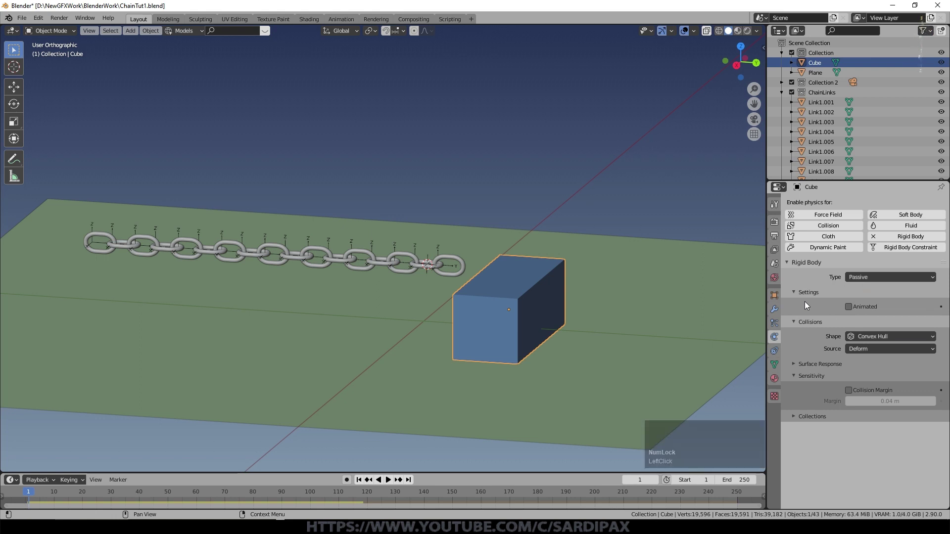
Step: Move the cube about 0.4 m toward the chain along Y and about 0.5 m down in the right orthographic view
middle_click(574, 332)
key("KP_3")
key("g")
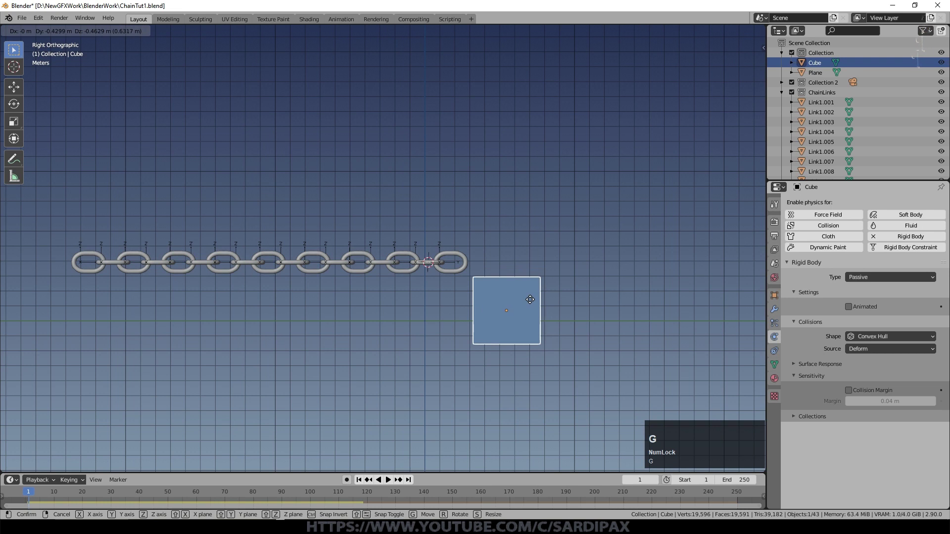
left_click(530, 298)
Step: Insert a location keyframe for the main link at frame 1
left_click(466, 265)
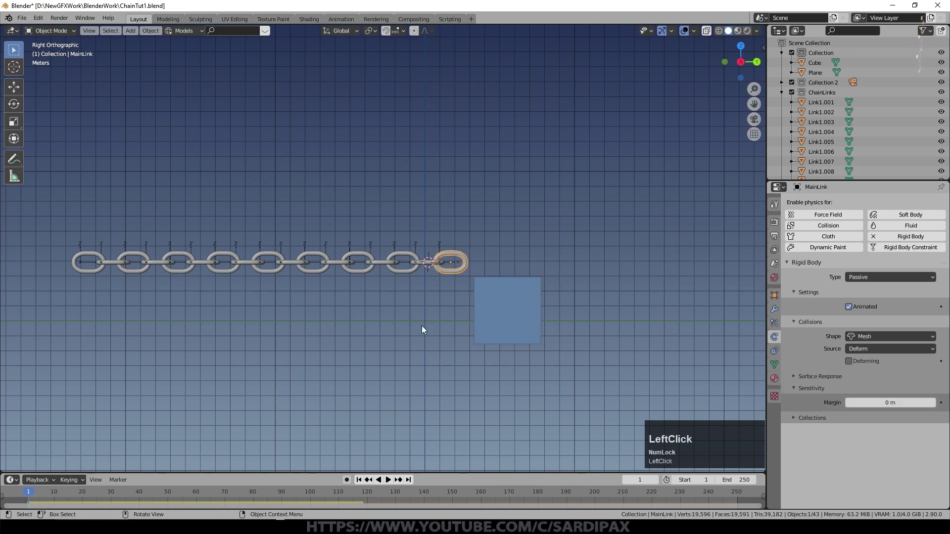
key("i")
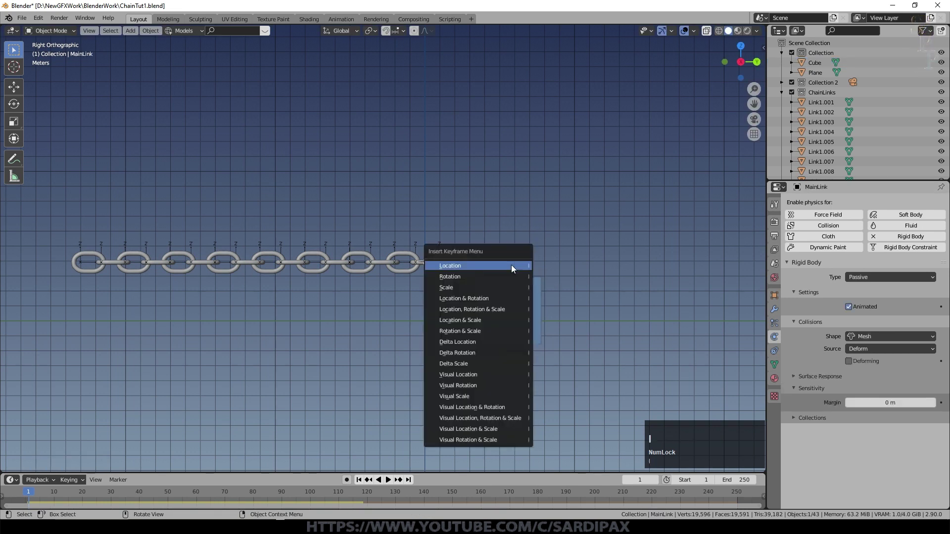
left_click(510, 269)
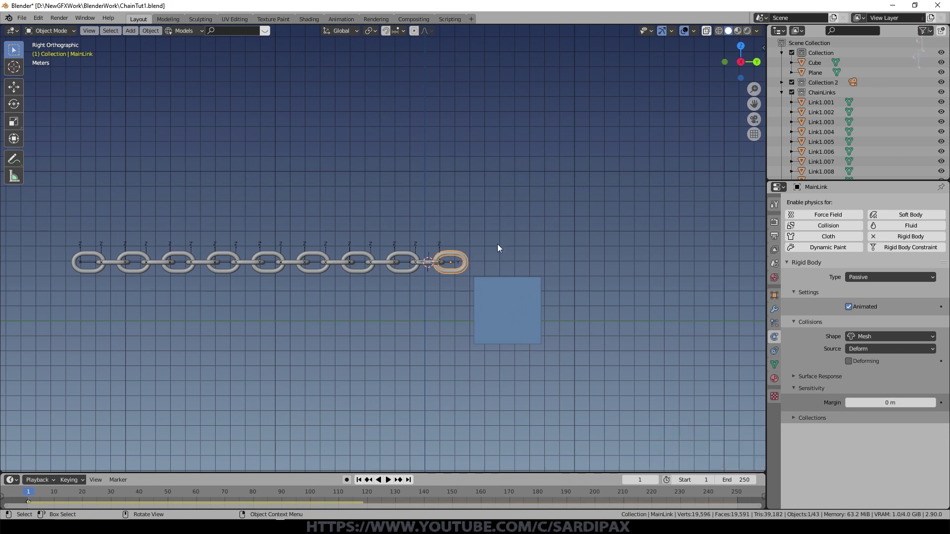
middle_click_drag(497, 245, 498, 256)
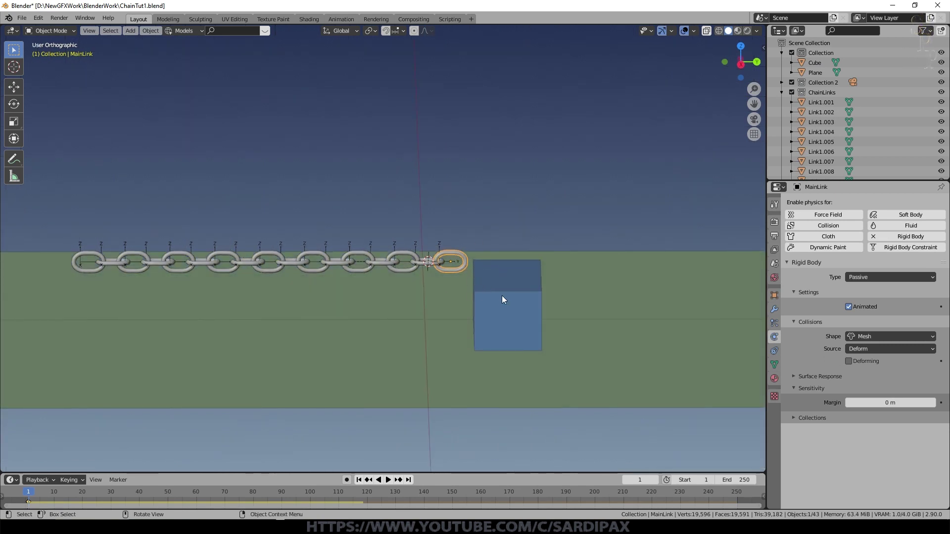
Step: Turn off the main link's Animated setting, move the link along Y past the block at frame 150, and keyframe its location there
left_click(848, 306)
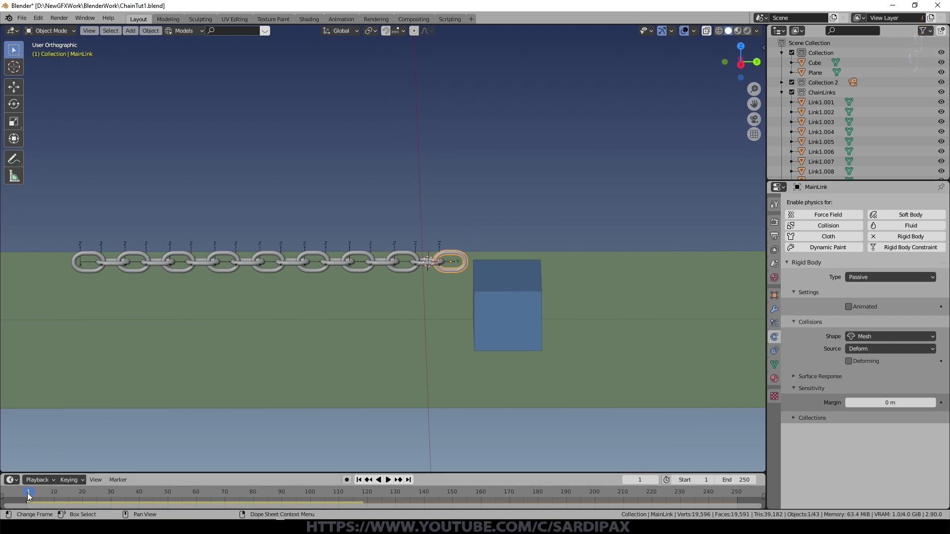
left_click_drag(28, 497, 255, 496)
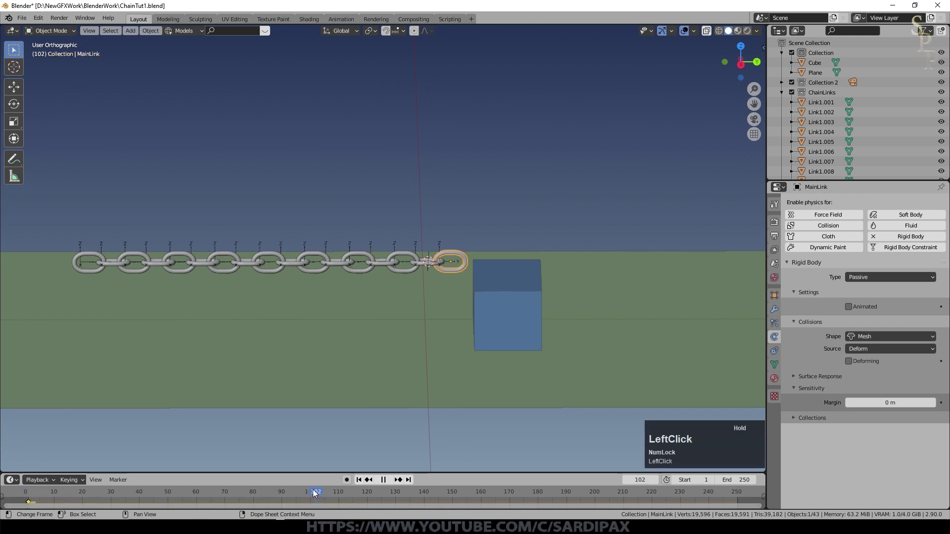
key("g")
key("y")
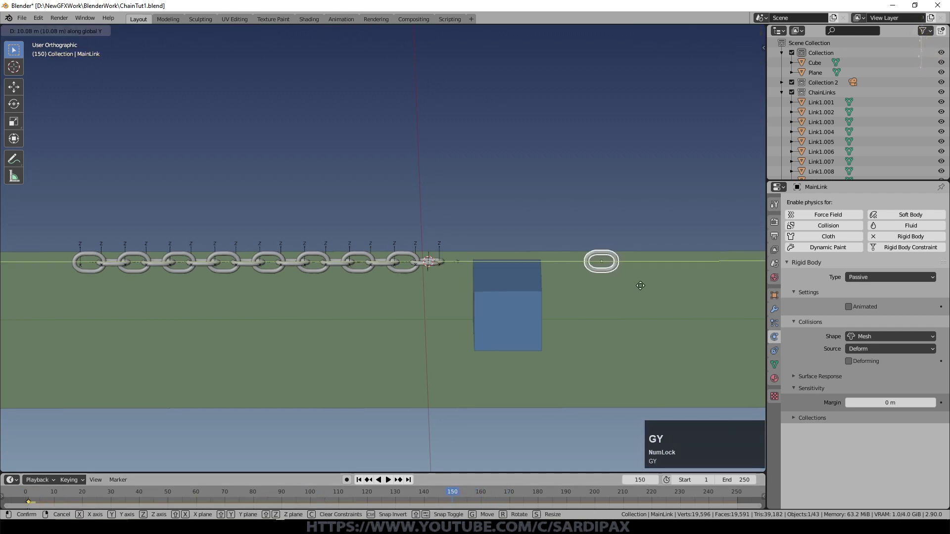
left_click(688, 287)
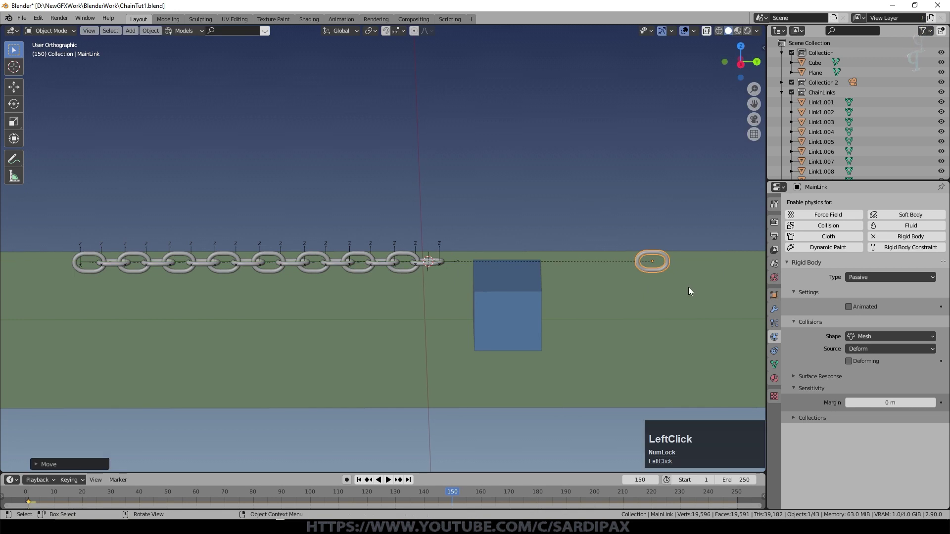
key("i")
left_click(688, 287)
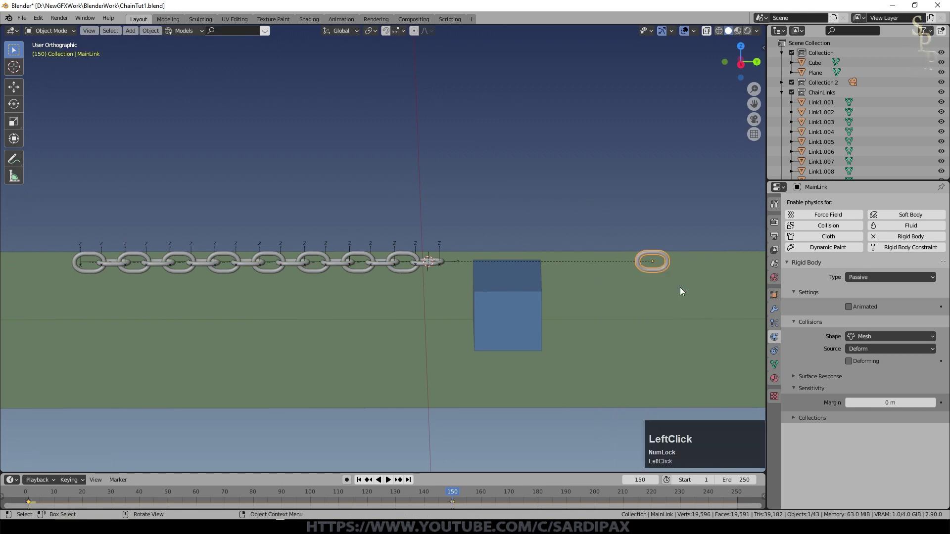
Step: Play the simulation from frame 1, stop and rewind it, and turn the main link's Animated setting back on
left_click(359, 480)
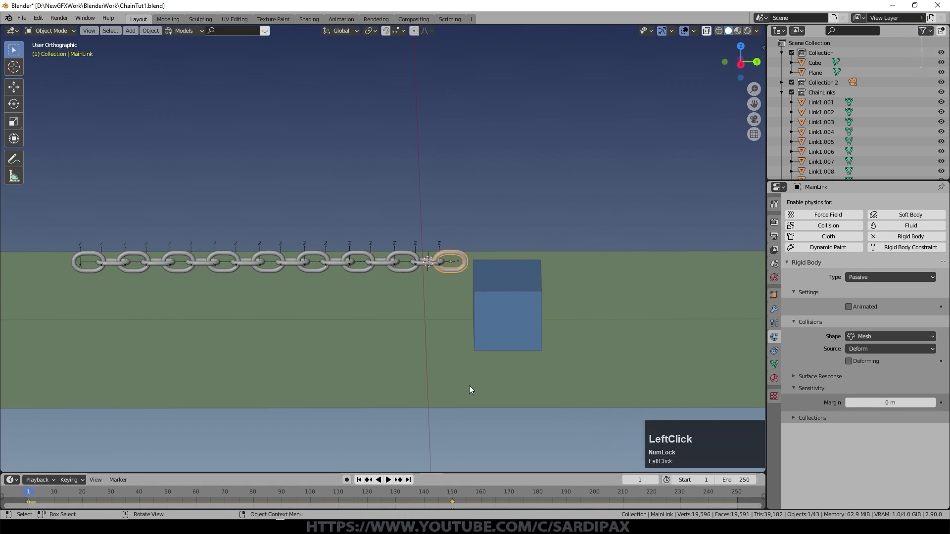
key("space")
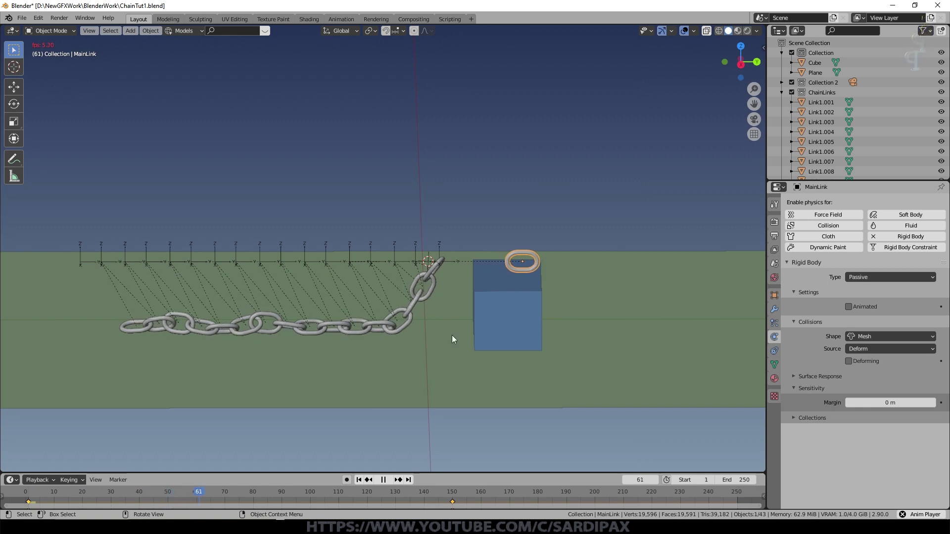
left_click(385, 479)
left_click(360, 480)
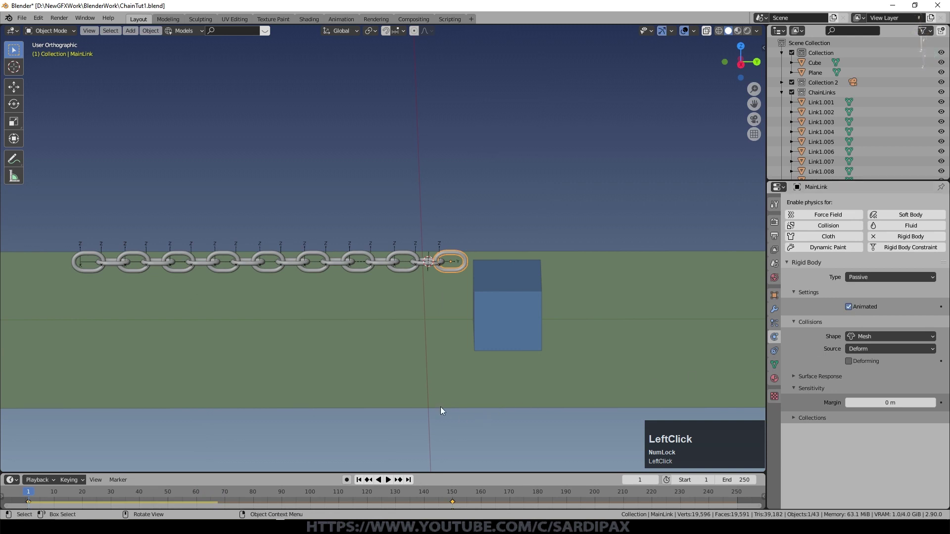
Step: Play the simulation of the chain being pulled over the block, inspect it from an oblique angle, and rewind to frame 1
key("space")
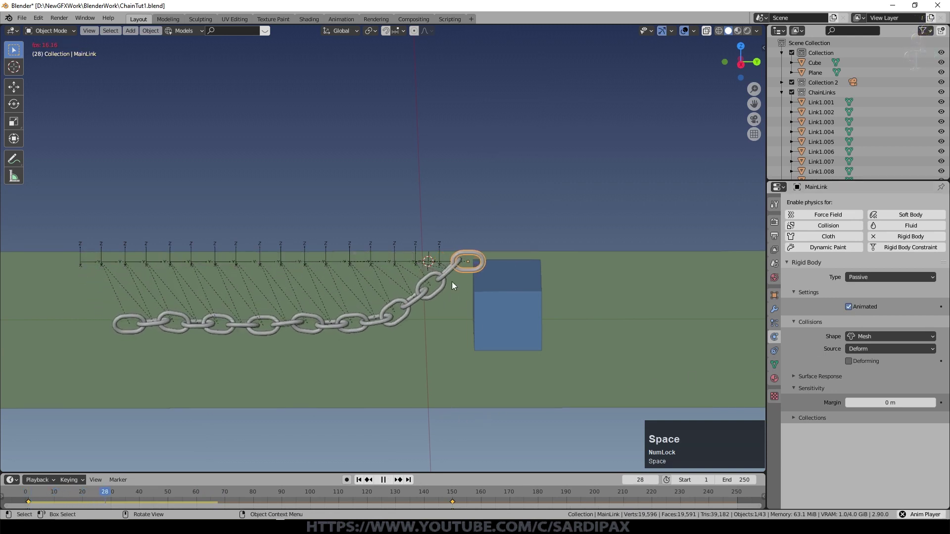
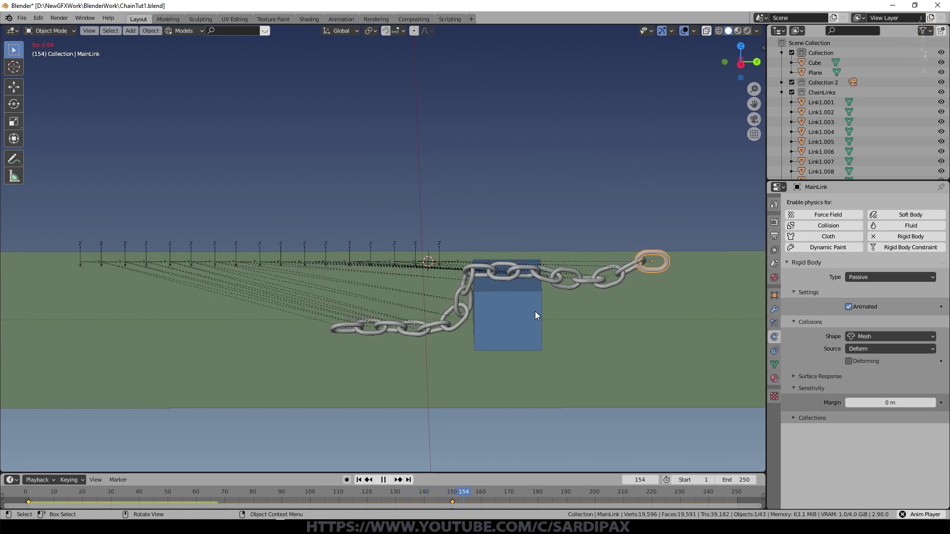
middle_click_drag(535, 311, 420, 468)
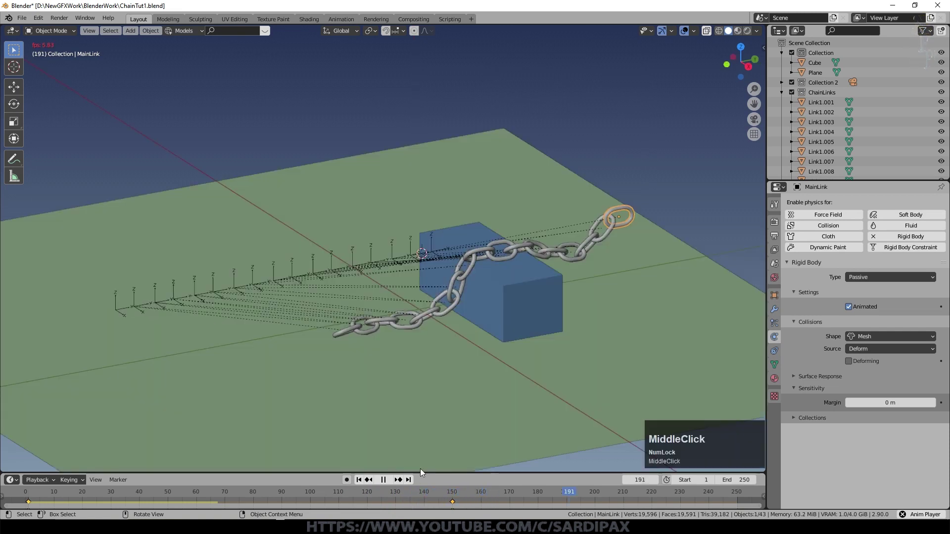
left_click(358, 479)
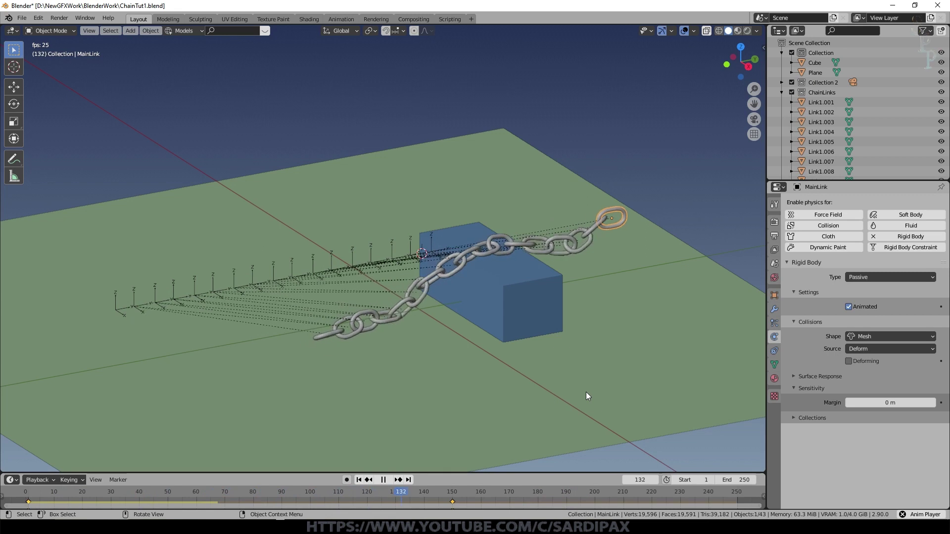
left_click(383, 480)
left_click(359, 480)
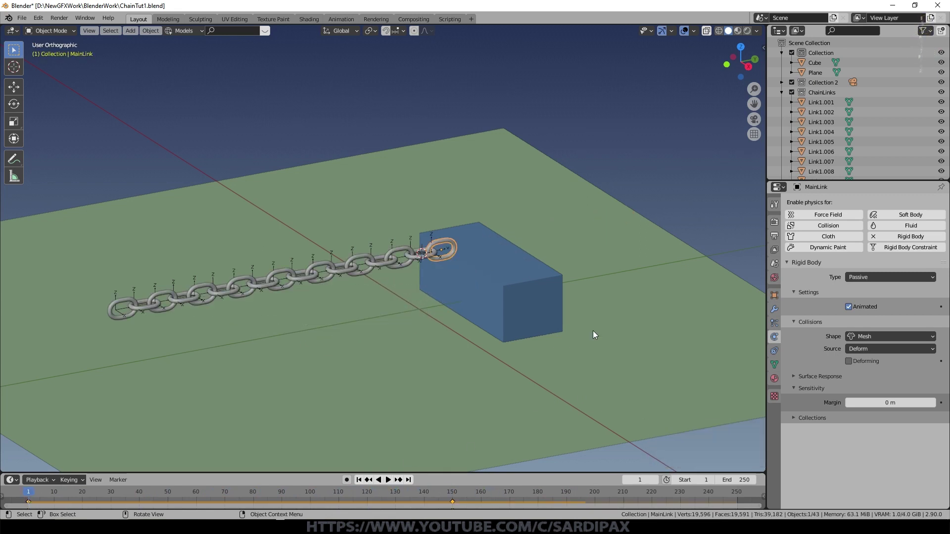
Step: Delete the main link's keyframe at frame 150 and return to frame 1
left_click(398, 480)
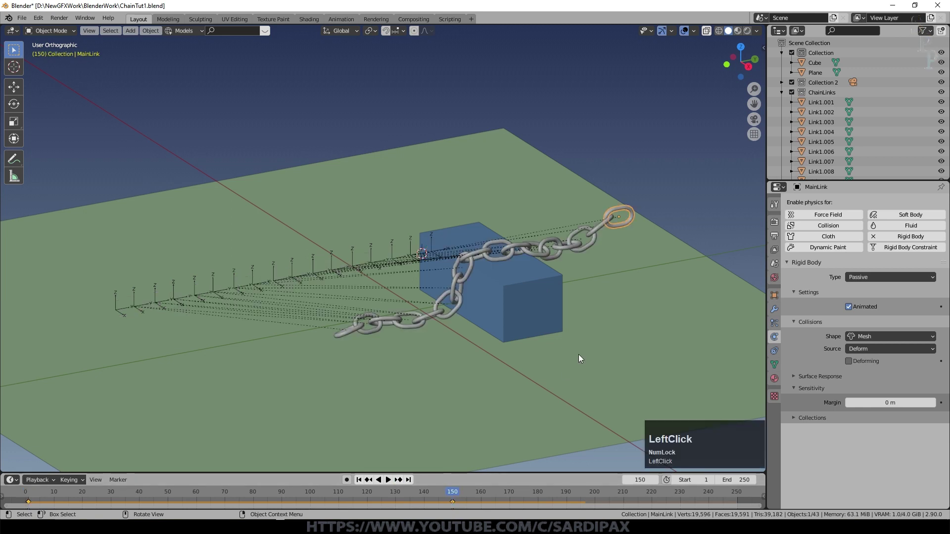
key("alt+i")
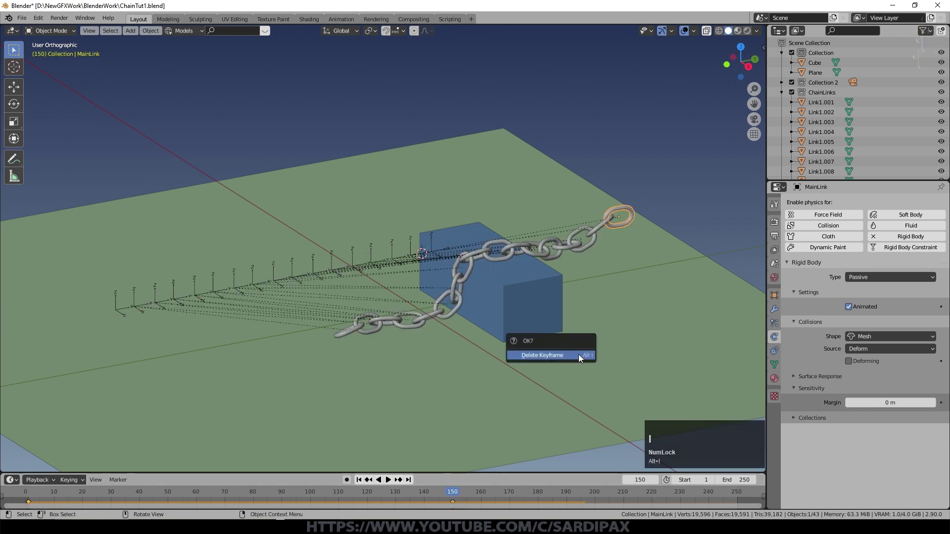
left_click(579, 354)
left_click(358, 479)
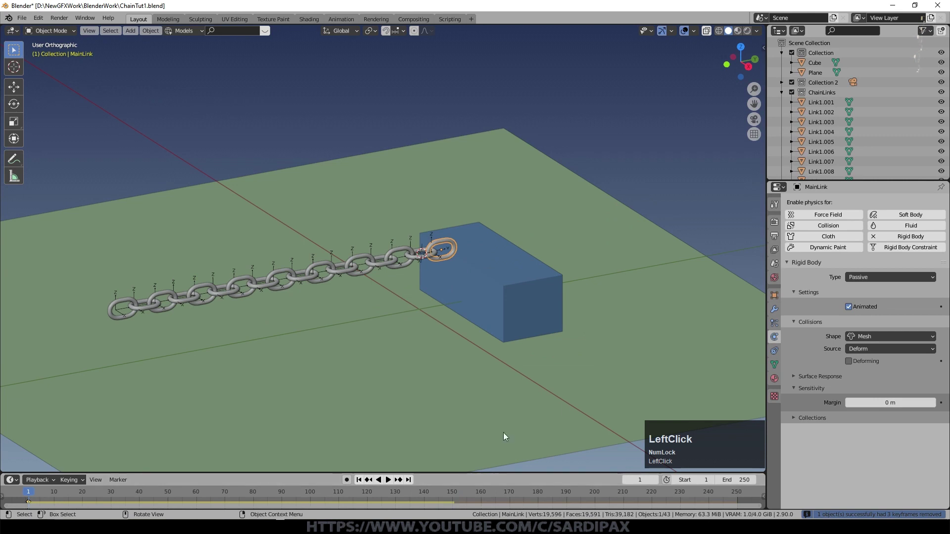
Step: Play the simulation with the main link stationary, and leave the main link selected at frame 1
key("space")
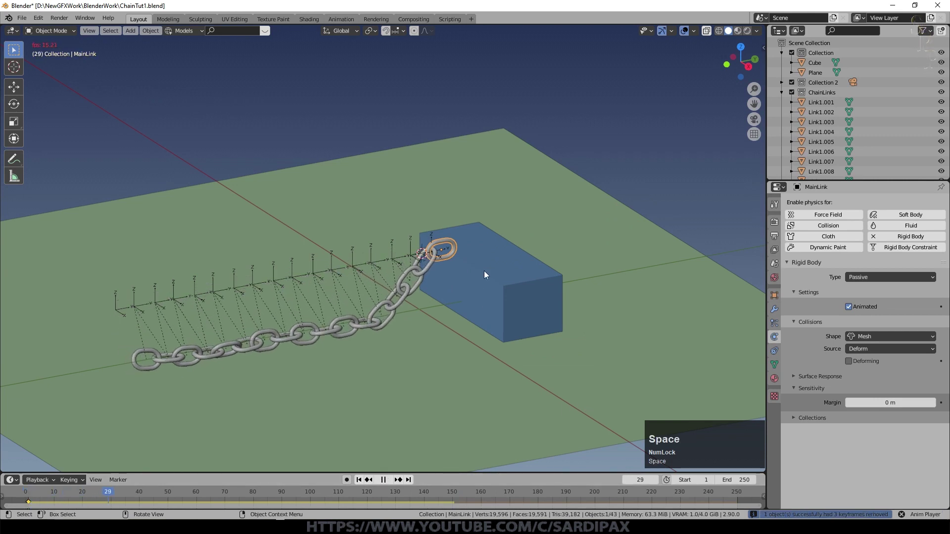
left_click(514, 276)
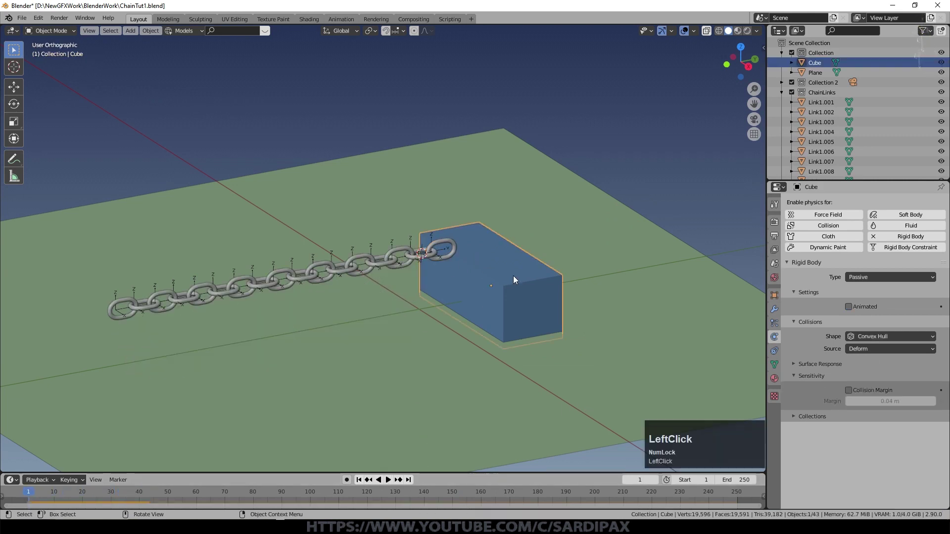
left_click(514, 253)
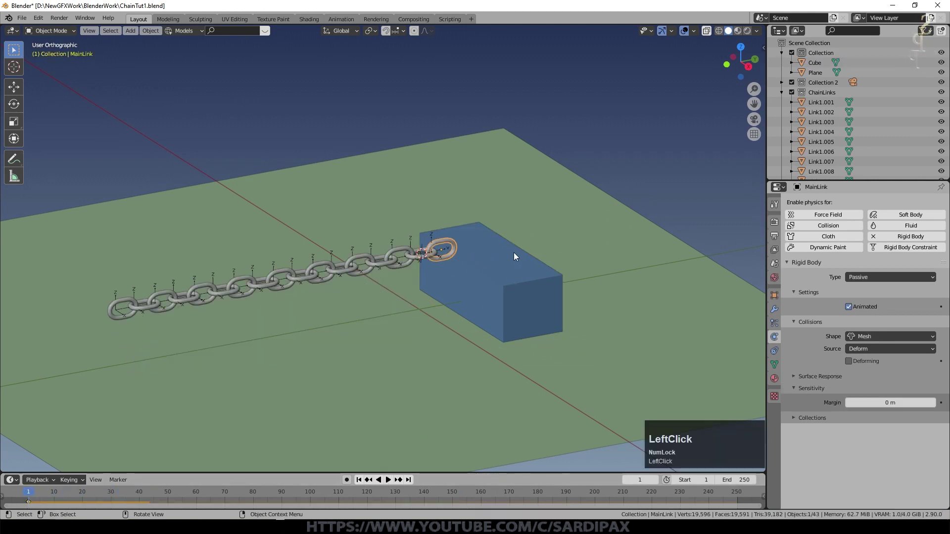
Step: Split the 3D viewport horizontally and turn the upper area into a Graph Editor
left_click(766, 25)
left_click_drag(764, 24, 762, 197)
left_click(17, 31)
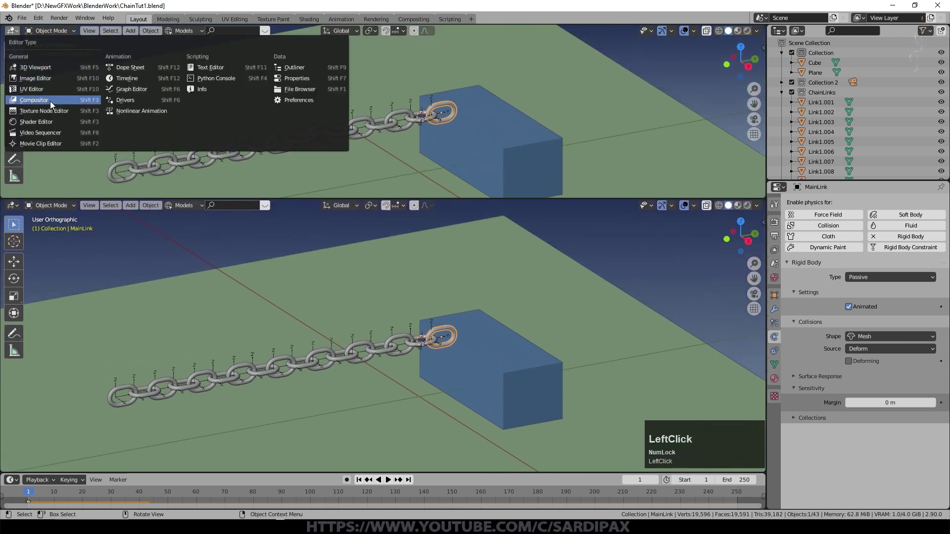
left_click(126, 89)
Step: Add a Built-In Function modifier to the main link's Z Location curve
left_click(54, 97)
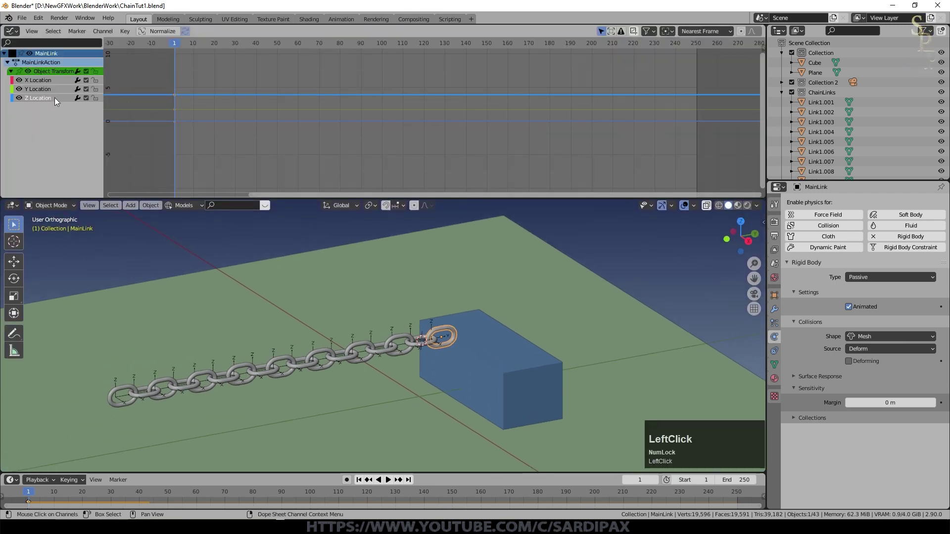
key("n")
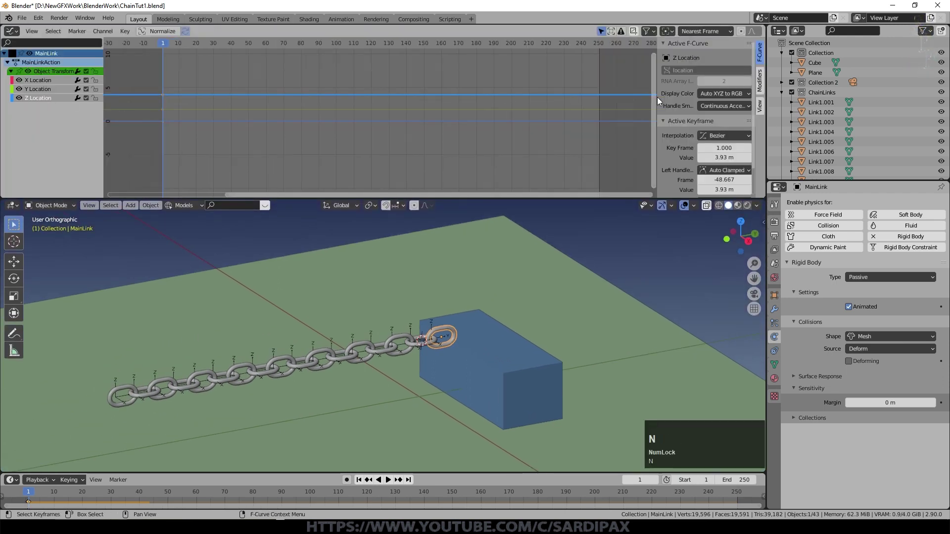
left_click(762, 81)
left_click(716, 58)
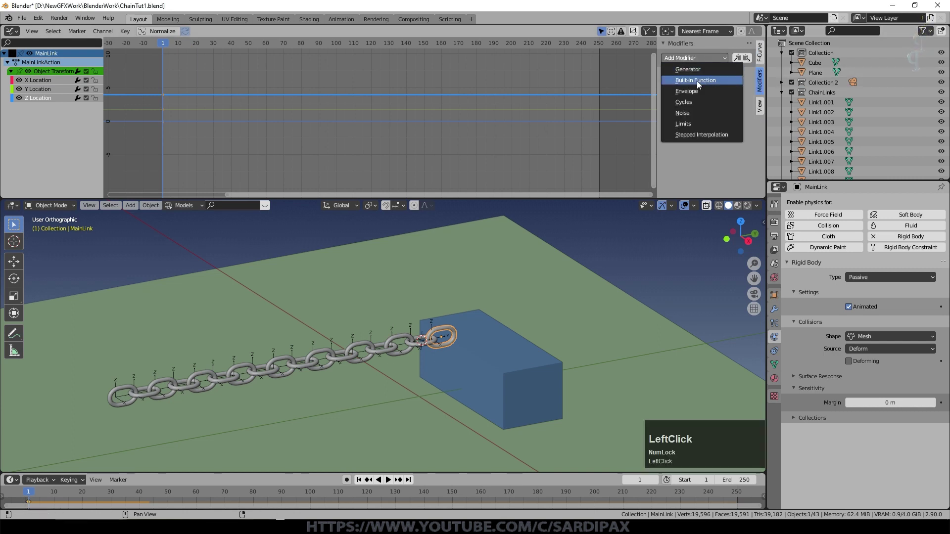
left_click(697, 81)
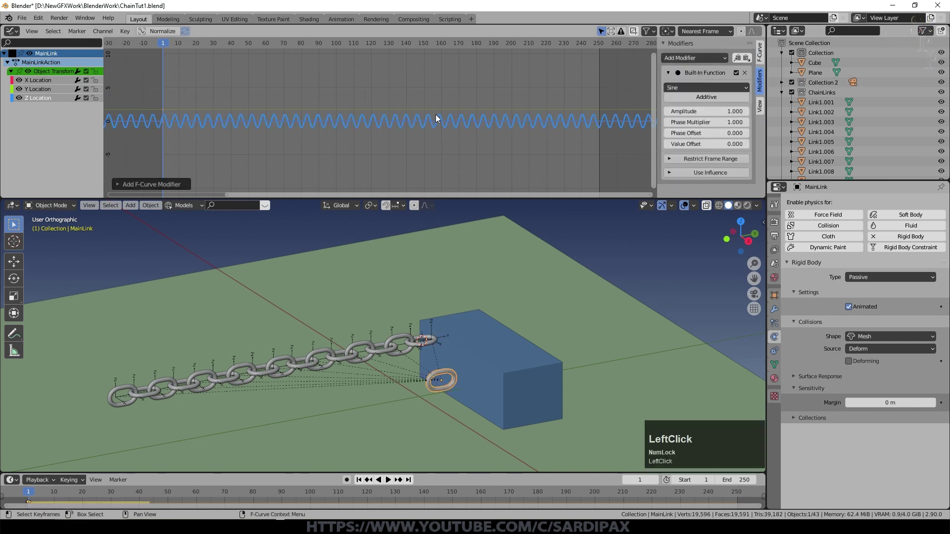
Step: Set the sine modifier's Phase Multiplier to 0.1 and preview the main link's motion
left_click(706, 122)
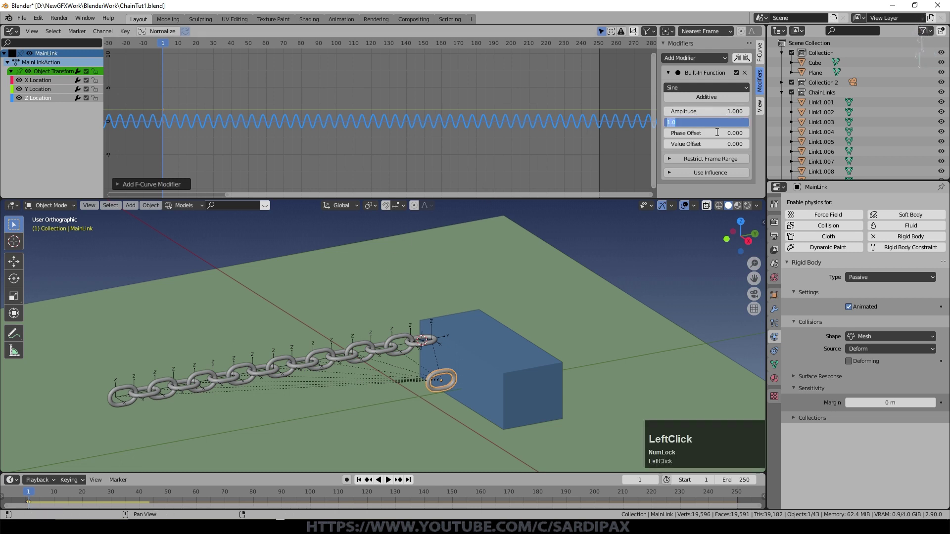
type(".1")
key("Return")
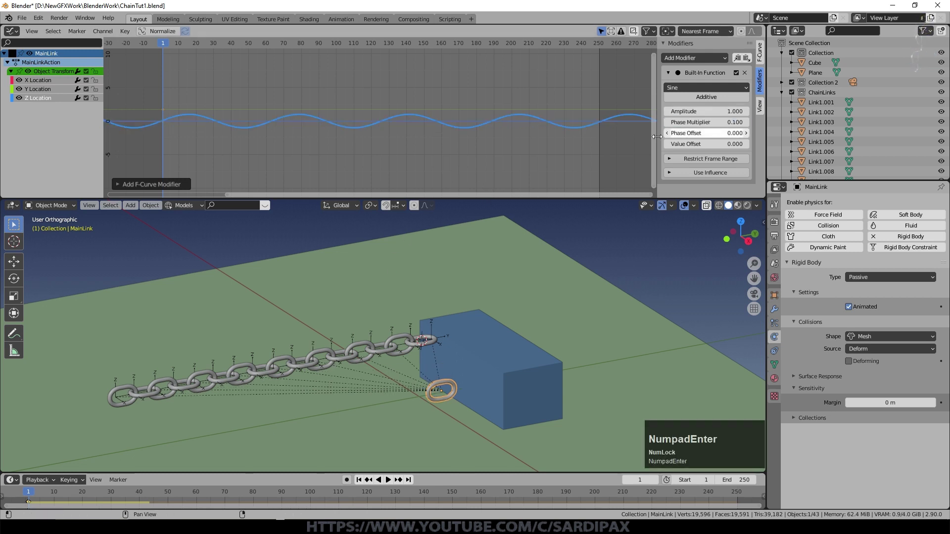
key("space")
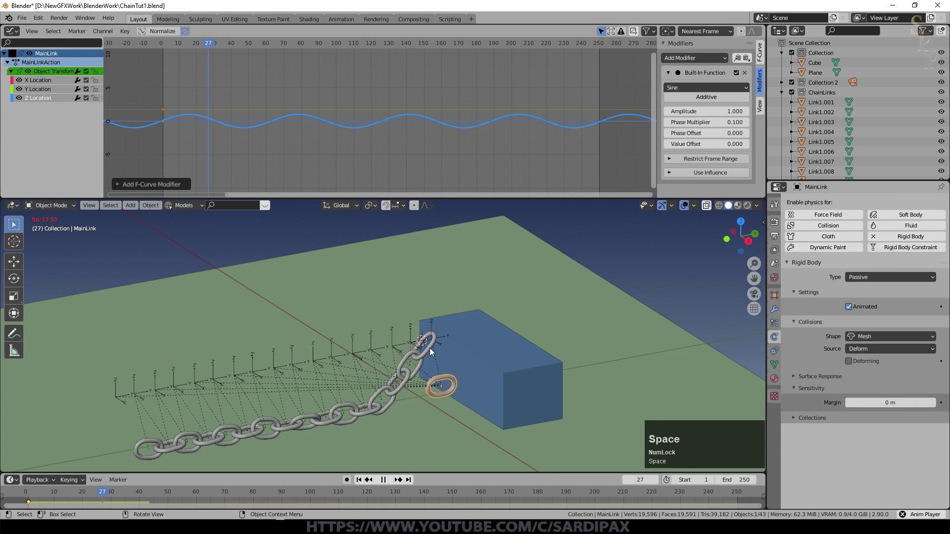
key("space")
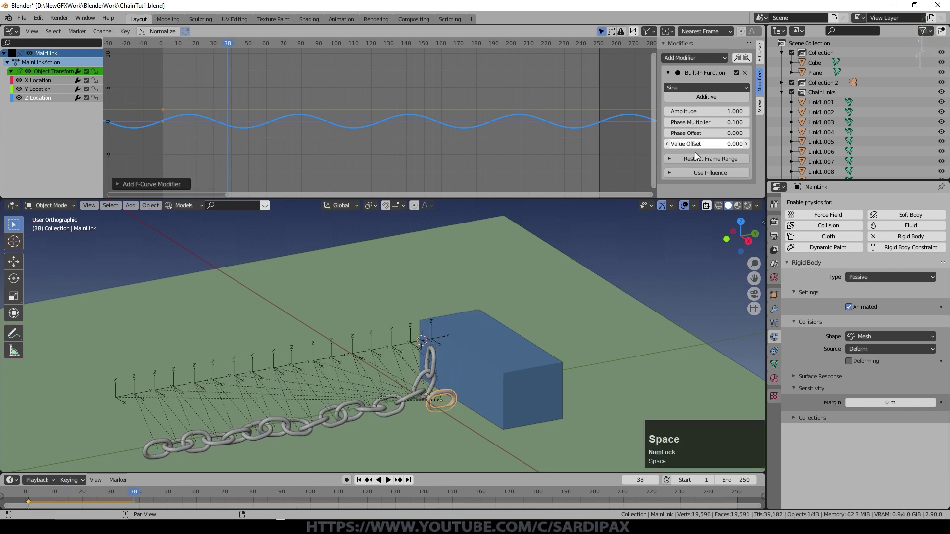
Step: Raise the sine modifier's Value Offset to 4.6 and check the main link's height against the chain at frame 1
left_click_drag(697, 144, 748, 145)
key("space")
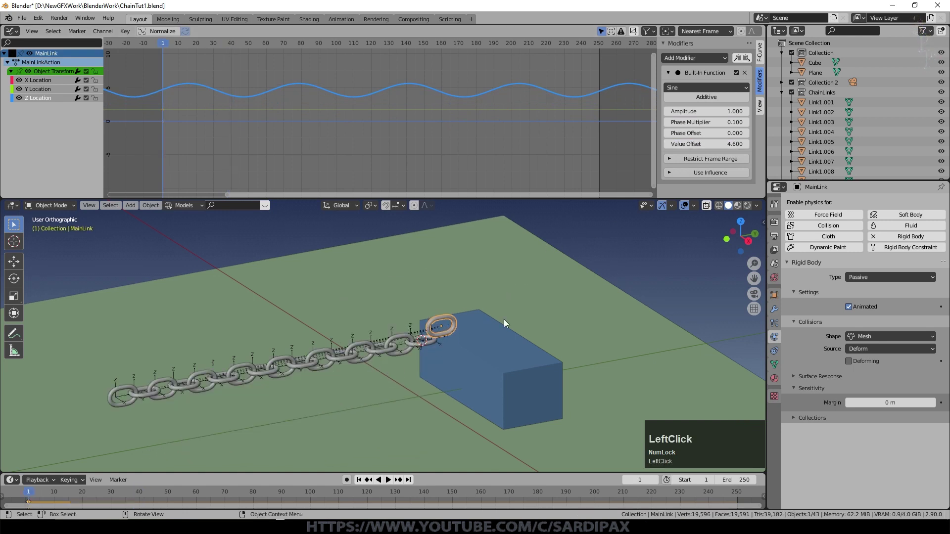
middle_click_drag(504, 324, 472, 307)
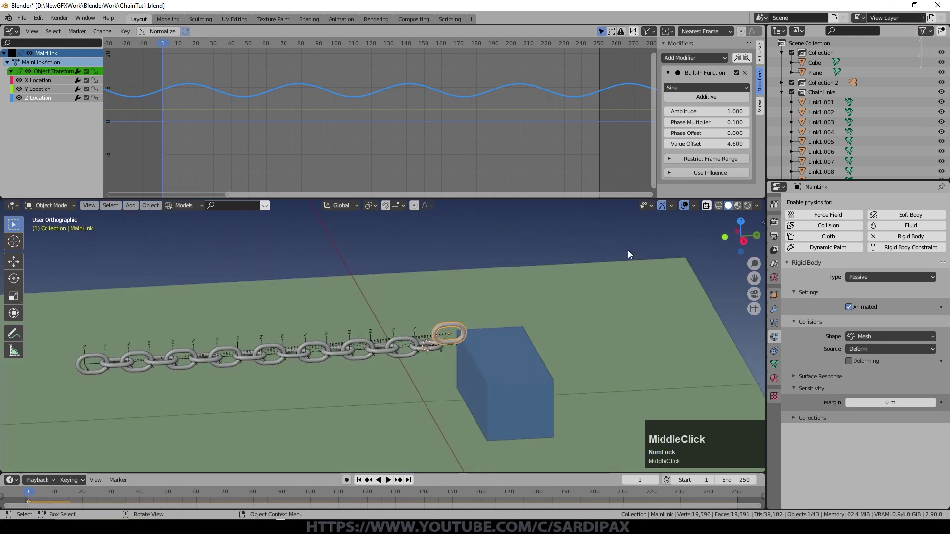
Step: Set the sine modifier's Amplitude to 9.8 and Value Offset to 2.9, preview the motion, and rewind to frame 1
left_click_drag(722, 144, 693, 144)
left_click_drag(701, 111, 746, 112)
left_click_drag(712, 144, 682, 144)
key("space")
key("space")
left_click(359, 480)
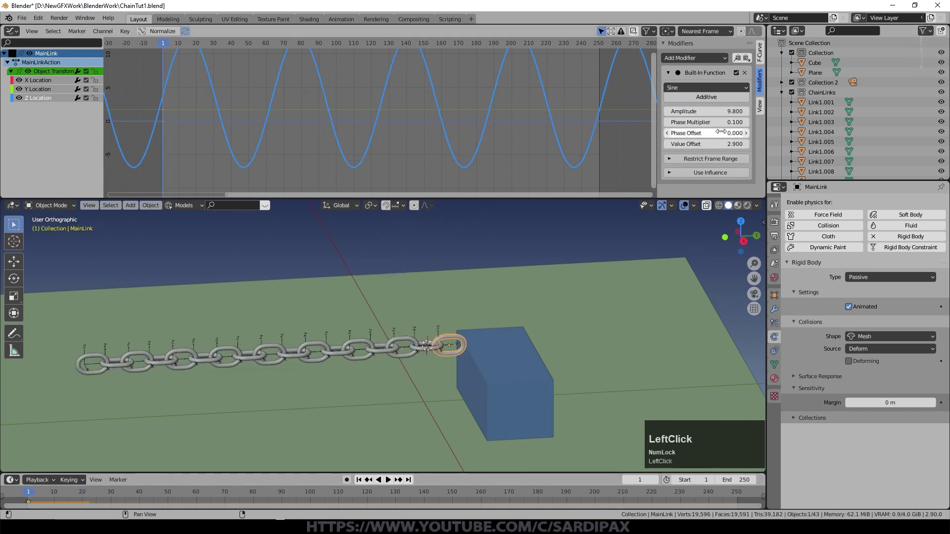
Step: Set the Z Location sine modifier's Amplitude to 5, Phase Multiplier to 0.05 and Value Offset to 3.6
double_click(705, 124)
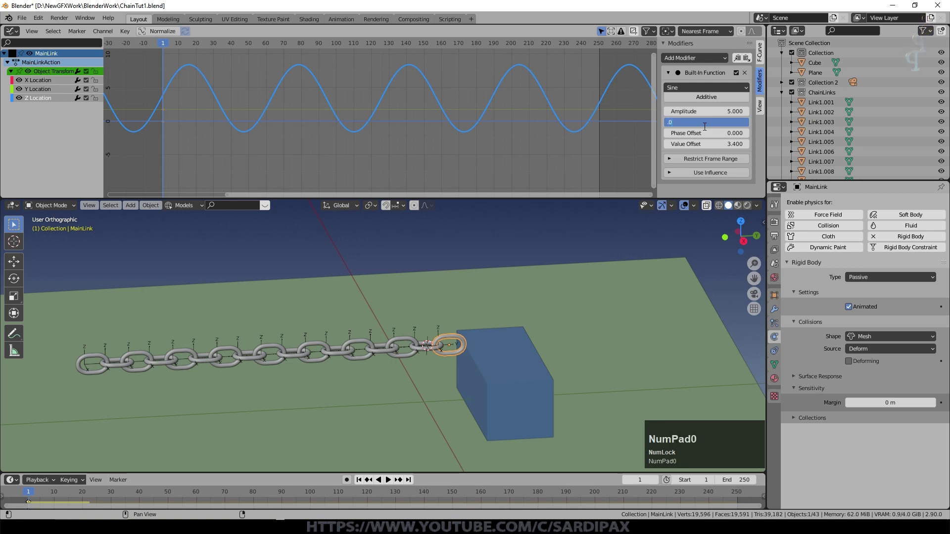
key("KP_Enter")
key("space")
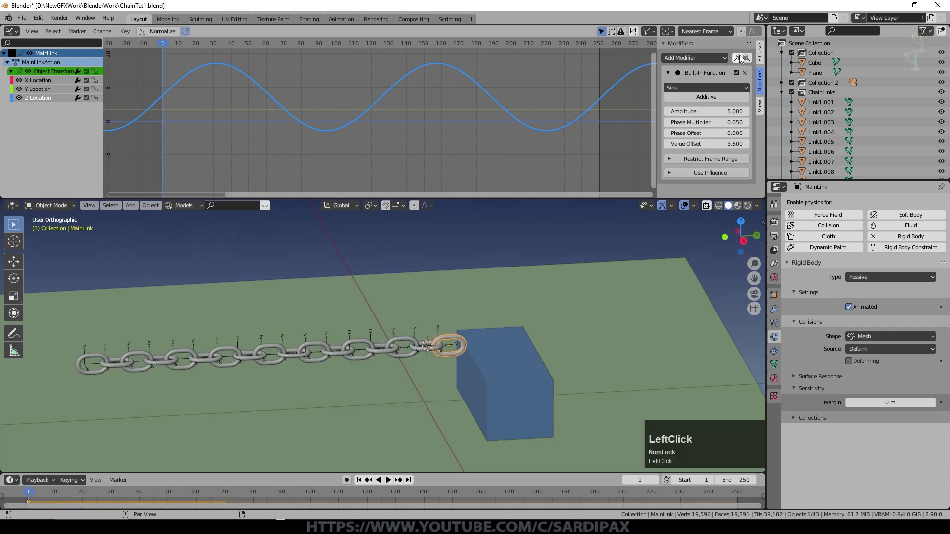
Step: Copy the sine modifier from the Z Location curve to the main link's X Location curve and check it from above
left_click(740, 59)
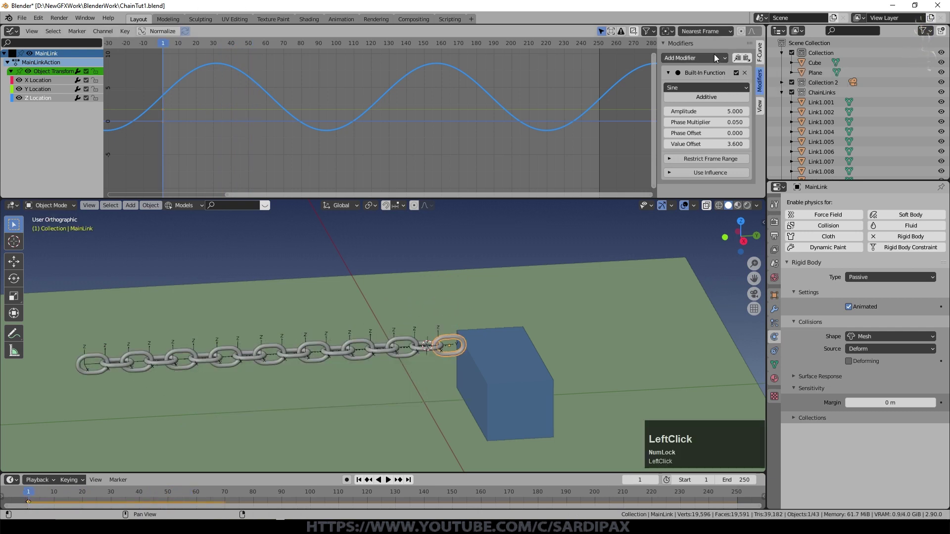
left_click(34, 80)
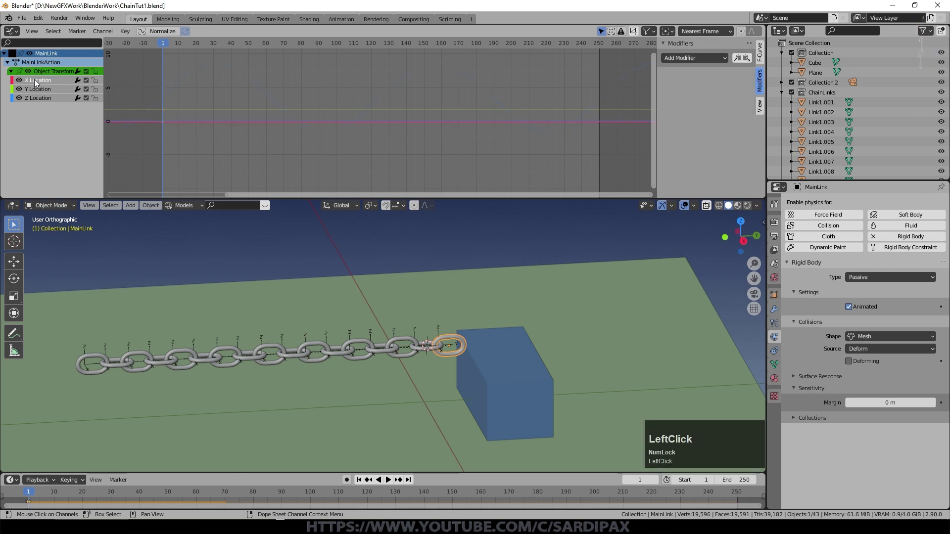
left_click(747, 59)
key("KP_7")
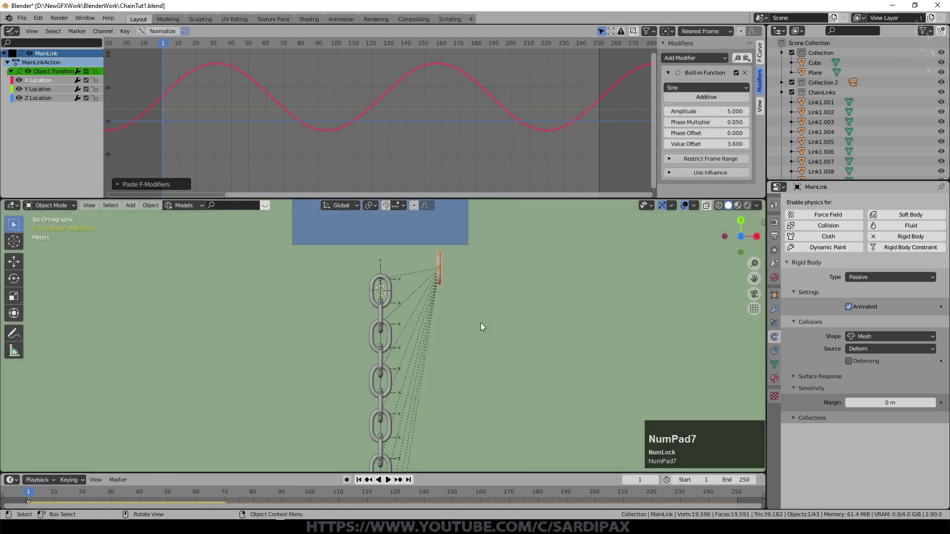
Step: Set the X Location sine modifier's Phase Offset to 1 and Value Offset to -4.4, preview the chain, and rewind to frame 1
left_click_drag(700, 144, 643, 143)
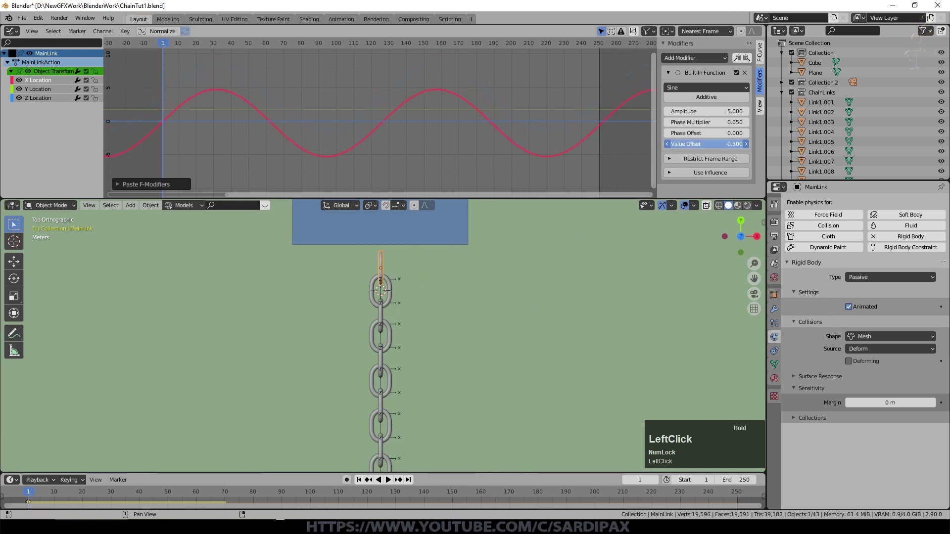
left_click(716, 134)
key("KP_Enter")
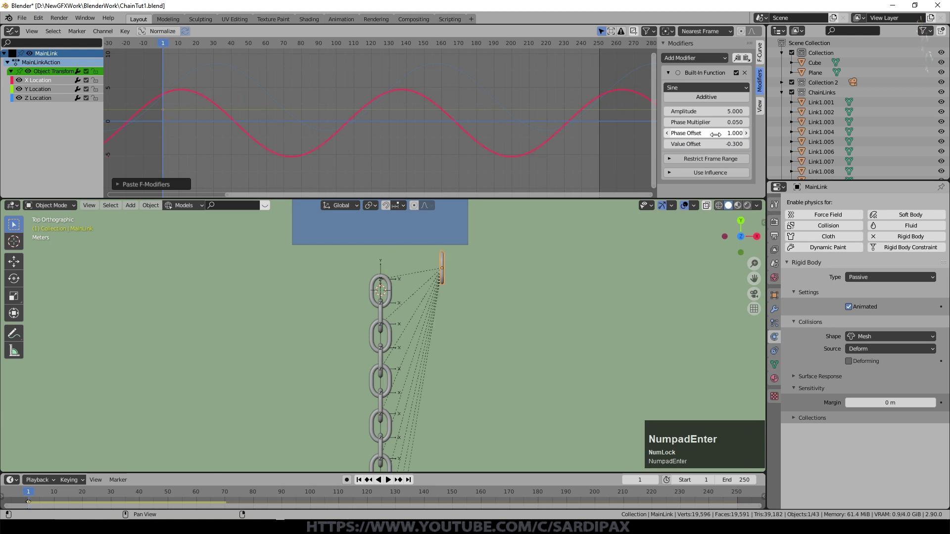
left_click_drag(718, 144, 627, 144)
left_click(388, 480)
middle_click_drag(551, 366, 485, 295)
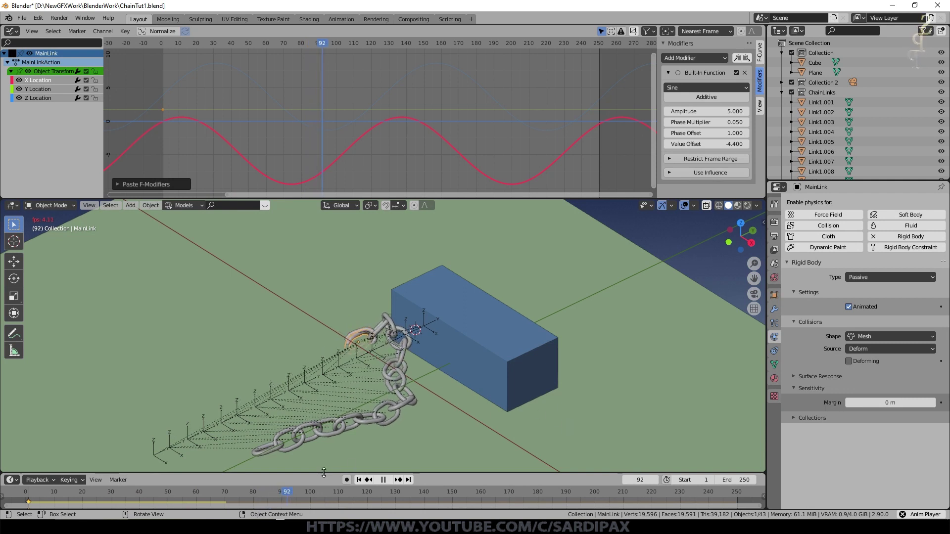
left_click(384, 479)
left_click(360, 480)
Step: Delete the blue block and lower the ground plane about 15 m along Z
left_click(504, 363)
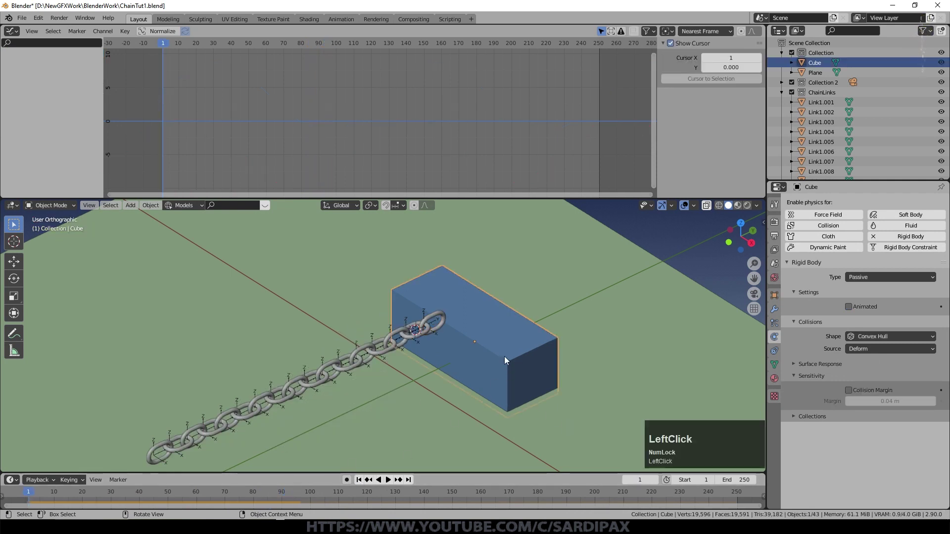
key("Delete")
left_click(496, 381)
key("g")
key("z")
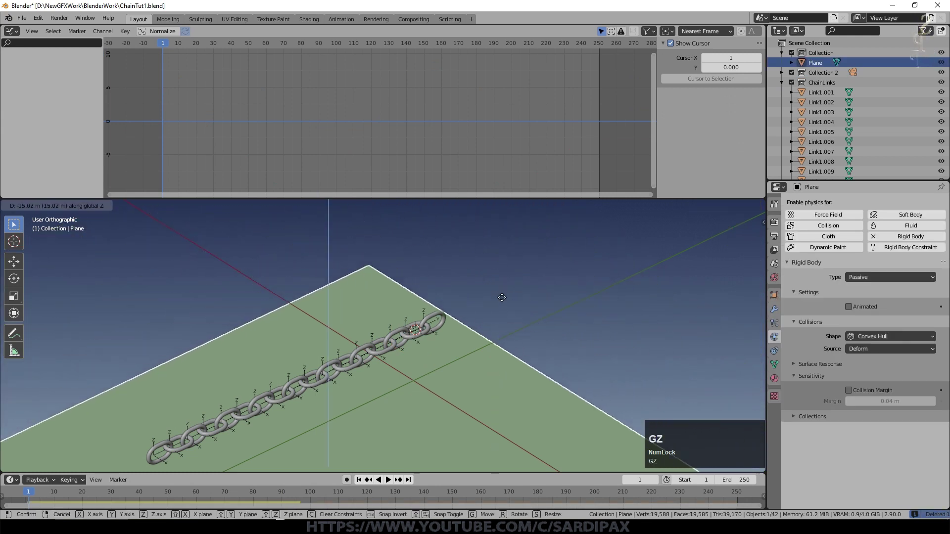
left_click(499, 301)
Step: Play the simulation from frame 1 and examine the chain's free swing from the side
left_click(359, 482)
left_click(387, 480)
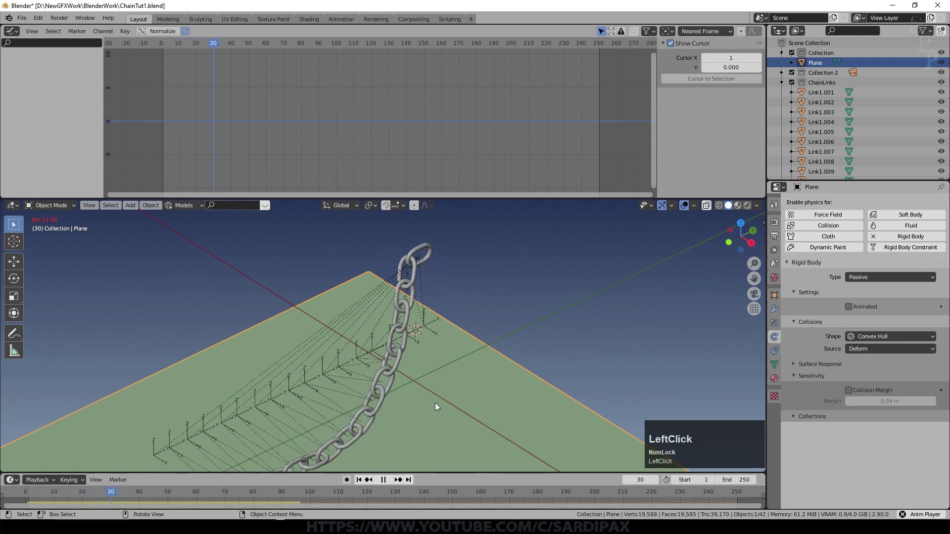
middle_click_drag(492, 383, 399, 380)
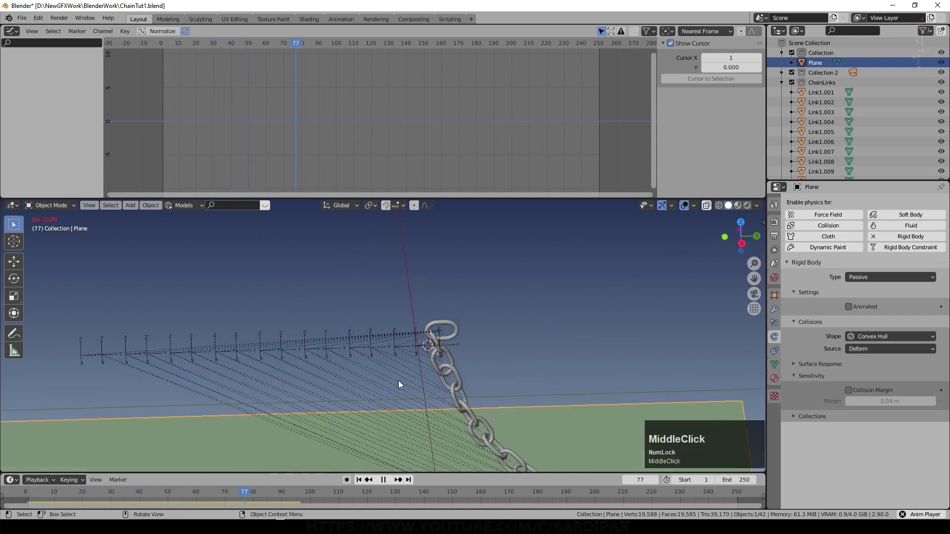
scroll(395, 370, "down", 2)
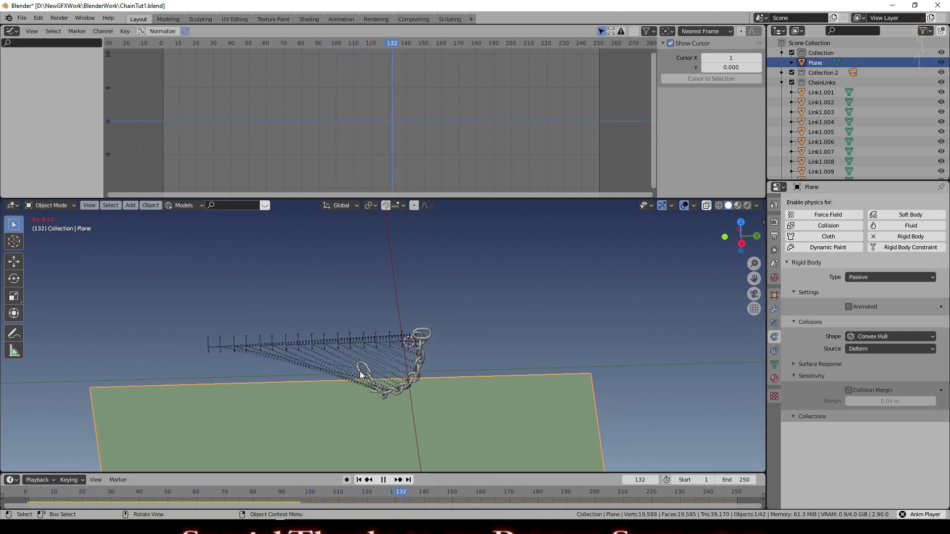
Step: Rewind to frame 1 and set the rigid body type of the chain's free end link to Passive
left_click(354, 382)
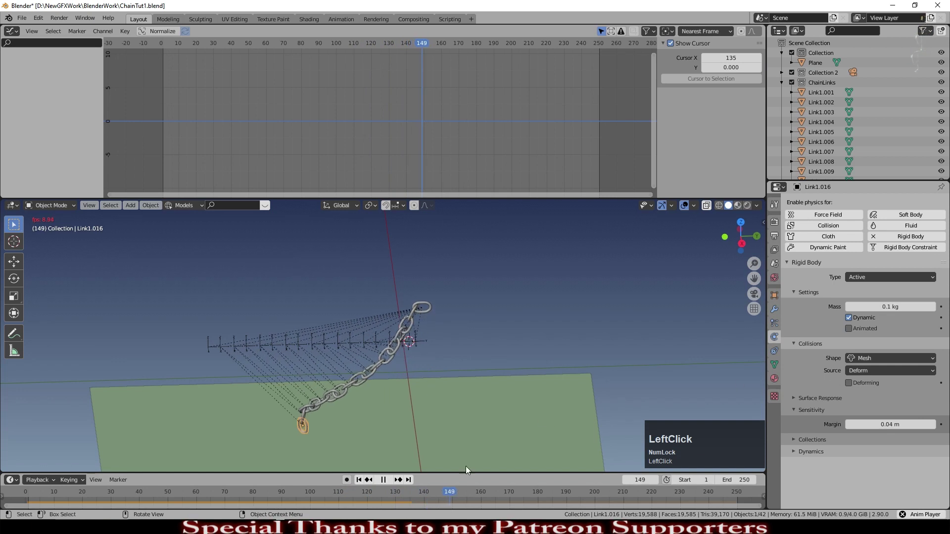
left_click(383, 480)
left_click(359, 479)
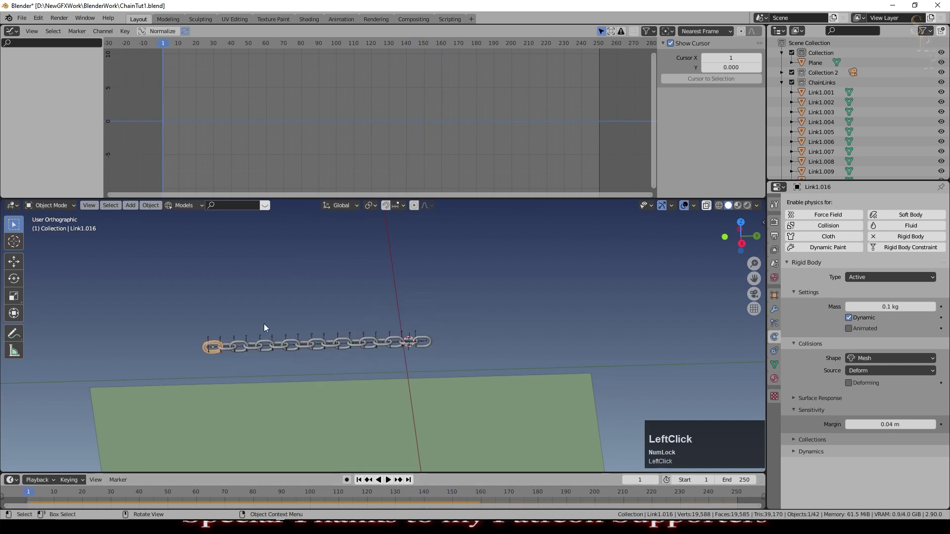
left_click(889, 277)
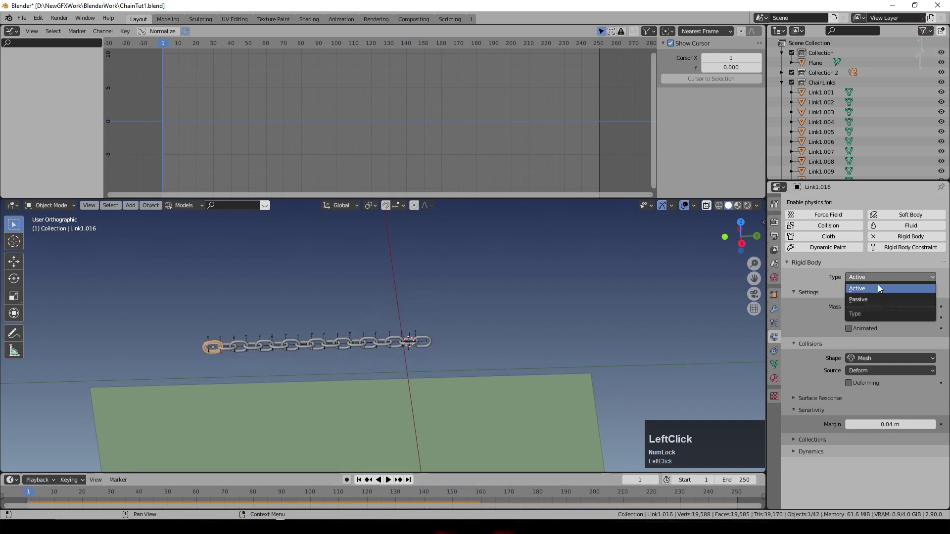
left_click(885, 297)
Step: Play the simulation and examine the chain's motion between the main link and the passive end link
left_click(387, 479)
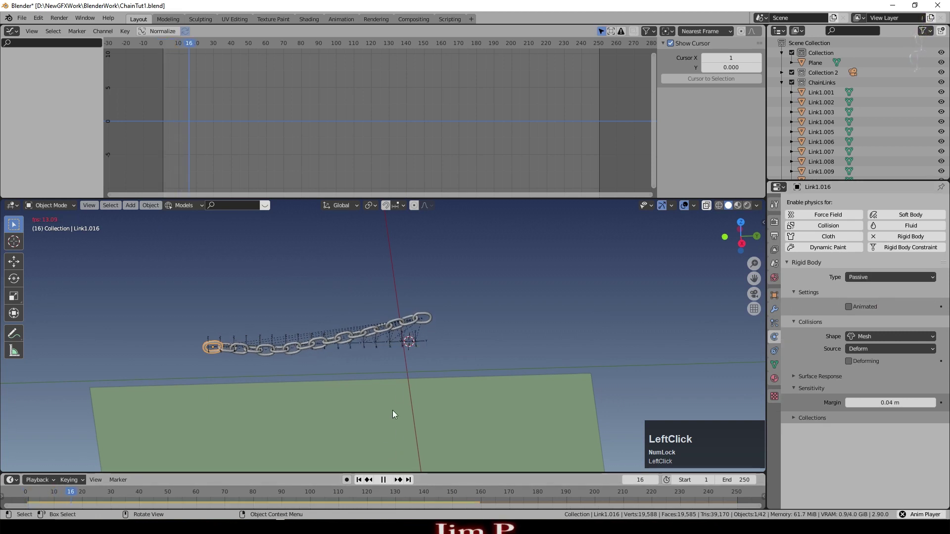
middle_click_drag(471, 332, 437, 342)
scroll(437, 340, "up", 1)
scroll(438, 340, "up", 1)
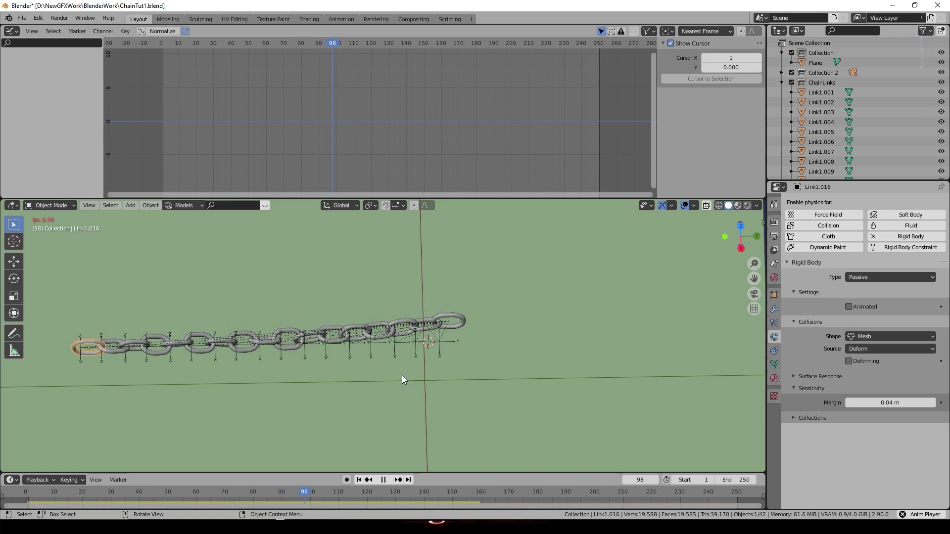
middle_click_drag(429, 402, 290, 342)
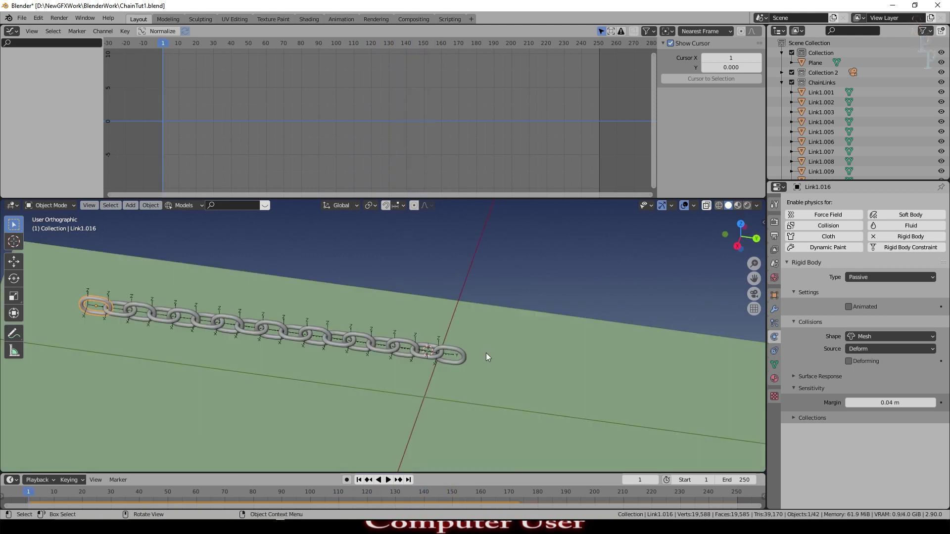
Step: Remove the sine modifier from the main link's Z Location curve, run a brief preview, and rewind to frame 1
left_click(438, 337)
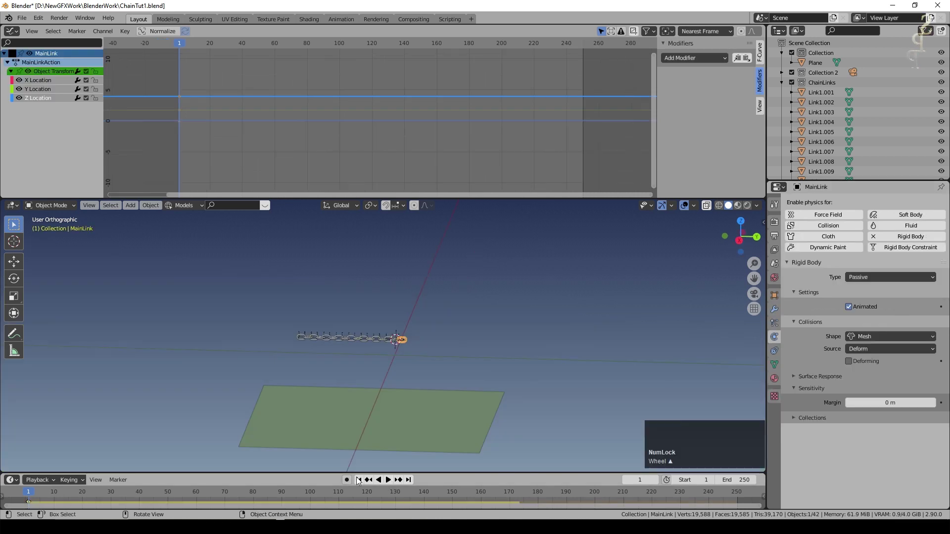
left_click(387, 480)
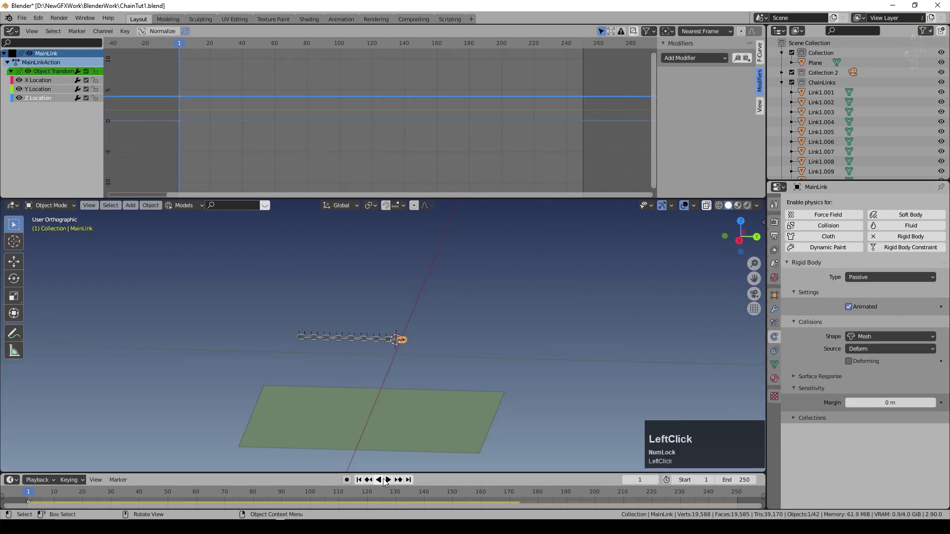
left_click(384, 479)
left_click(359, 479)
scroll(266, 357, "up", 4)
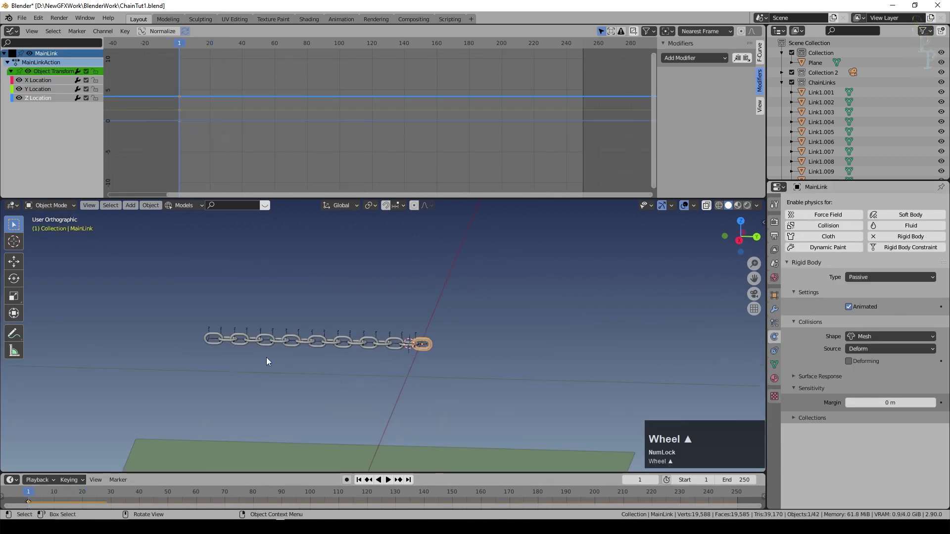
Step: Set the end link's rigid body type back to Active, preview the chain hanging from the main link, and rewind
left_click(213, 342)
left_click(893, 279)
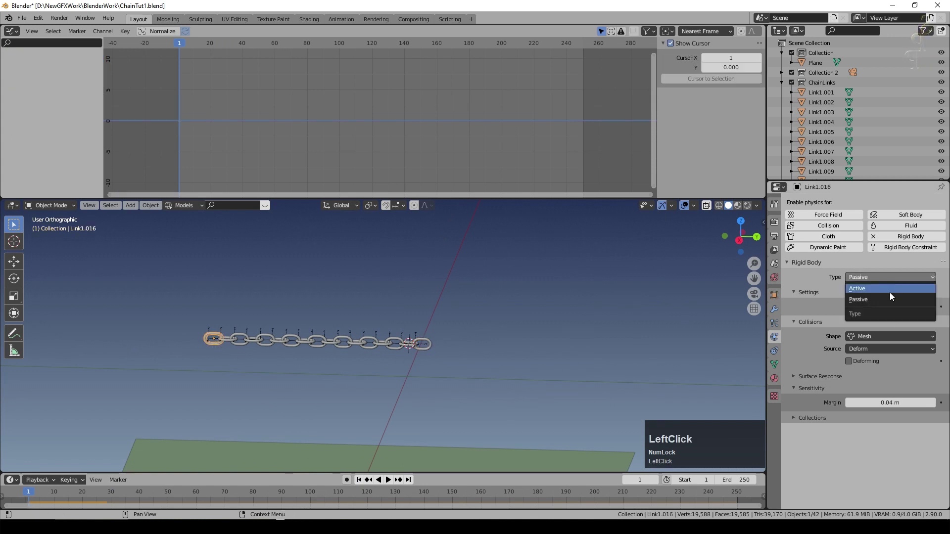
left_click(889, 291)
scroll(544, 425, "down", 4)
left_click(388, 480)
middle_click_drag(496, 375, 500, 335, "shift")
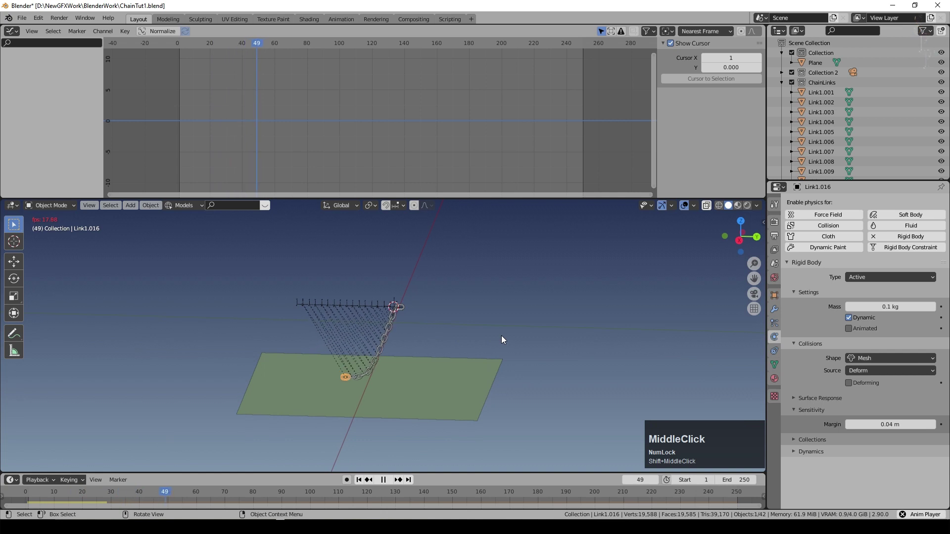
left_click(383, 480)
left_click(359, 479)
Step: Select the whole chain with its constraint empties and rotate it 90 degrees about the X axis
scroll(422, 284, "up", 4)
left_click(422, 281)
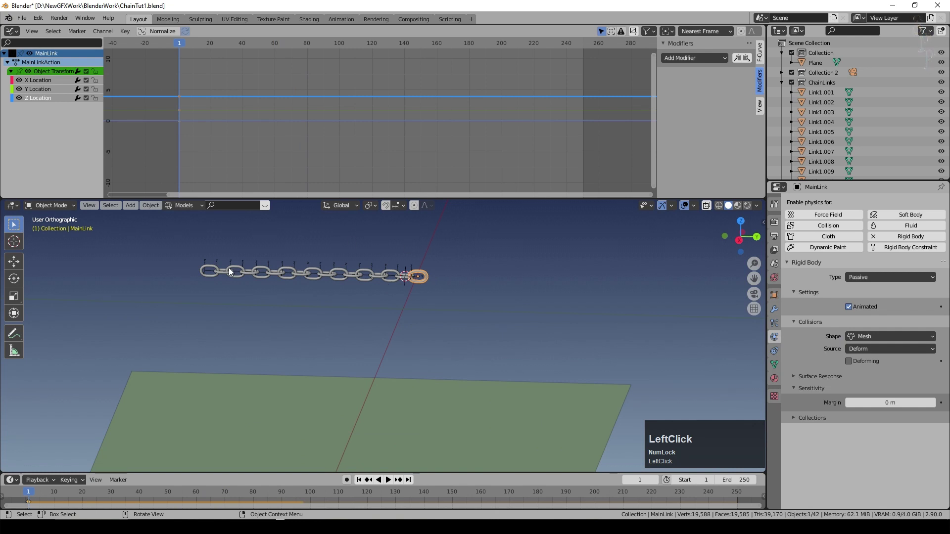
left_click_drag(163, 245, 484, 328)
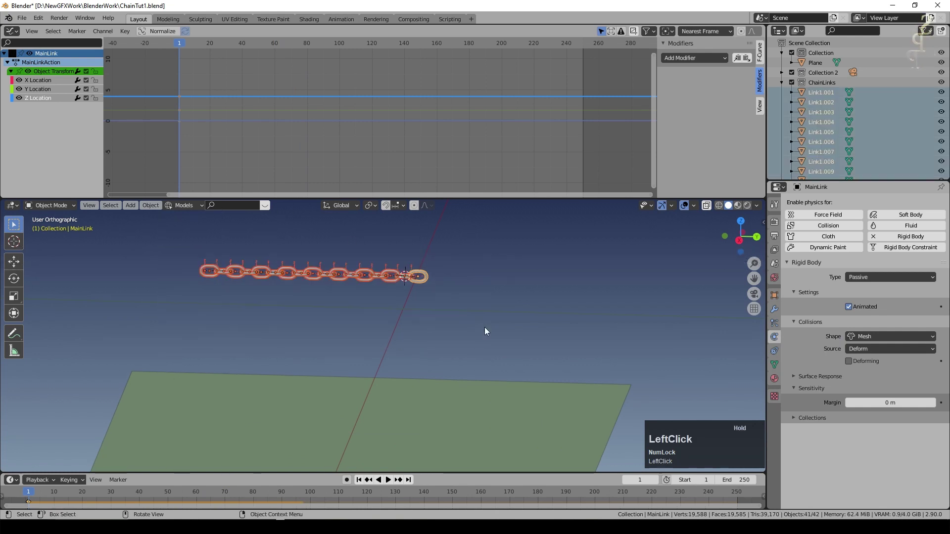
type("rx90")
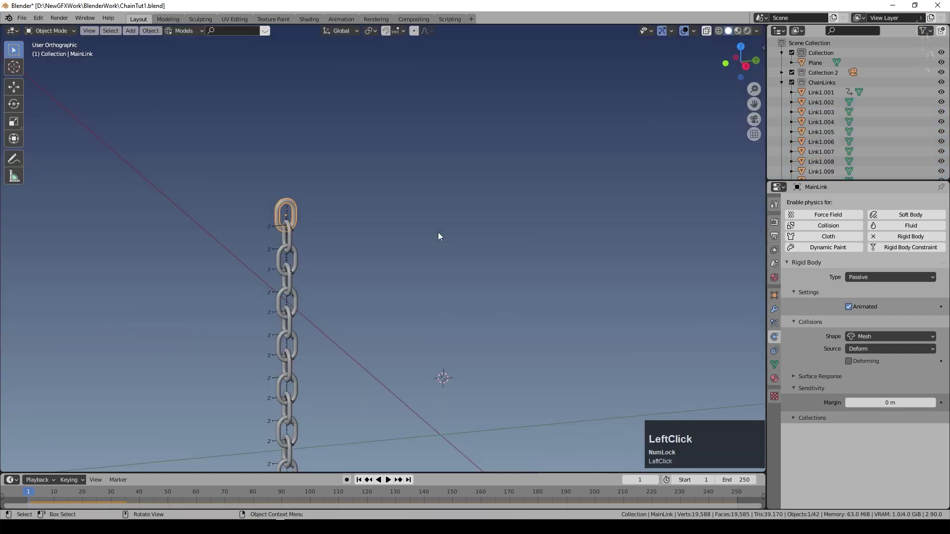
Step: Keyframe the main link at frame 1 and run a brief preview of the vertical chain
key("i")
left_click(392, 230)
scroll(408, 351, "down", 2)
key("space")
left_click(383, 479)
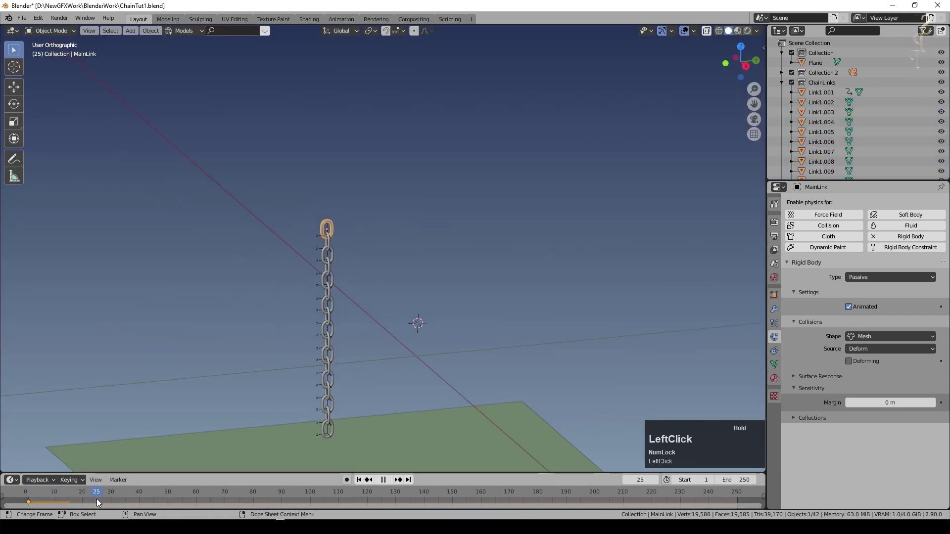
Step: Raise the main link high above the chain at frame 25 and keyframe it there
left_click(434, 210)
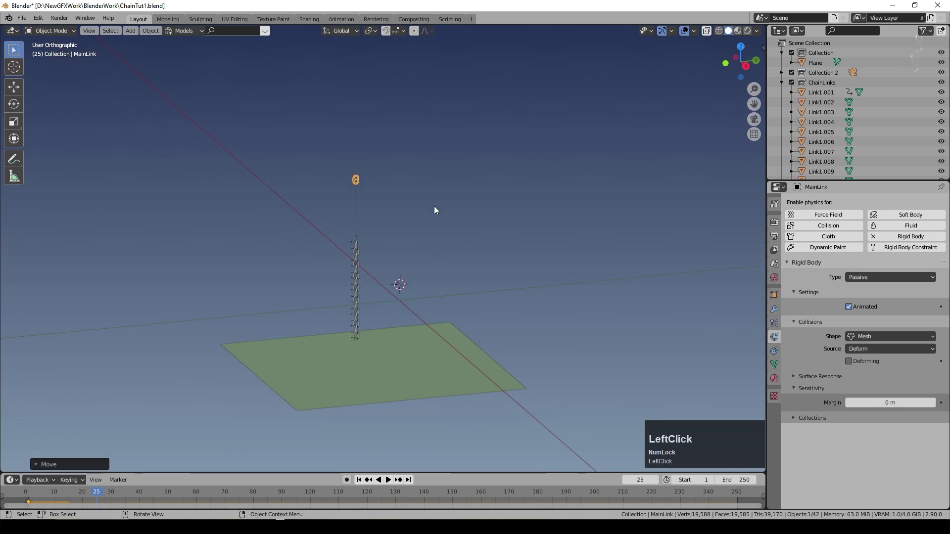
scroll(434, 211, "up", 1)
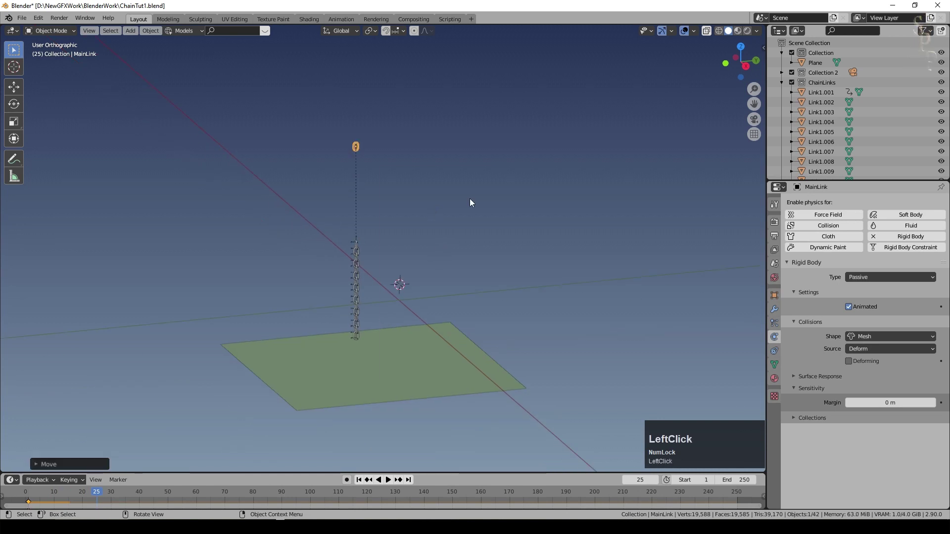
key("i")
left_click(470, 199)
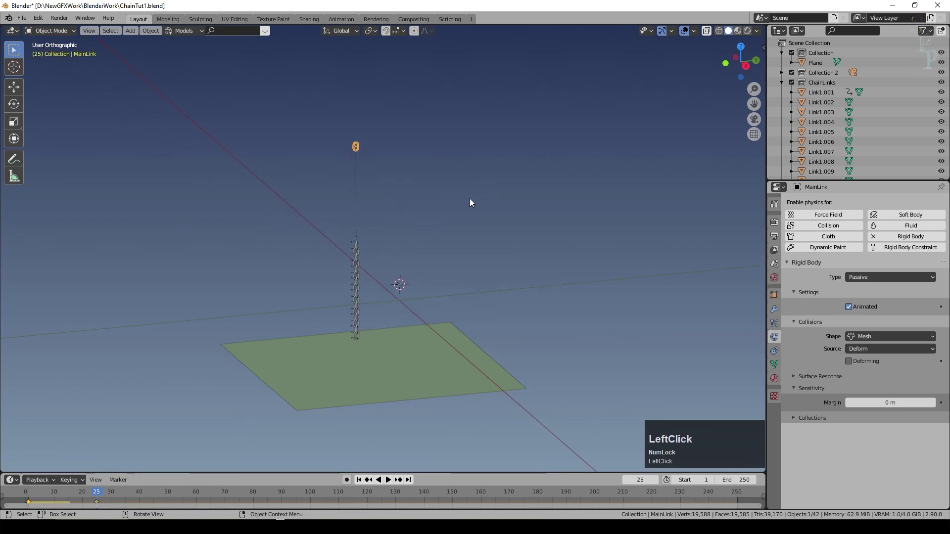
Step: Play the simulation to examine how the chain follows the rising main link, and rewind to frame 1
key("space")
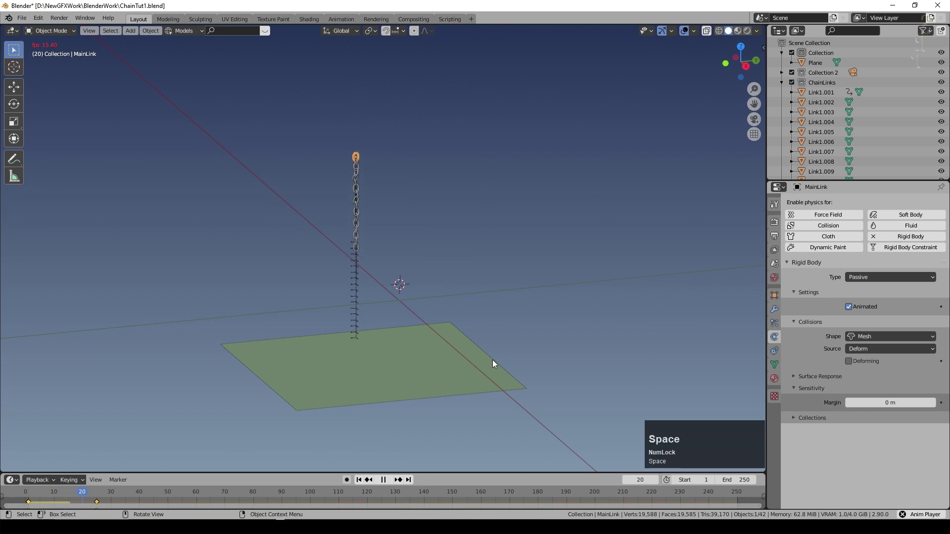
key("space")
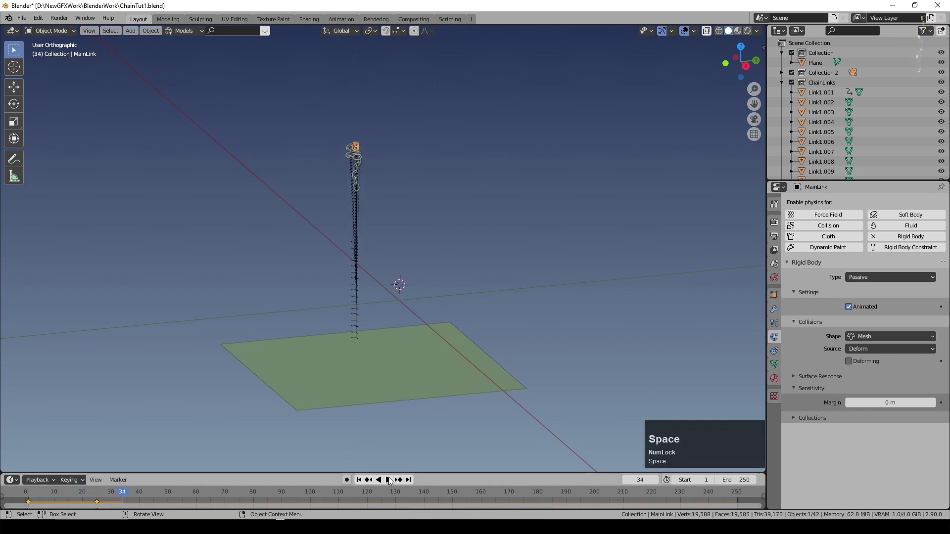
left_click(387, 479)
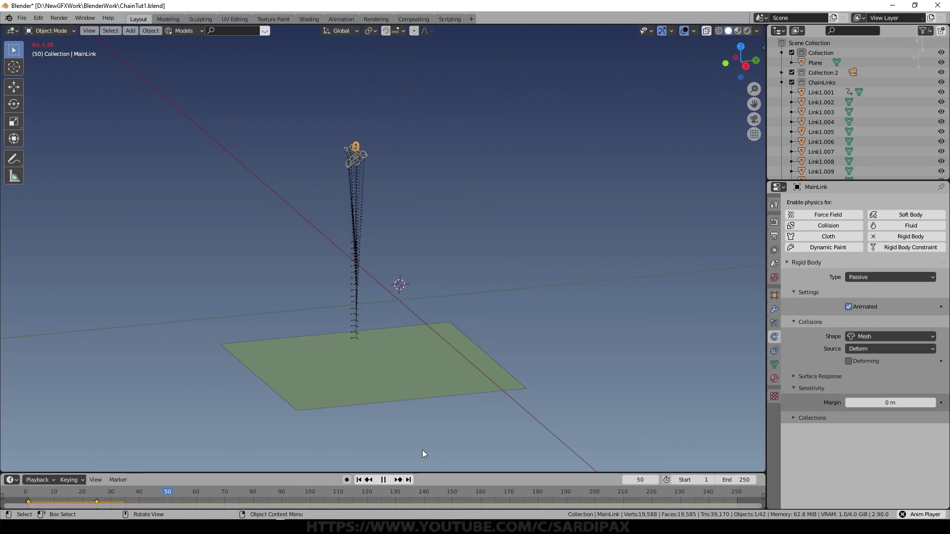
key("space")
left_click(359, 480)
Step: Set the main link's keyframes to Linear interpolation
right_click(32, 502)
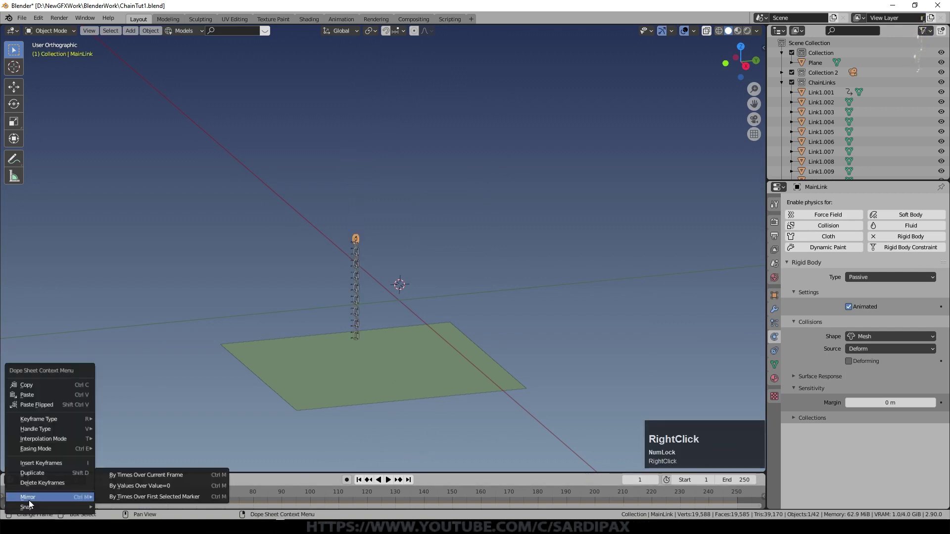
mouse_move(49, 465)
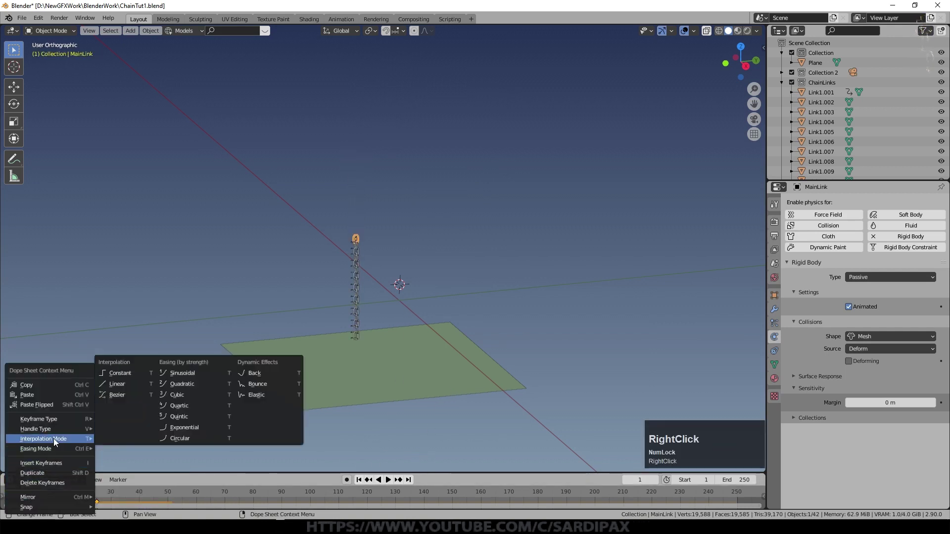
left_click(116, 388)
Step: Raise the main link much higher along Z at frame 25 and update its keyframe there
scroll(388, 254, "down", 2)
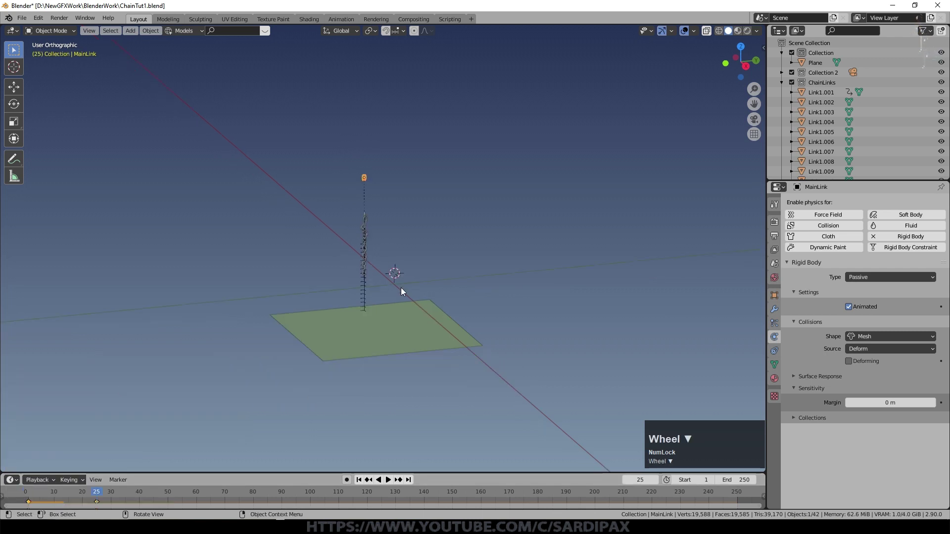
key("g")
key("z")
left_click(399, 153)
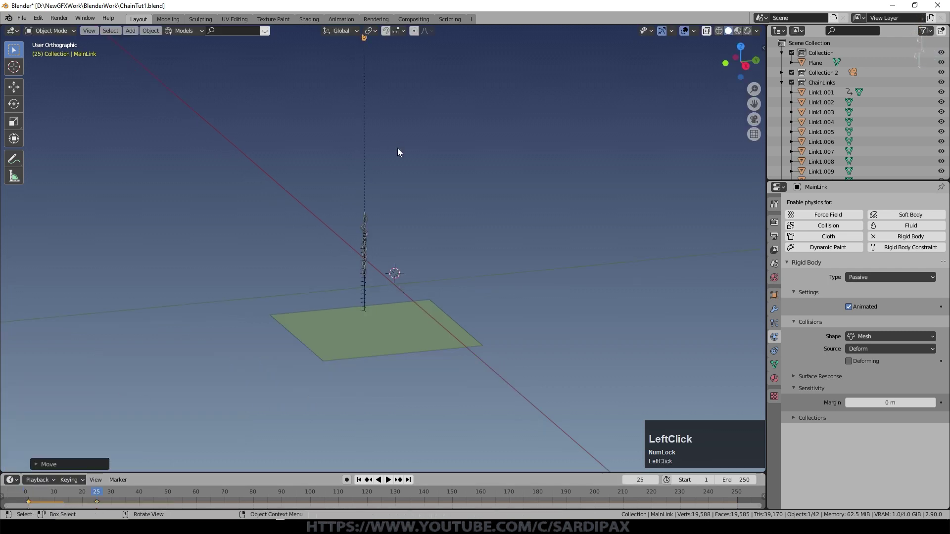
middle_click_drag(555, 226, 560, 286, "shift")
Step: Play the simulation briefly from frame 1 to check the faster rise of the main link, and rewind
left_click(359, 480)
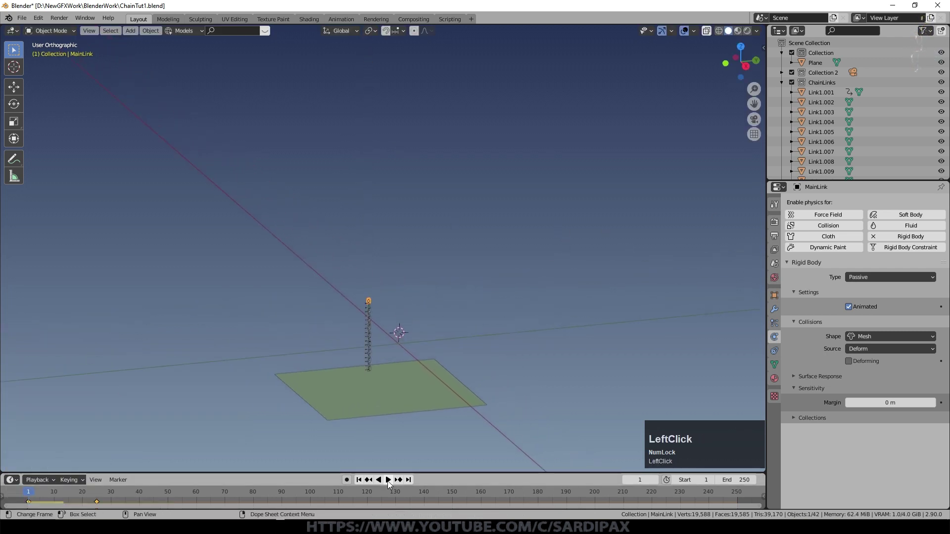
key("space")
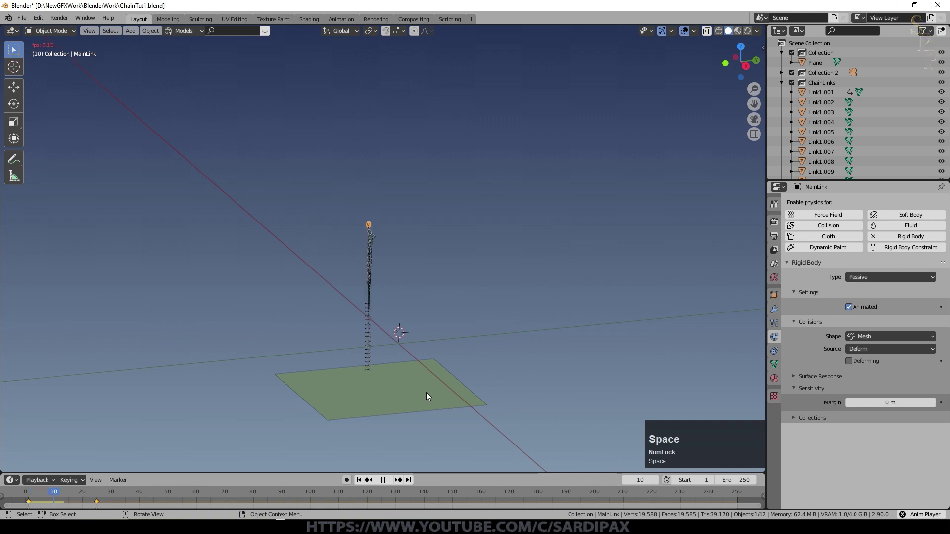
key("space")
left_click(360, 479)
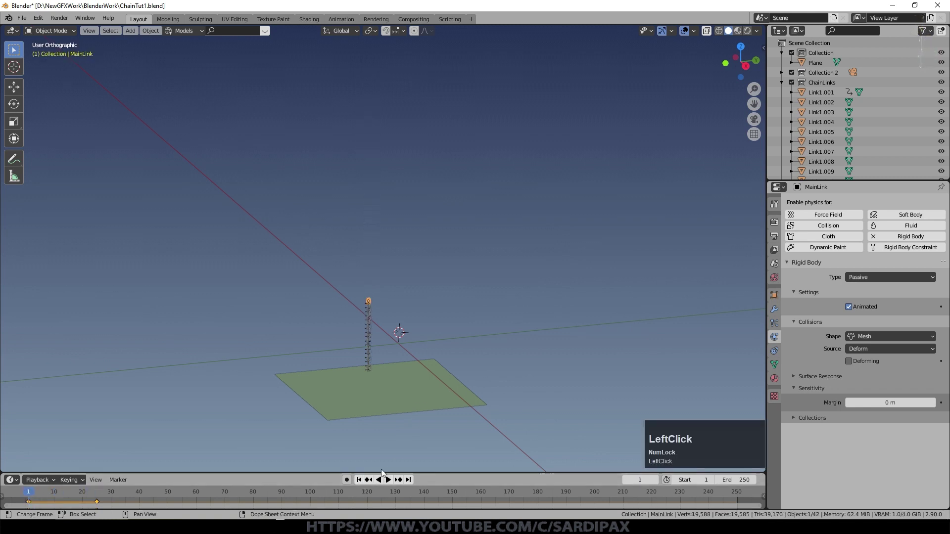
Step: Make the constraint between MainLink and Link1.001 Breakable with a threshold of 10
scroll(420, 298, "up", 1)
scroll(419, 297, "up", 3)
scroll(419, 297, "down", 3)
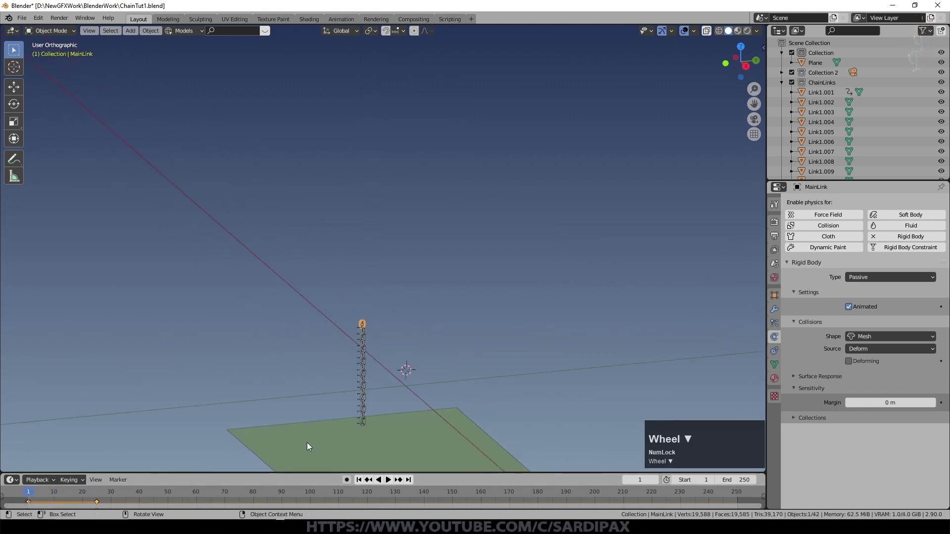
scroll(383, 342, "up", 4)
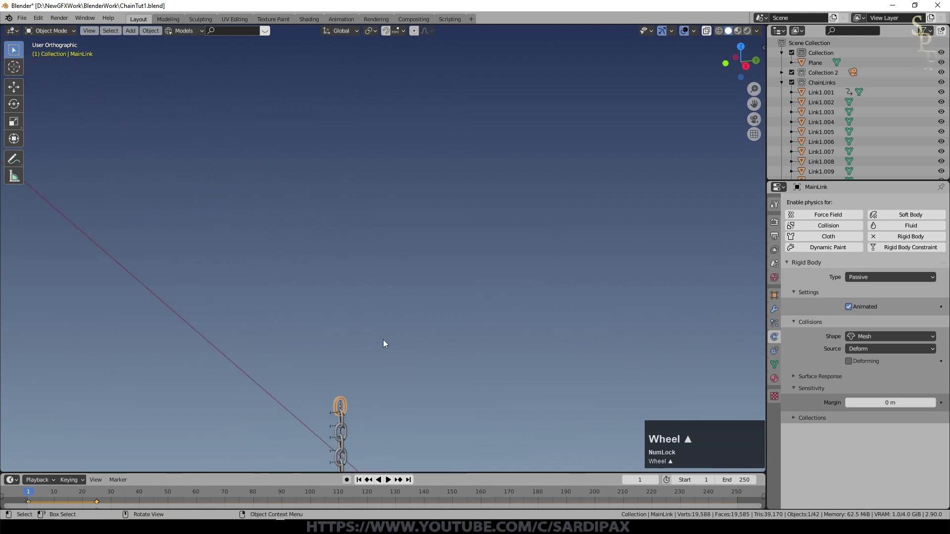
left_click(337, 414)
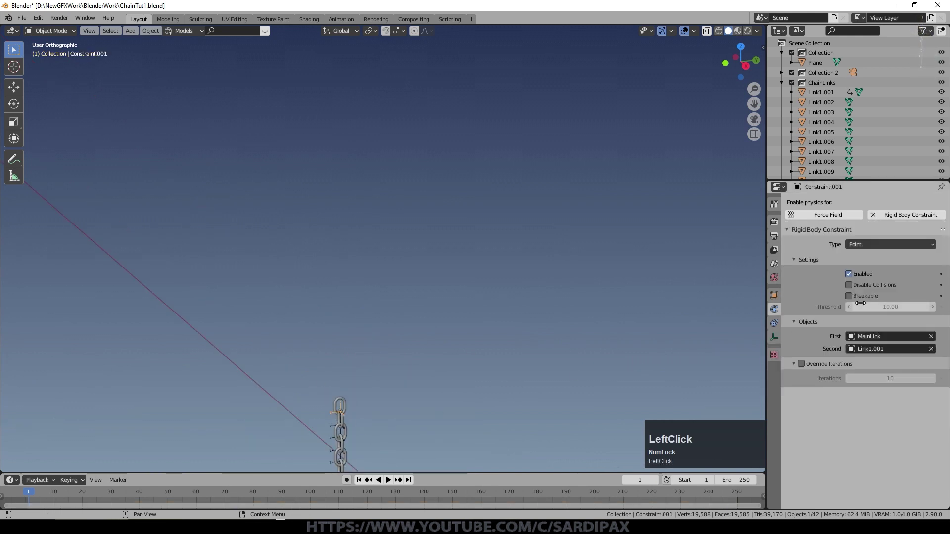
scroll(426, 405, "down", 1)
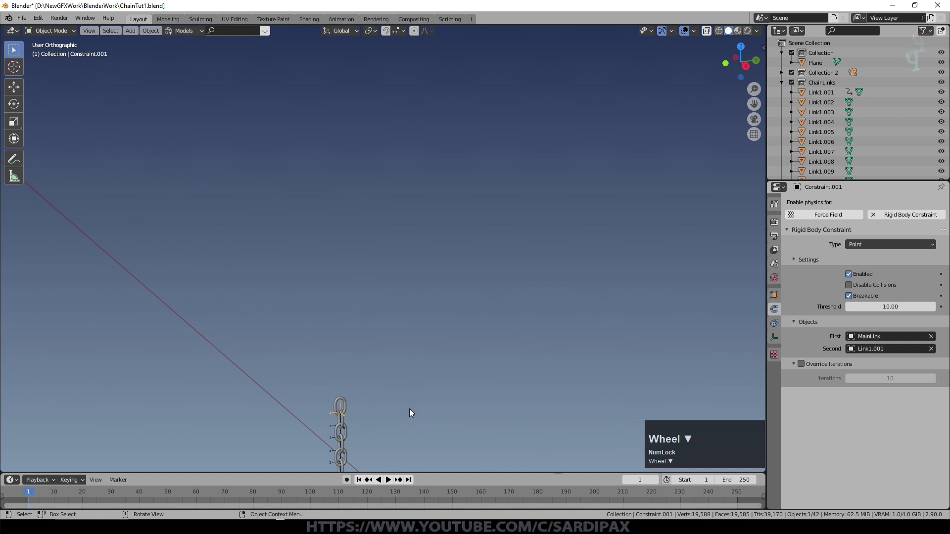
Step: Play the simulation to examine how the chain behaves with the breakable top constraint, and stop at frame 125
key("space")
scroll(408, 412, "down", 5)
scroll(406, 403, "up", 1)
scroll(406, 399, "up", 2)
middle_click_drag(431, 395, 443, 348, "shift")
middle_click_drag(458, 402, 441, 394)
scroll(451, 375, "up", 2)
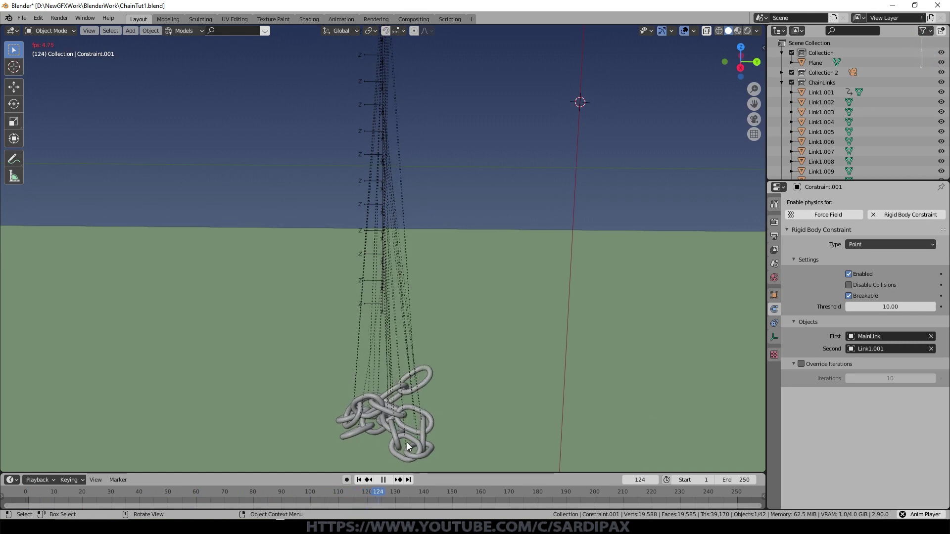
left_click(383, 480)
middle_click_drag(551, 355, 556, 359)
scroll(556, 359, "down", 3)
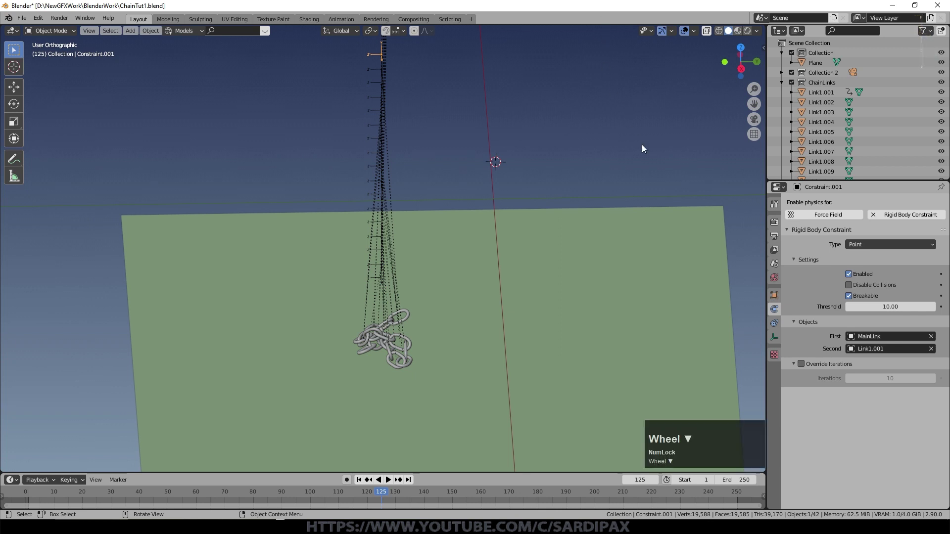
Step: Show the scene's Rigid Body World settings and examine the chain's contact with the ground plane
left_click(774, 264)
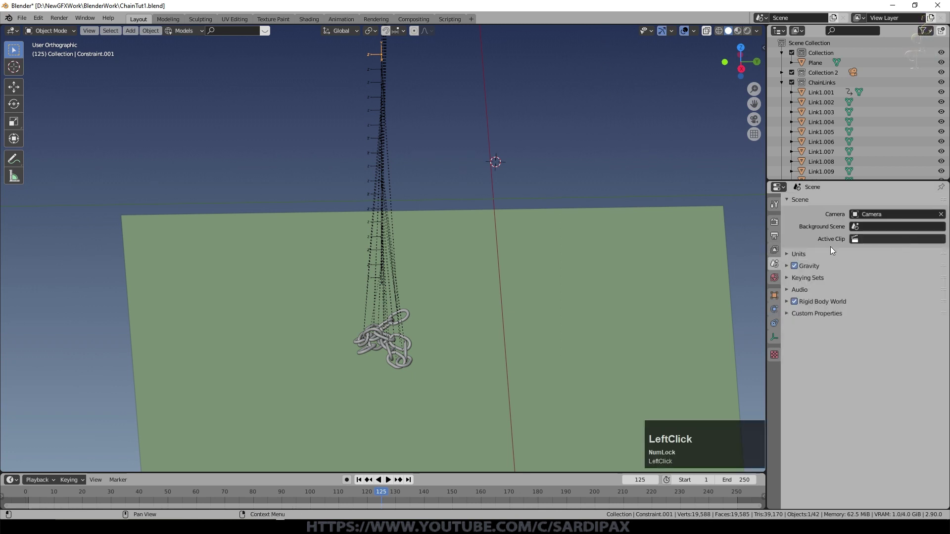
left_click(787, 302)
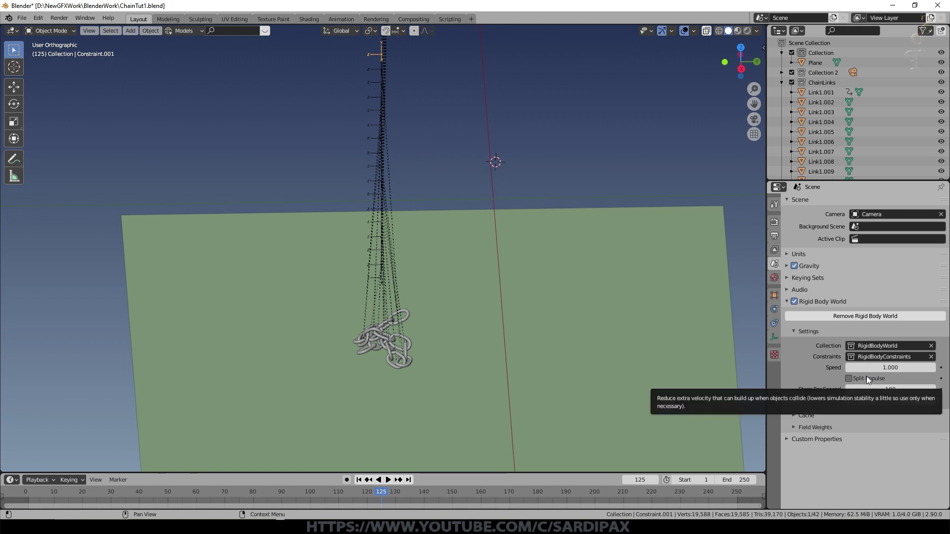
scroll(426, 387, "up", 2)
middle_click_drag(518, 430, 520, 366)
scroll(500, 408, "down", 1)
scroll(477, 428, "down", 1)
left_click(495, 380)
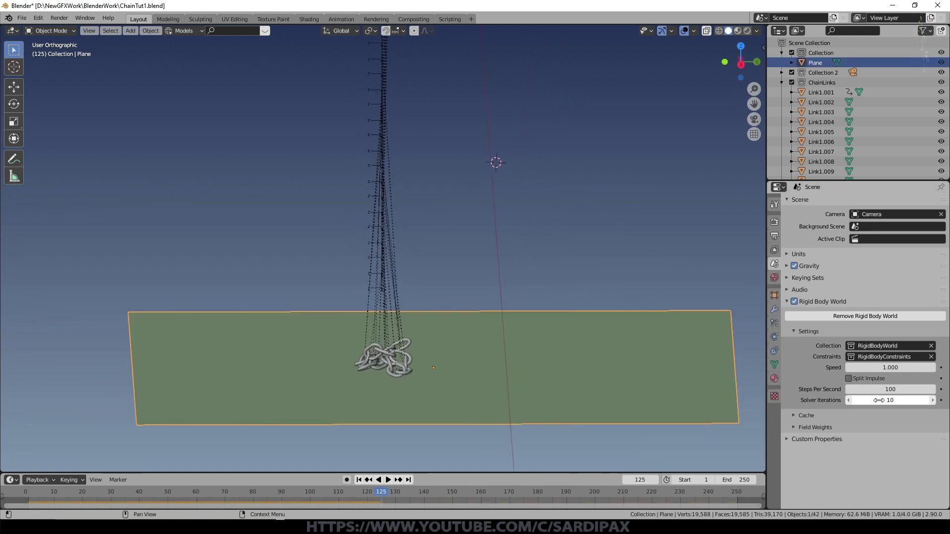
Step: Raise the Rigid Body World's solver iterations to 100, and restore them to 10
left_click_drag(878, 400, 930, 400)
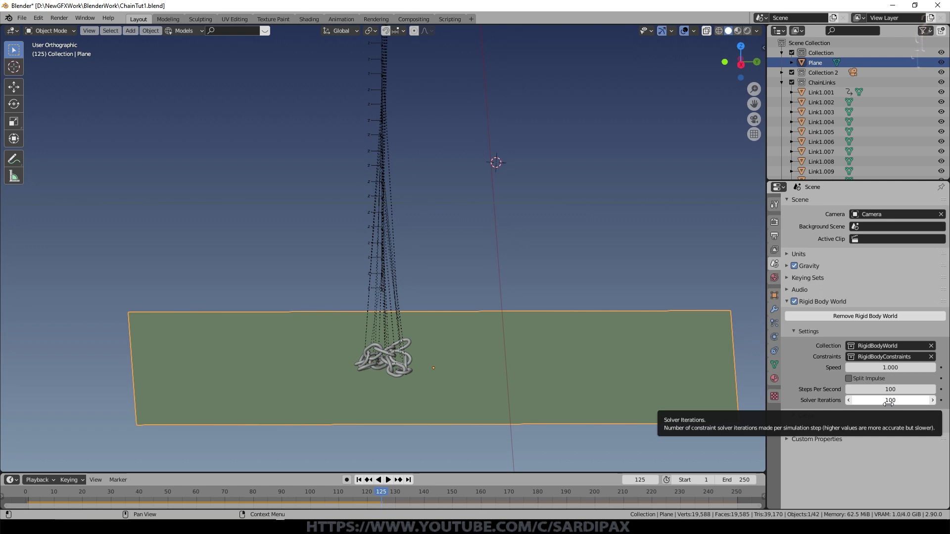
left_click(888, 403)
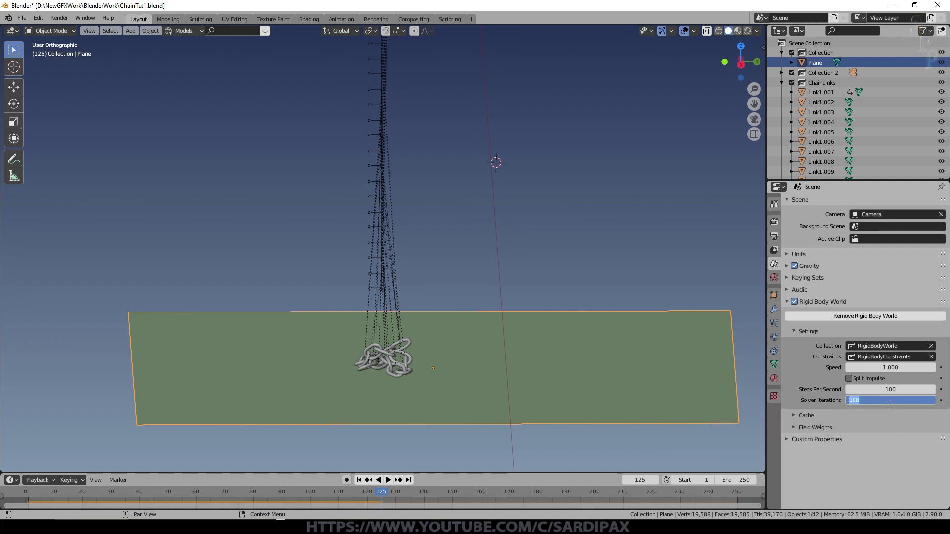
left_click(841, 416)
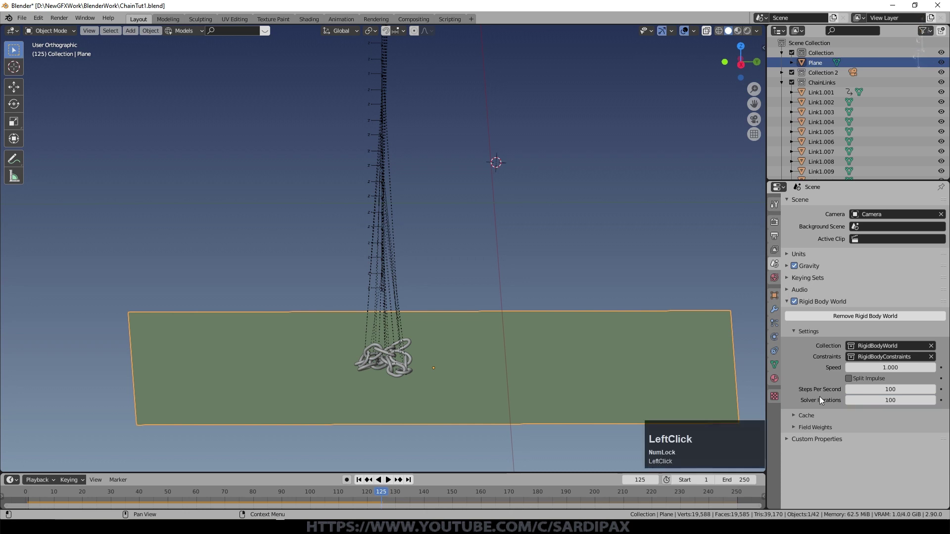
left_click(891, 401)
type("10")
key("Return")
left_click(891, 389)
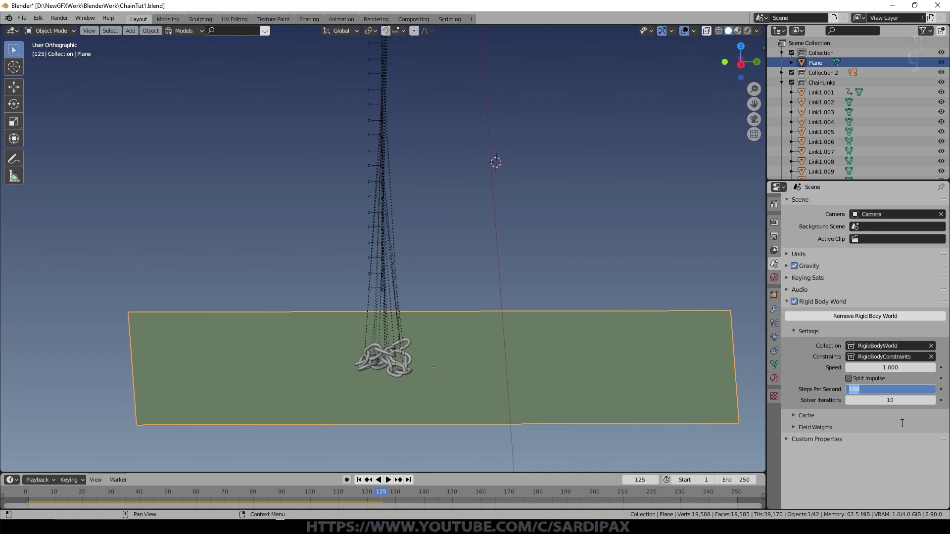
left_click(902, 424)
Step: Replay the simulation from frame 1 to examine how the chain lands on the plane
left_click(359, 480)
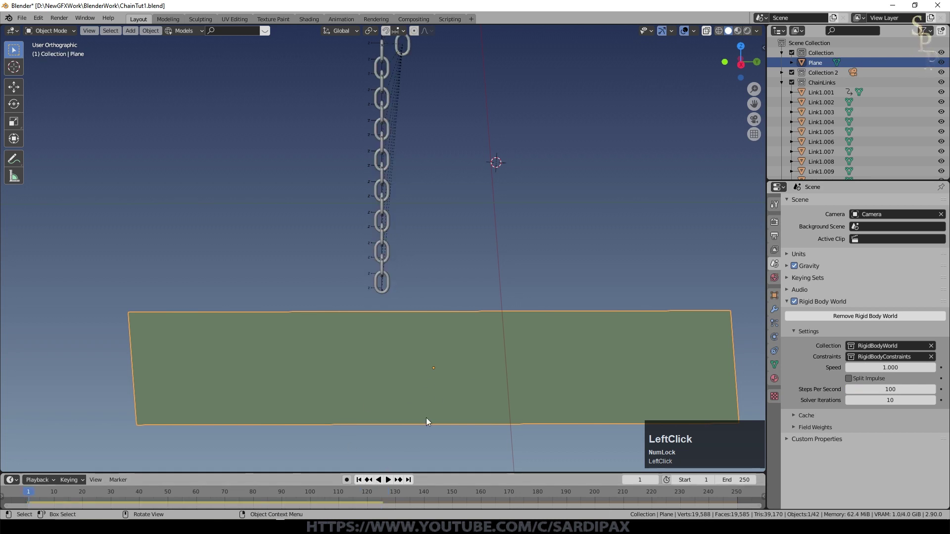
key("space")
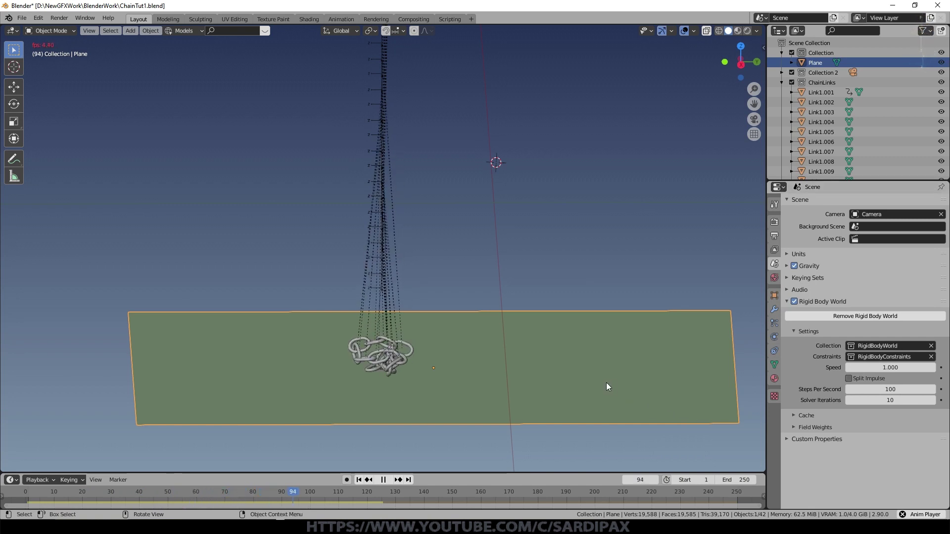
key("Escape")
left_click(387, 479)
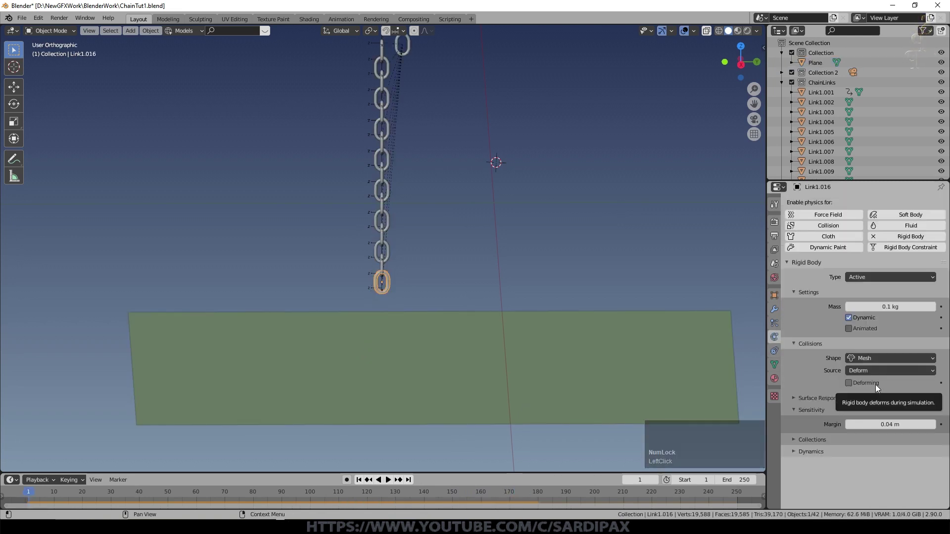
Step: Show the bottom link's rigid body Dynamics settings and scrub to frame 176 to inspect the piled chain
left_click(816, 451)
scroll(833, 396, "down", 1)
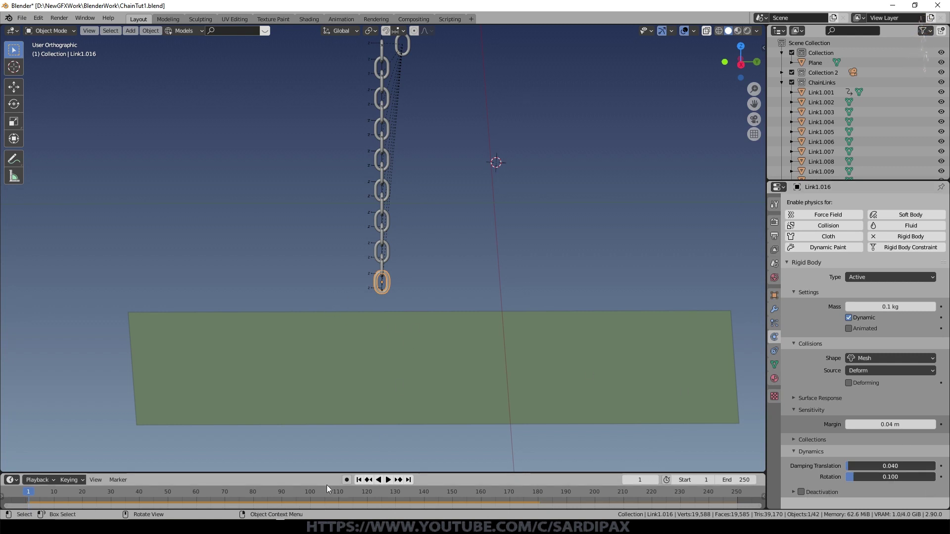
left_click_drag(33, 492, 627, 502)
left_click_drag(514, 500, 526, 499)
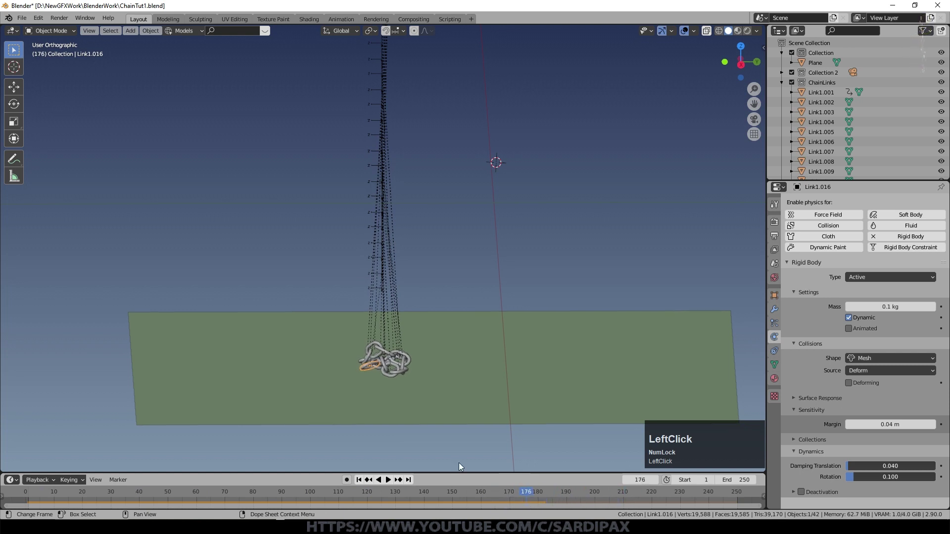
scroll(409, 408, "up", 2)
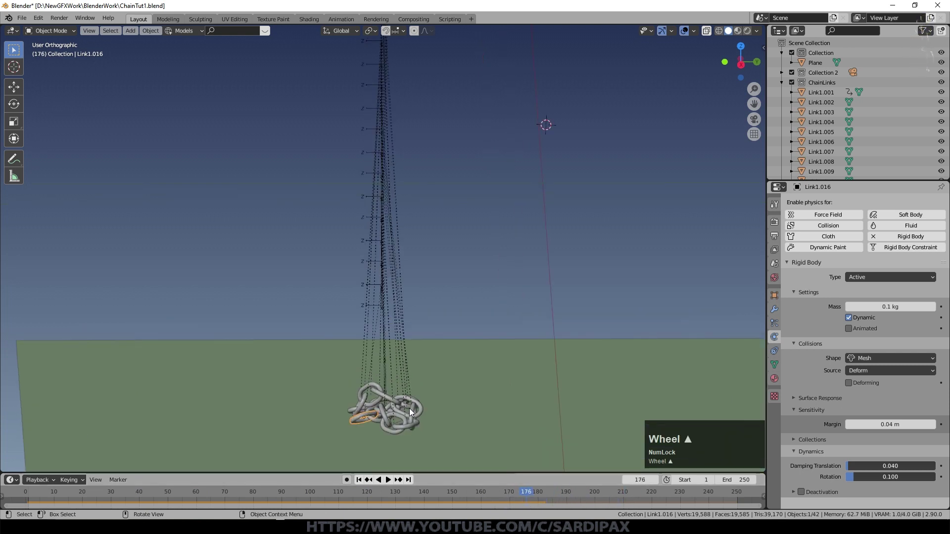
Step: Enable Deactivation and Start Deactivated in the bottom link's rigid body dynamics
left_click(794, 492)
scroll(823, 474, "down", 1)
left_click(801, 464)
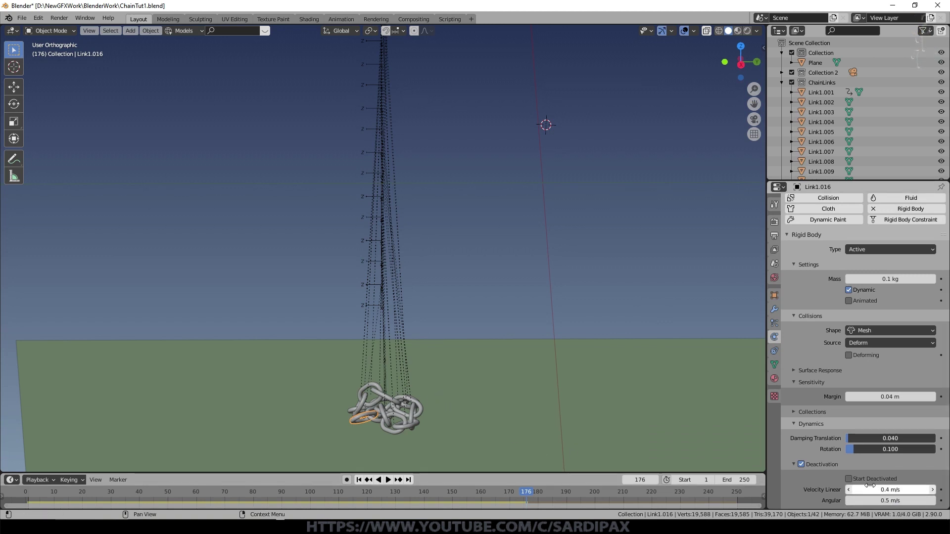
left_click(851, 478)
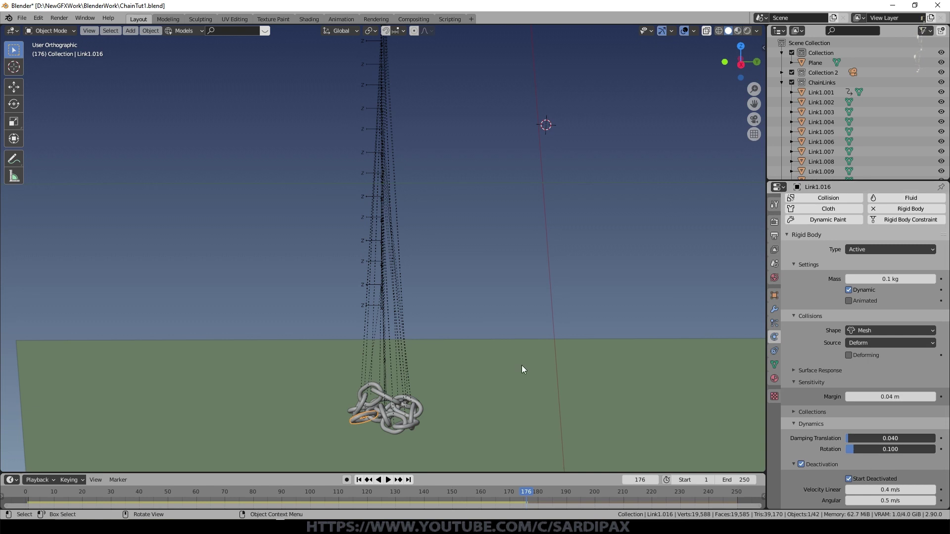
scroll(468, 408, "up", 1)
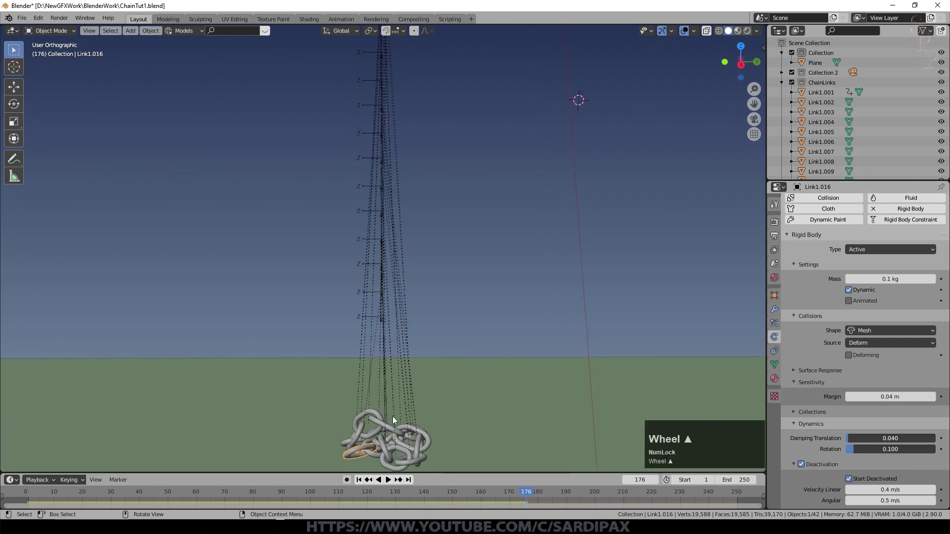